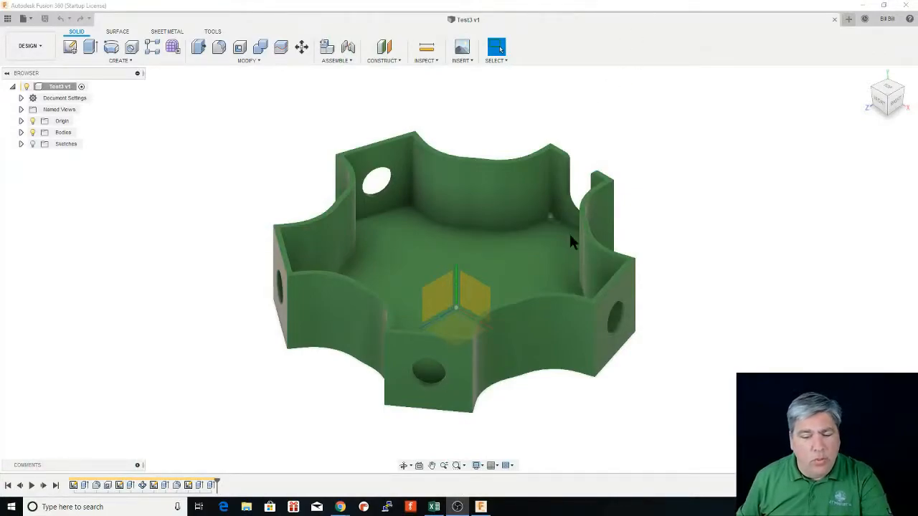
Step: Examine the finished green tray from several angles and hide its origin planes
{"action": "middle_click_drag", "start_coordinate": [527, 271], "coordinate": [574, 240], "text": "shift"}
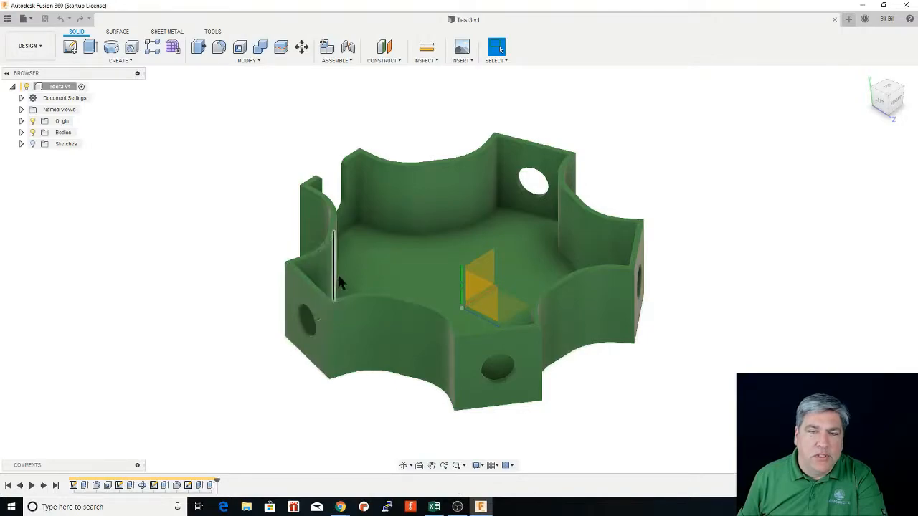
{"action": "middle_click_drag", "start_coordinate": [333, 239], "coordinate": [410, 187], "text": "shift"}
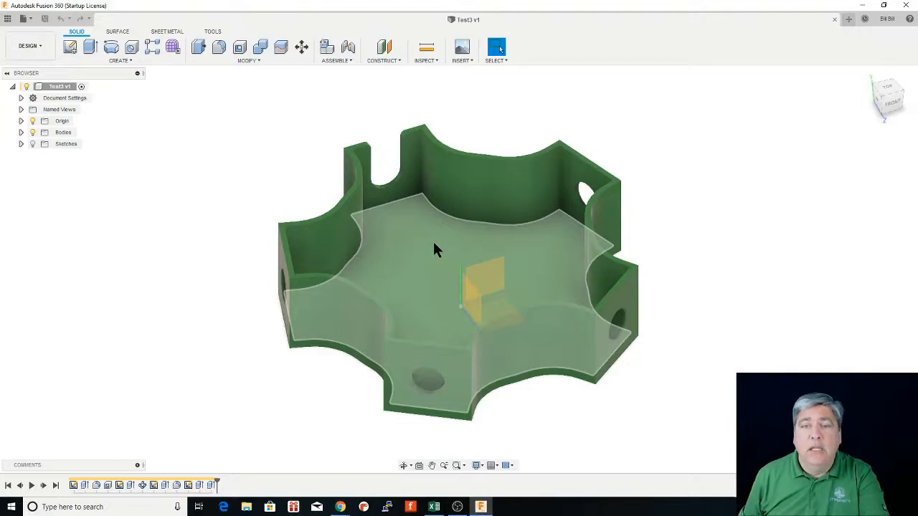
{"action": "middle_click_drag", "start_coordinate": [371, 161], "coordinate": [467, 266], "text": "shift"}
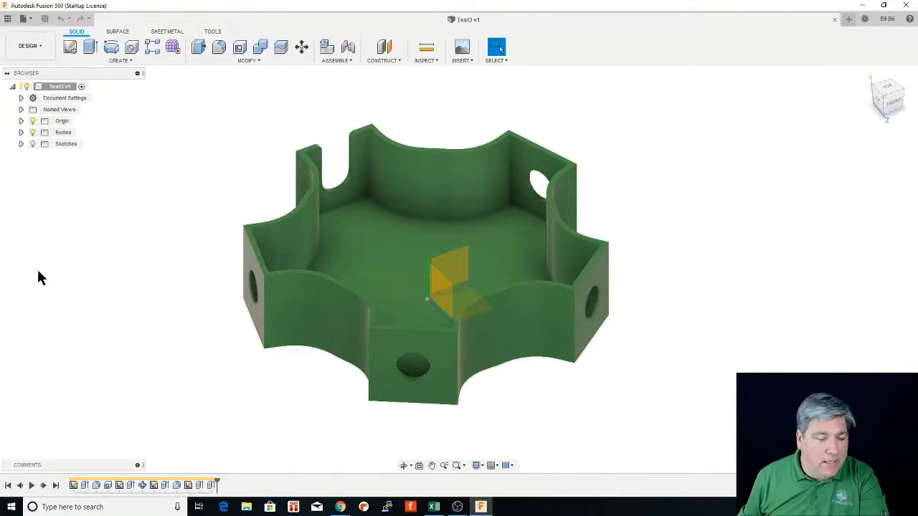
{"action": "left_click", "coordinate": [31, 122]}
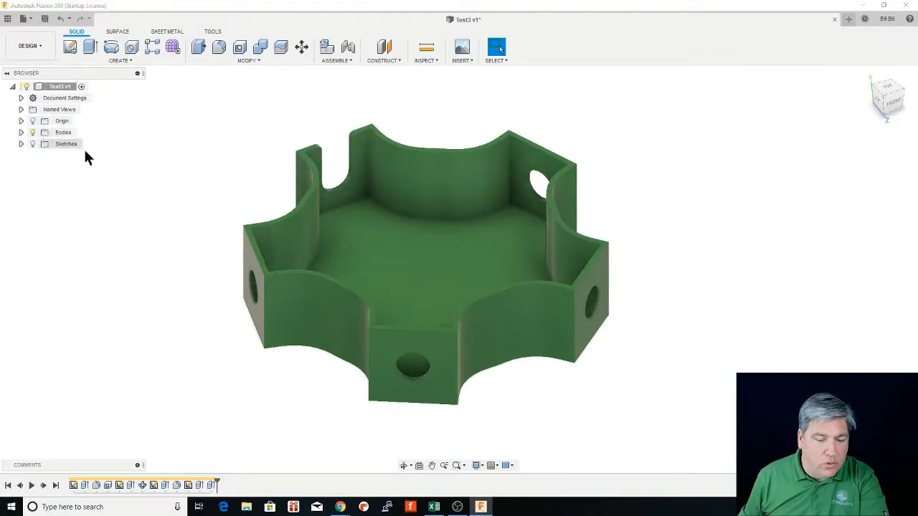
Step: Switch to the Render workspace, stop the in-canvas render and examine the tray's holes, walls and floor
{"action": "left_click", "coordinate": [40, 45]}
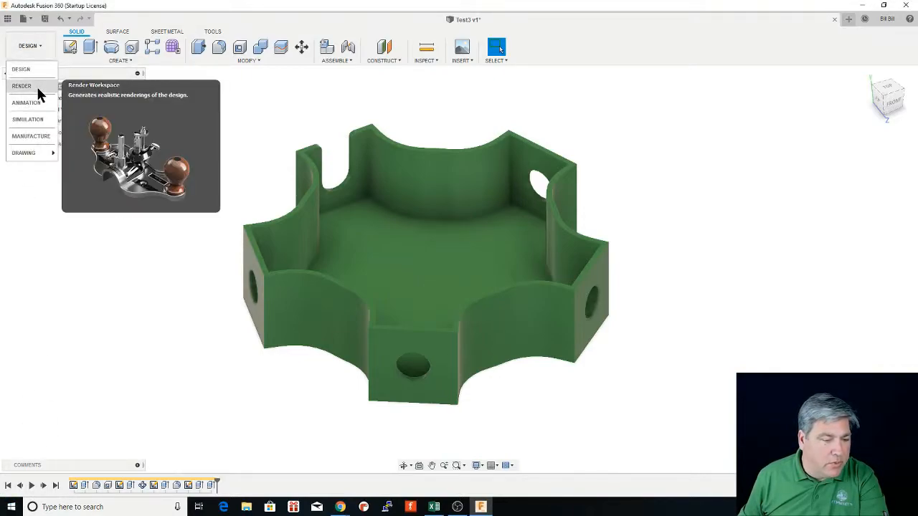
{"action": "left_click", "coordinate": [53, 98]}
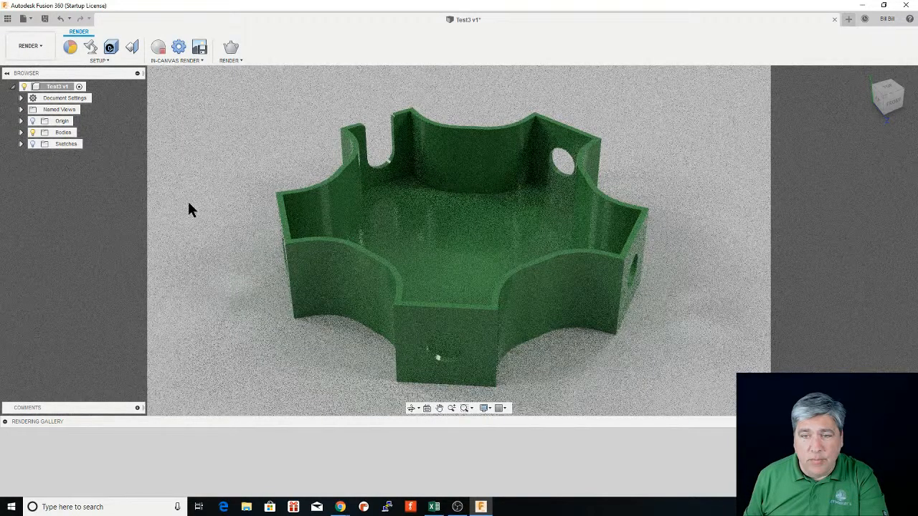
{"action": "left_click", "coordinate": [157, 49]}
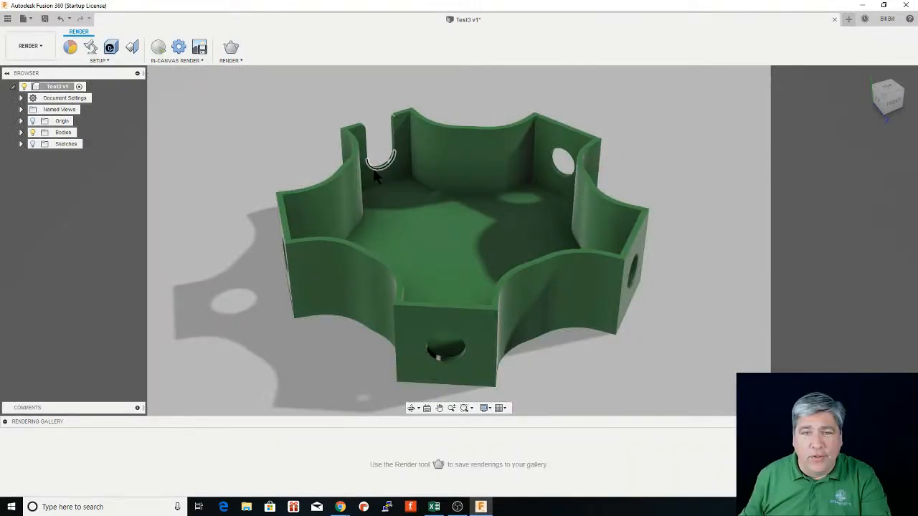
{"action": "left_click", "coordinate": [507, 194]}
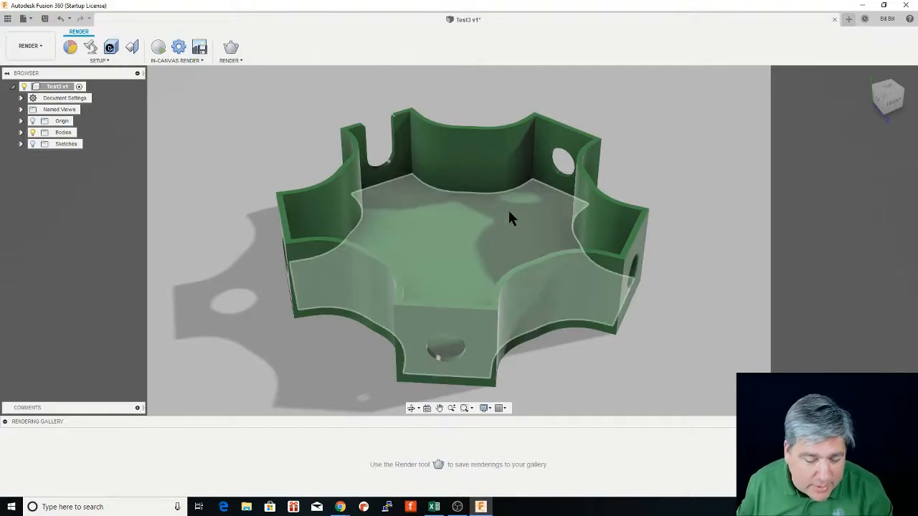
{"action": "mouse_move", "coordinate": [520, 249]}
{"action": "middle_mouse_down", "text": "shift"}
{"action": "mouse_move", "coordinate": [498, 258]}
{"action": "mouse_move", "coordinate": [450, 251]}
{"action": "mouse_move", "coordinate": [508, 258]}
{"action": "middle_mouse_up", "text": "shift"}
{"action": "key", "text": "Escape"}
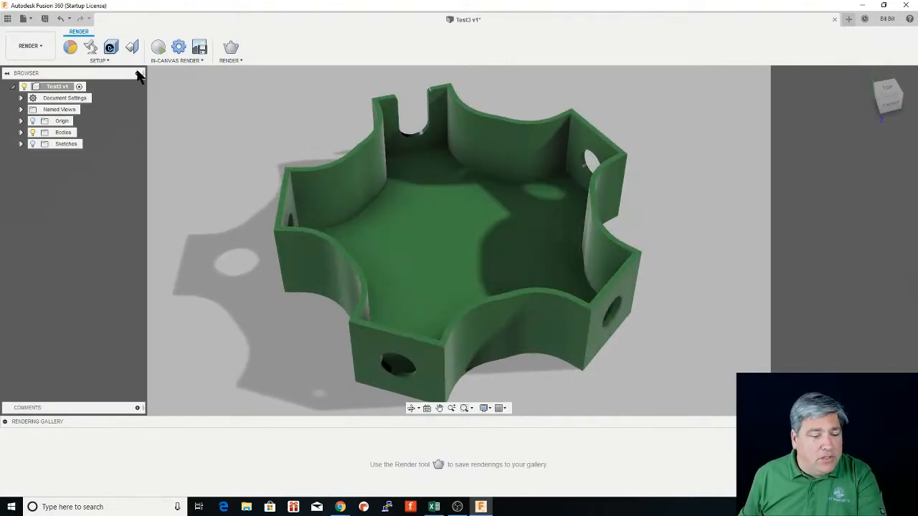
Step: Create a new empty design
{"action": "left_click", "coordinate": [24, 18]}
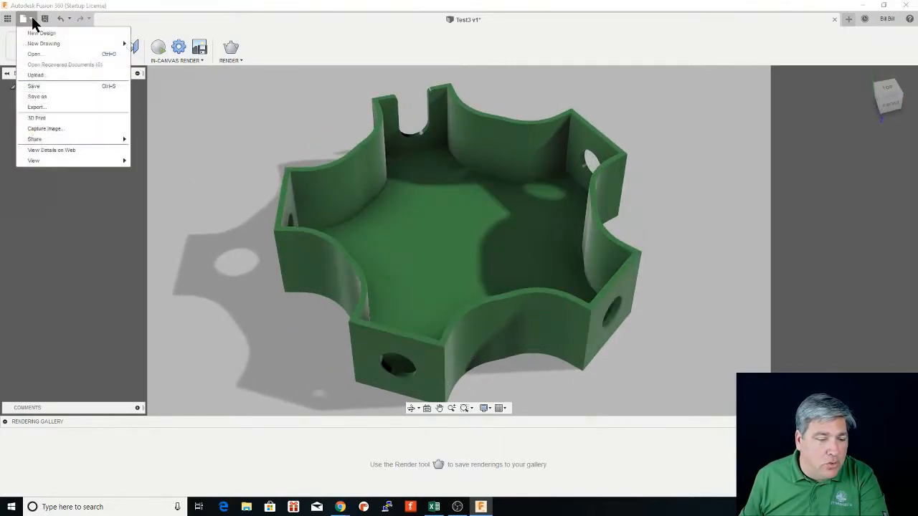
{"action": "left_click", "coordinate": [80, 36]}
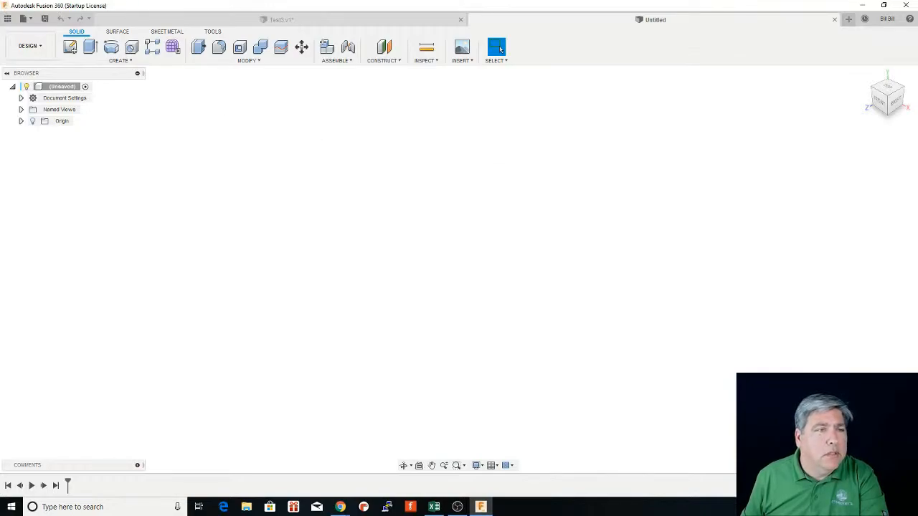
{"action": "key", "text": "alt+Tab"}
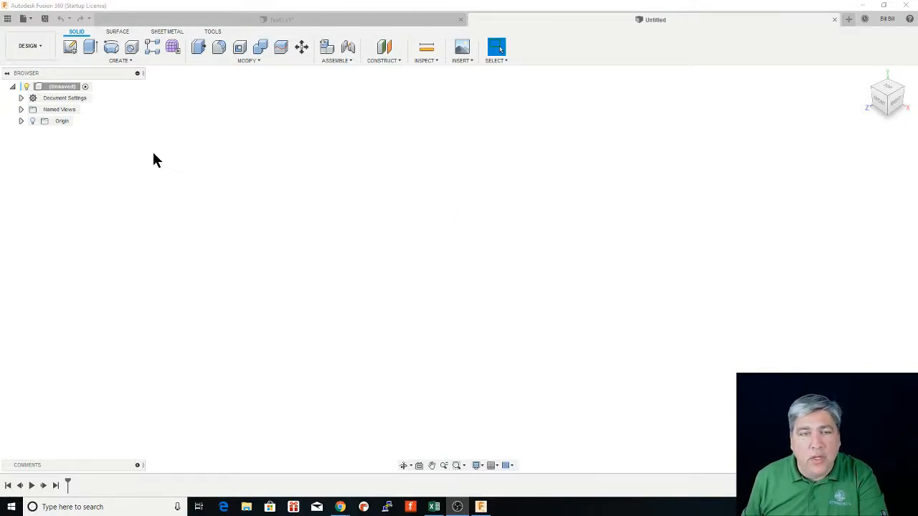
Step: Show the origin planes and start a sketch on the horizontal origin plane
{"action": "left_click", "coordinate": [32, 120]}
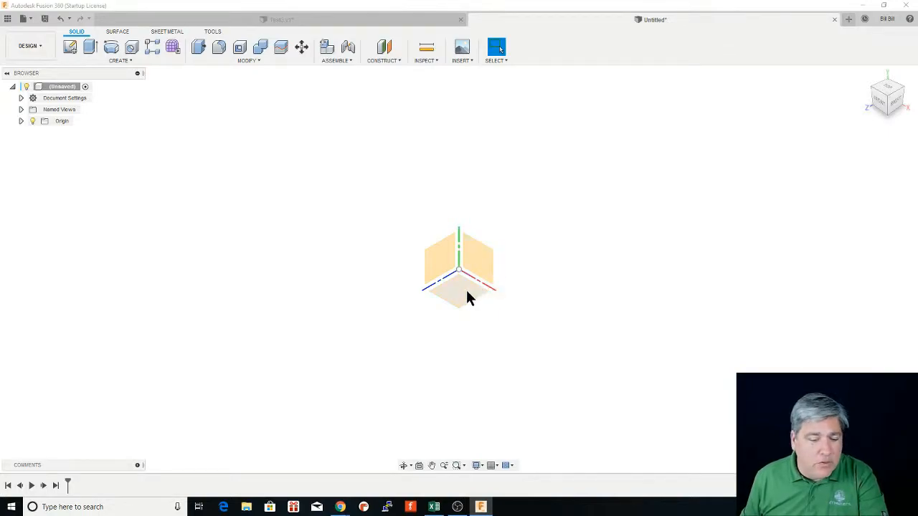
{"action": "left_click", "coordinate": [70, 47]}
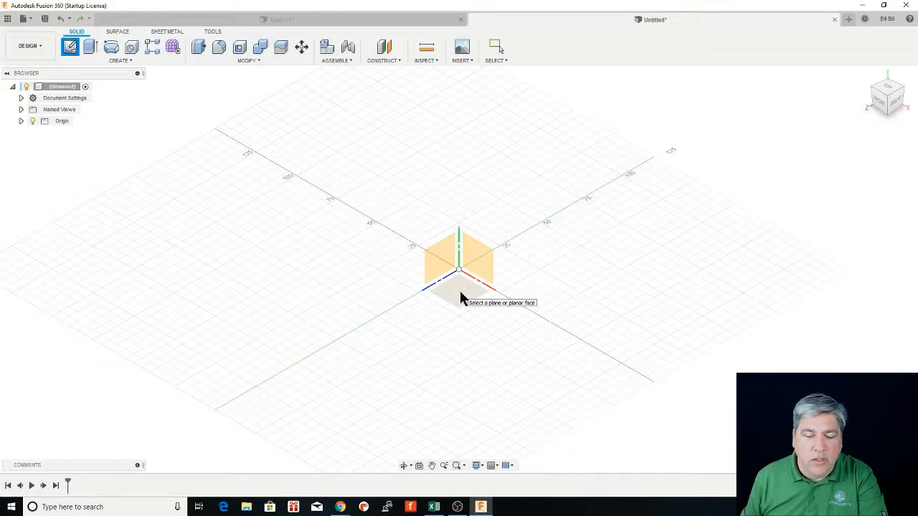
{"action": "left_click", "coordinate": [460, 294]}
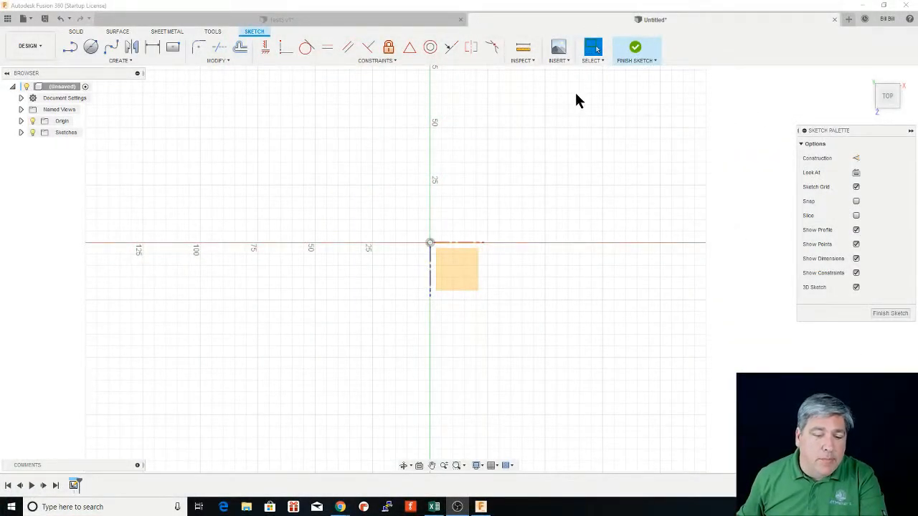
Step: Draw an 18 by 18 mm center rectangle, centered about 26 mm left of and 50 mm above the origin
{"action": "left_click", "coordinate": [172, 49]}
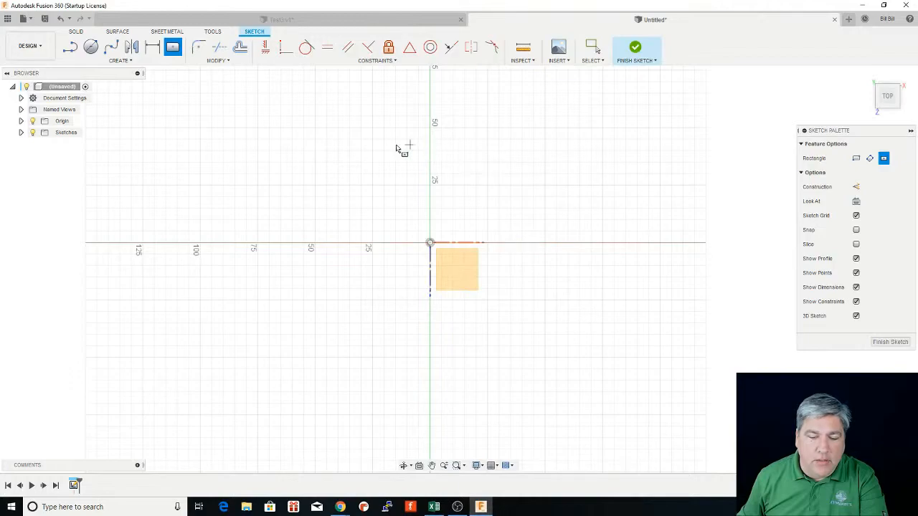
{"action": "left_click", "coordinate": [369, 126]}
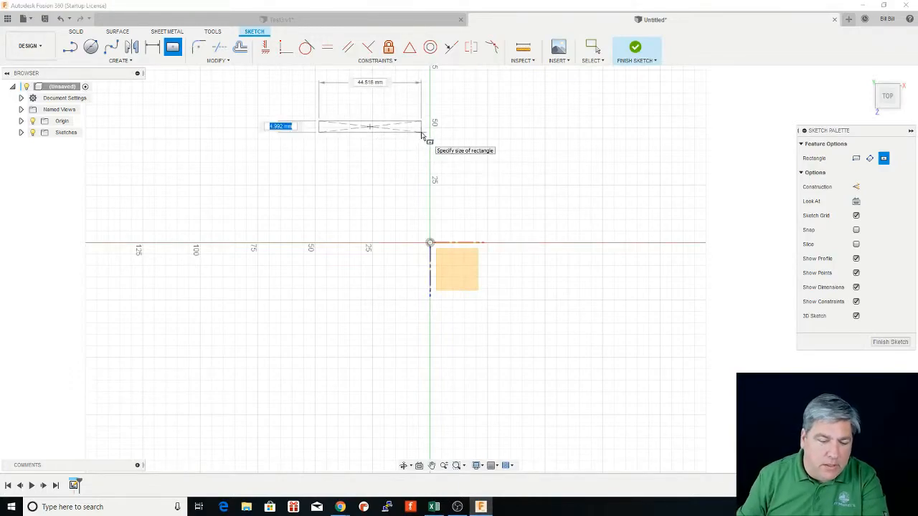
{"action": "type", "text": "8"}
{"action": "key", "text": "Tab"}
{"action": "type", "text": "18"}
{"action": "key", "text": "Tab"}
{"action": "type", "text": "18"}
{"action": "key", "text": "Tab"}
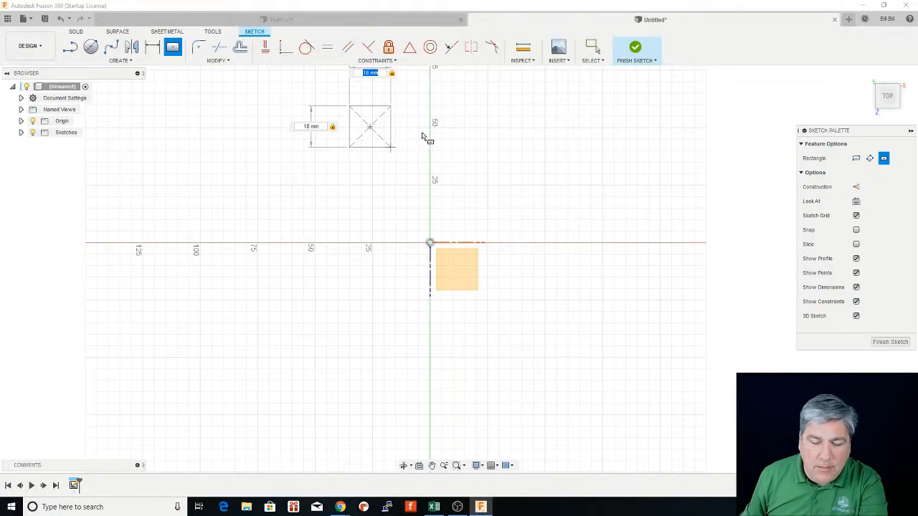
{"action": "key", "text": "Return"}
{"action": "key", "text": "Escape"}
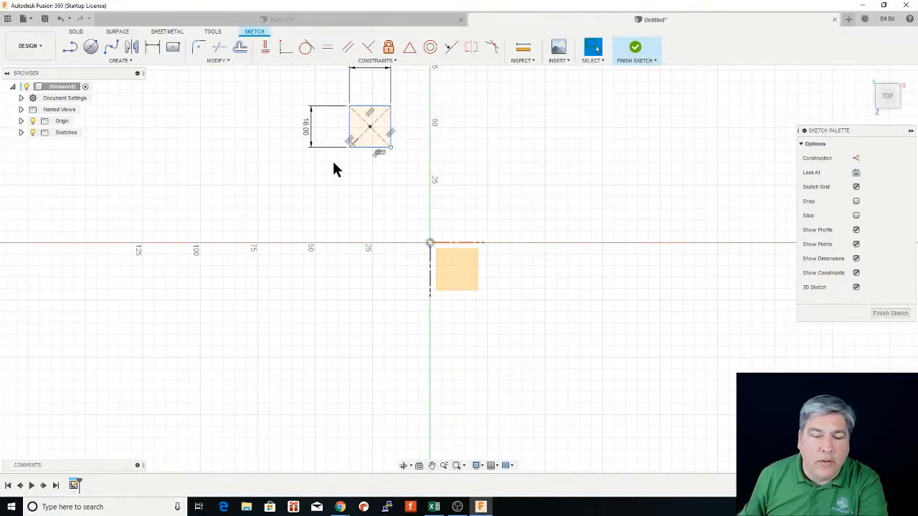
Step: Align the square's center point vertically with the origin using a Horizontal/Vertical constraint
{"action": "left_click_drag", "start_coordinate": [369, 125], "coordinate": [431, 146]}
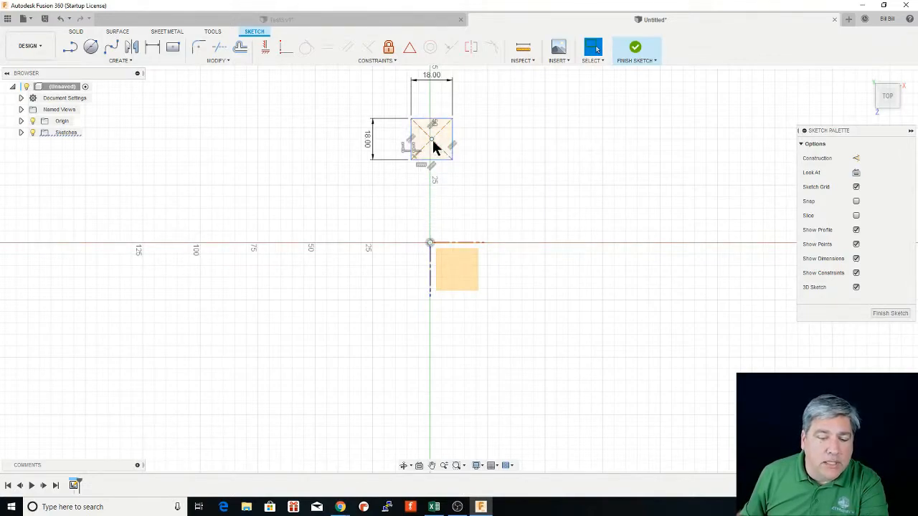
{"action": "left_click_drag", "start_coordinate": [418, 145], "coordinate": [367, 131]}
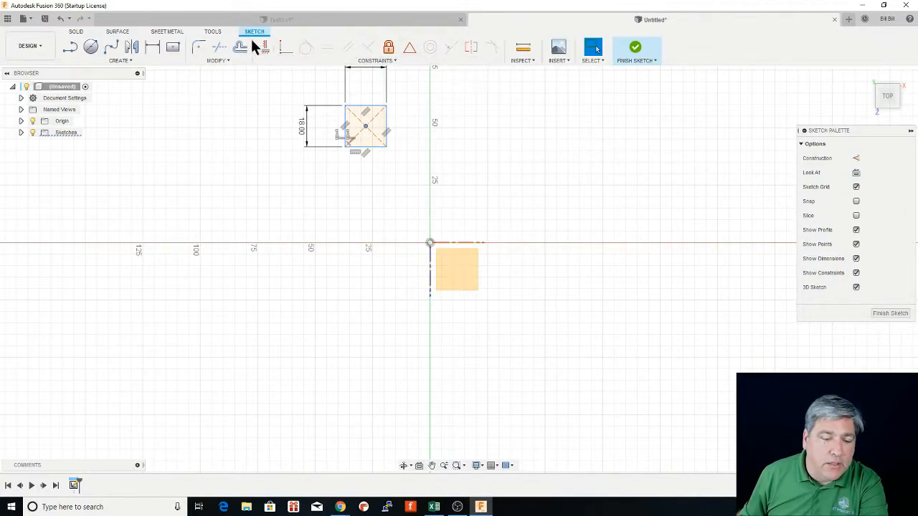
{"action": "left_click", "coordinate": [382, 61]}
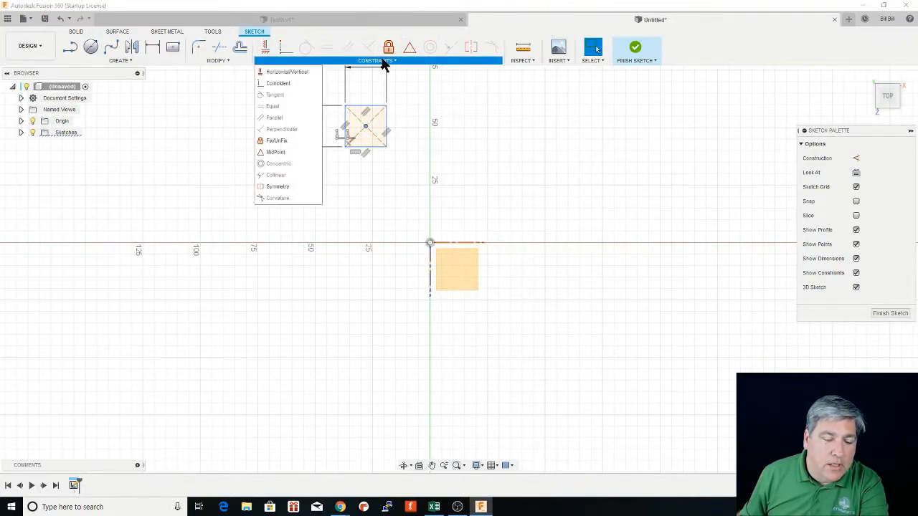
{"action": "left_click", "coordinate": [291, 72]}
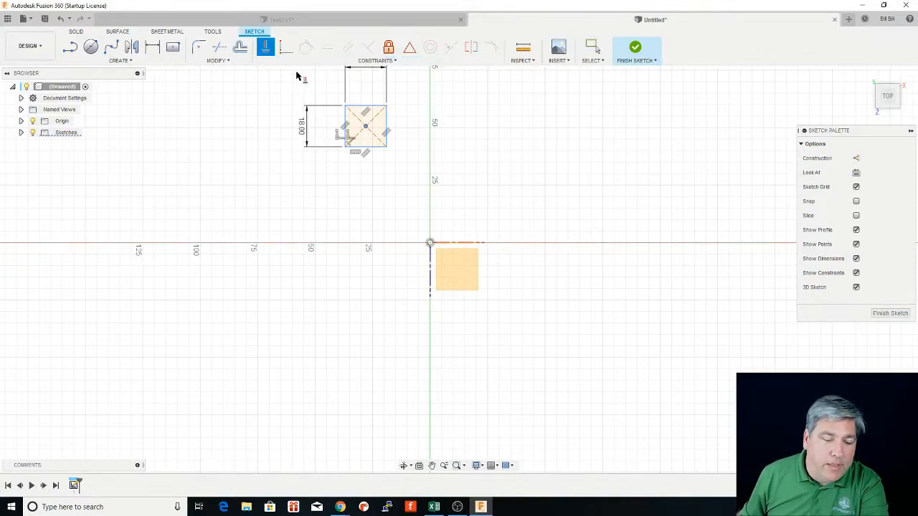
{"action": "left_click", "coordinate": [366, 128]}
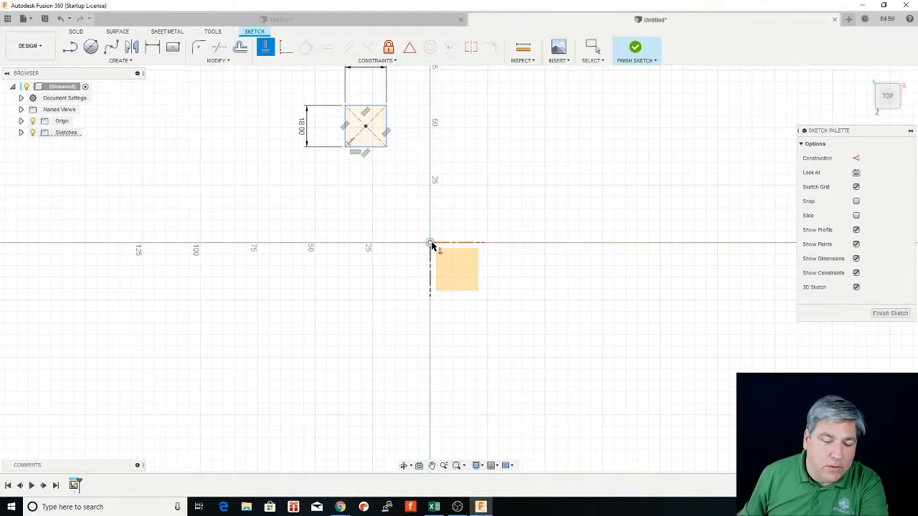
{"action": "left_click", "coordinate": [365, 127]}
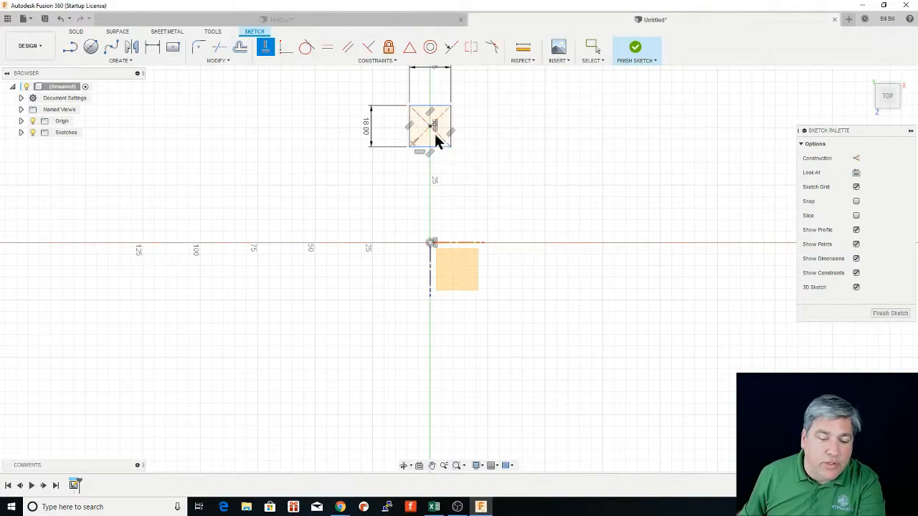
{"action": "key", "text": "Escape"}
Step: Test the square's freedom of movement and slide it along the vertical axis until its center is about 27 mm above the origin
{"action": "left_click_drag", "start_coordinate": [422, 147], "coordinate": [473, 149]}
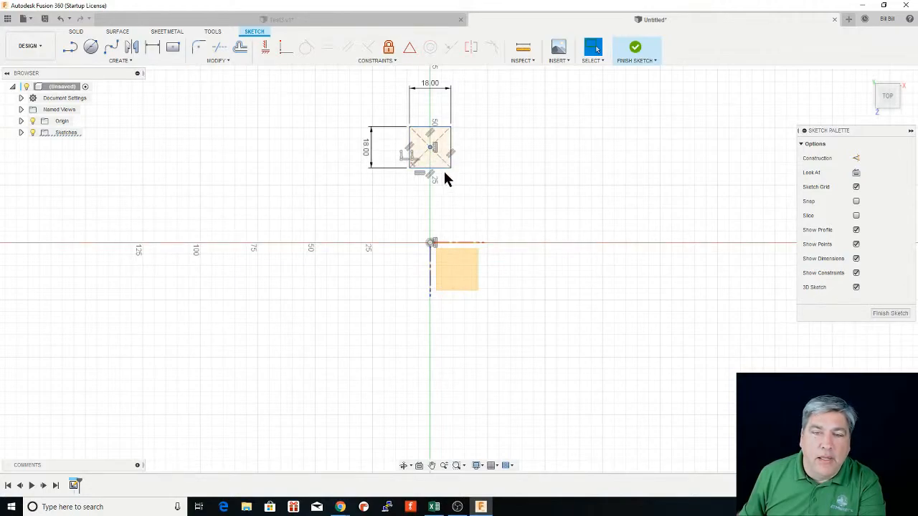
{"action": "left_click_drag", "start_coordinate": [441, 167], "coordinate": [445, 259]}
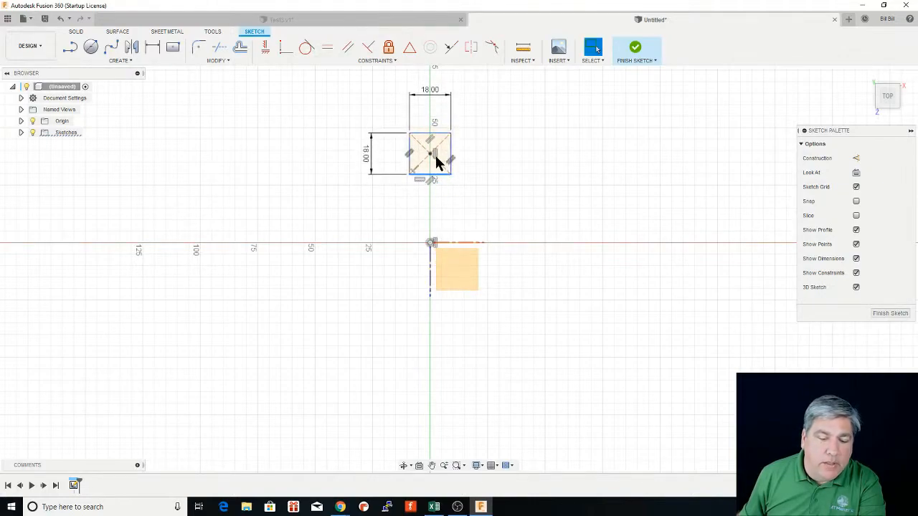
{"action": "left_click_drag", "start_coordinate": [439, 140], "coordinate": [434, 170]}
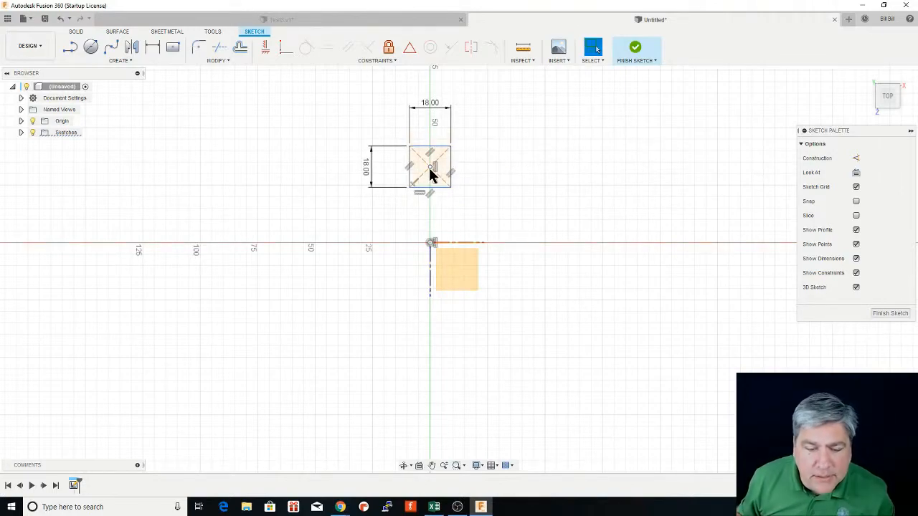
{"action": "scroll", "coordinate": [431, 224], "scroll_direction": "up", "scroll_amount": 3}
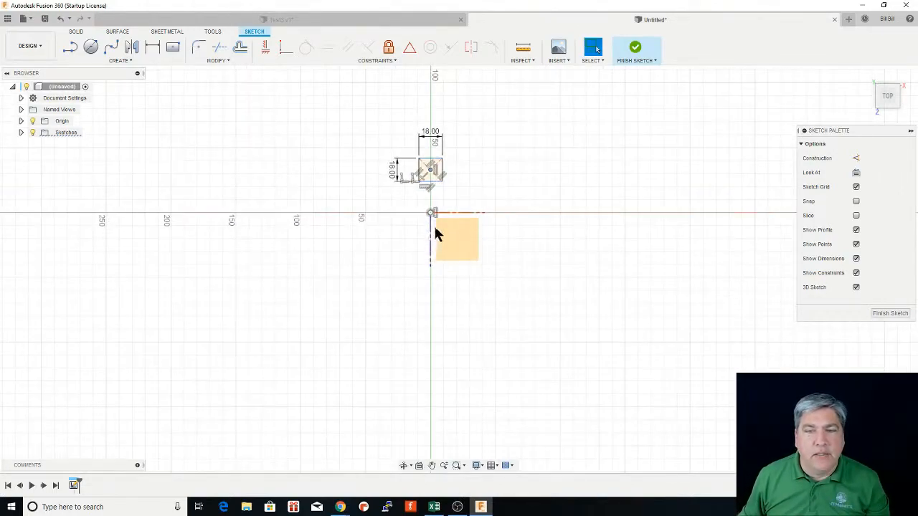
{"action": "middle_click_drag", "start_coordinate": [423, 167], "coordinate": [421, 263]}
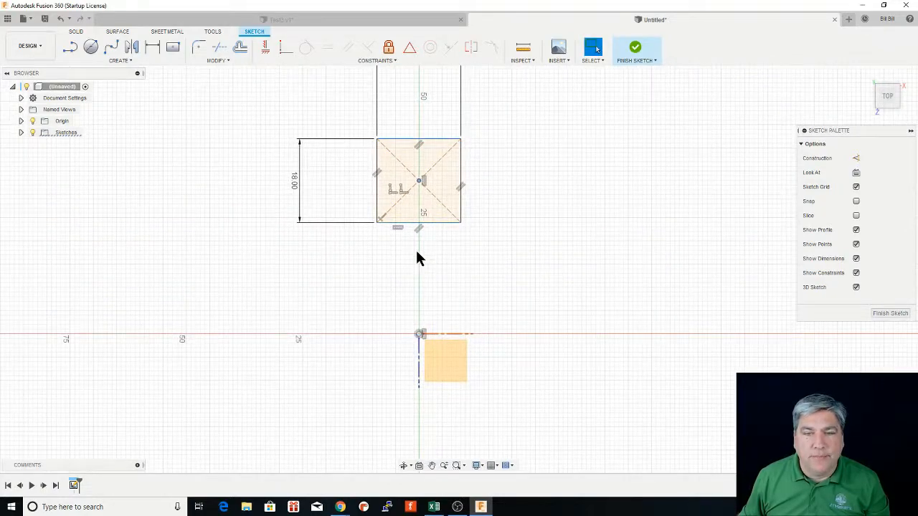
{"action": "scroll", "coordinate": [419, 257], "scroll_direction": "up", "scroll_amount": 1}
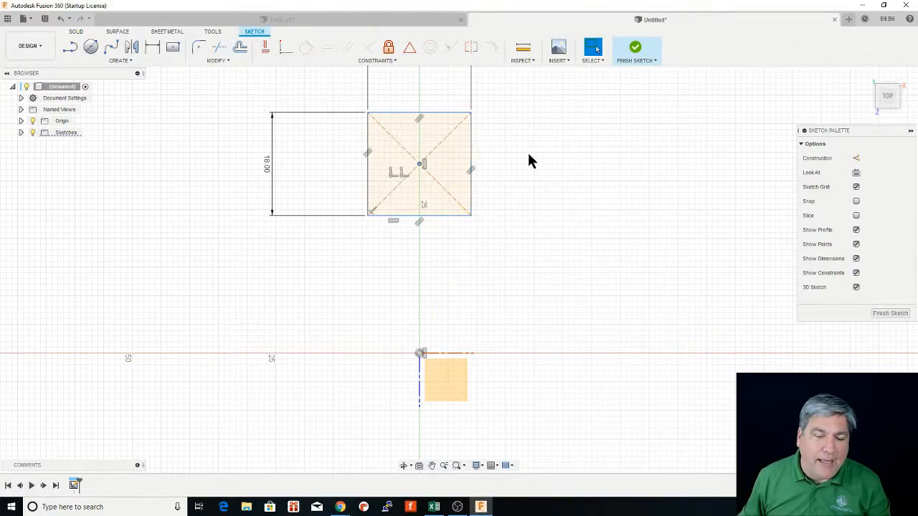
{"action": "left_click", "coordinate": [471, 155]}
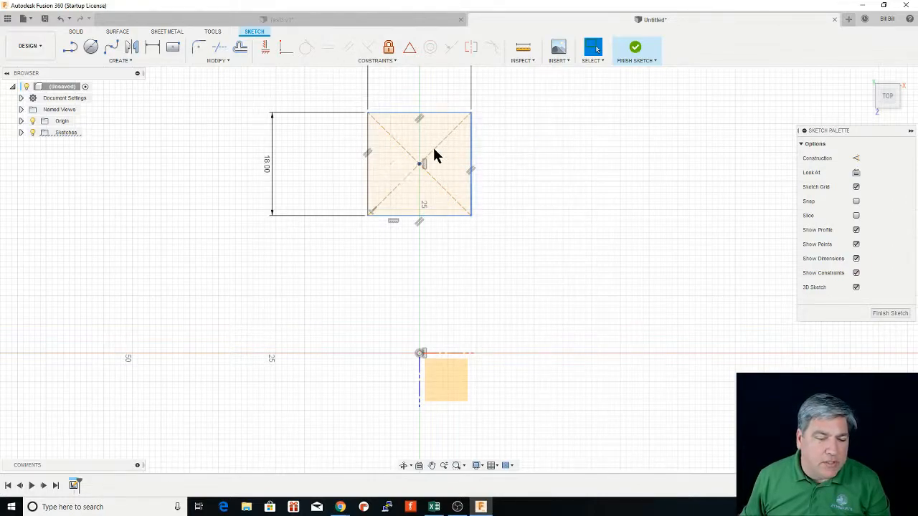
{"action": "left_click_drag", "start_coordinate": [485, 152], "coordinate": [466, 147]}
{"action": "left_click_drag", "start_coordinate": [425, 111], "coordinate": [424, 136]}
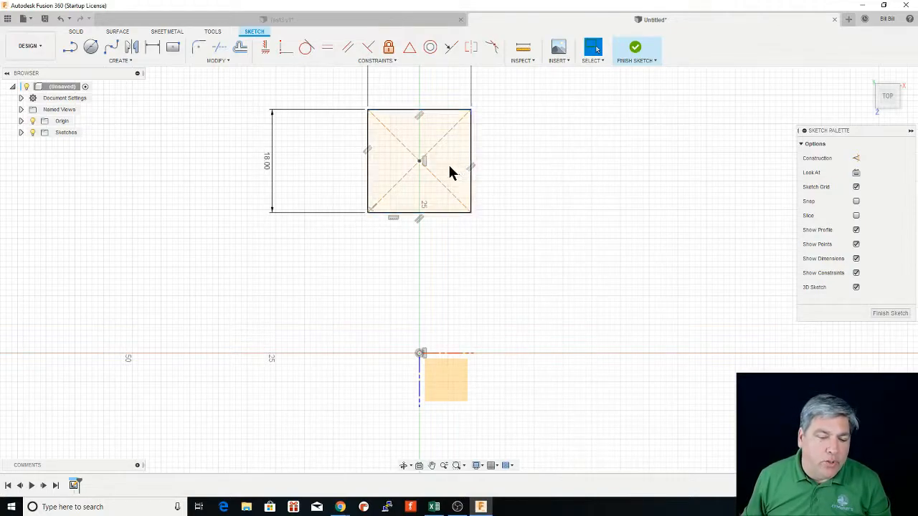
{"action": "mouse_move", "coordinate": [420, 162]}
{"action": "left_mouse_down"}
{"action": "mouse_move", "coordinate": [422, 212]}
{"action": "mouse_move", "coordinate": [425, 163]}
{"action": "left_mouse_up"}
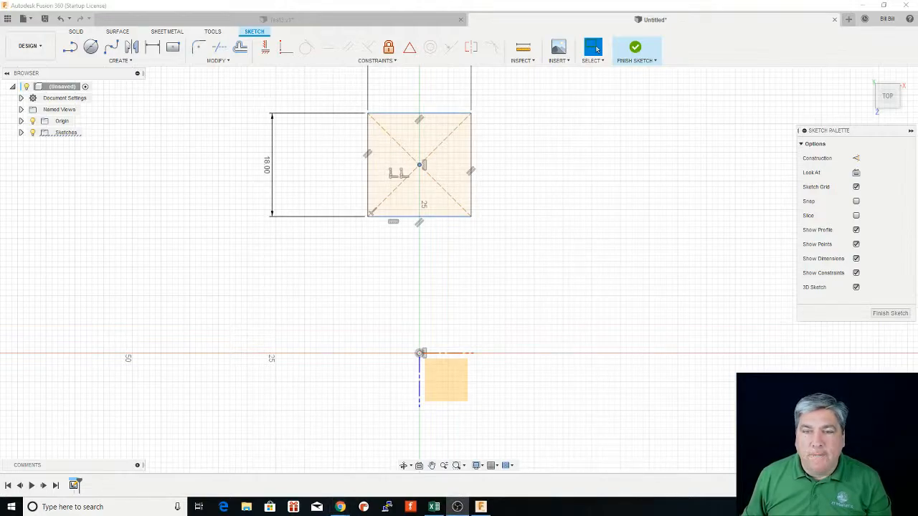
{"action": "left_click_drag", "start_coordinate": [420, 167], "coordinate": [421, 201]}
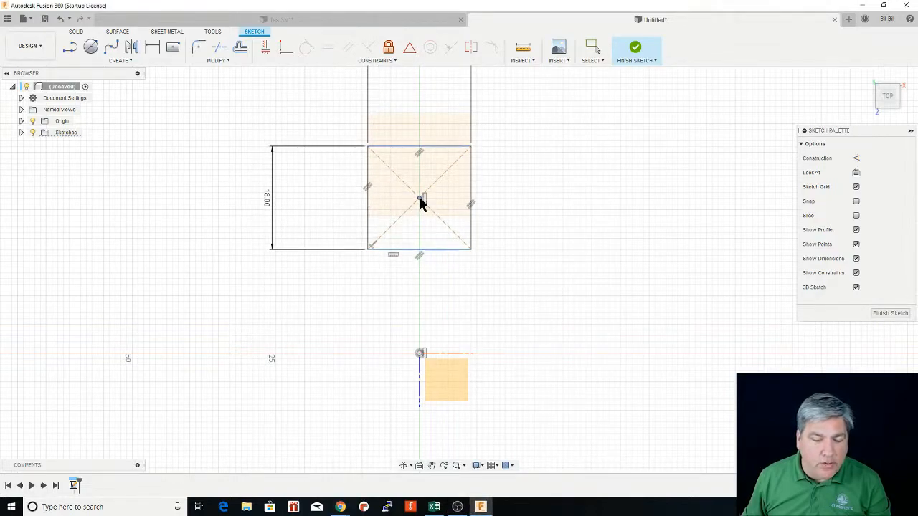
Step: Slide the square along the vertical axis until its center is about 25 mm above the origin
{"action": "mouse_move", "coordinate": [419, 198]}
{"action": "left_mouse_down"}
{"action": "mouse_move", "coordinate": [418, 218]}
{"action": "mouse_move", "coordinate": [427, 205]}
{"action": "left_mouse_up"}
{"action": "scroll", "coordinate": [428, 206], "scroll_direction": "up", "scroll_amount": 1}
{"action": "scroll", "coordinate": [428, 210], "scroll_direction": "down", "scroll_amount": 3}
{"action": "middle_click_drag", "start_coordinate": [448, 304], "coordinate": [421, 228]}
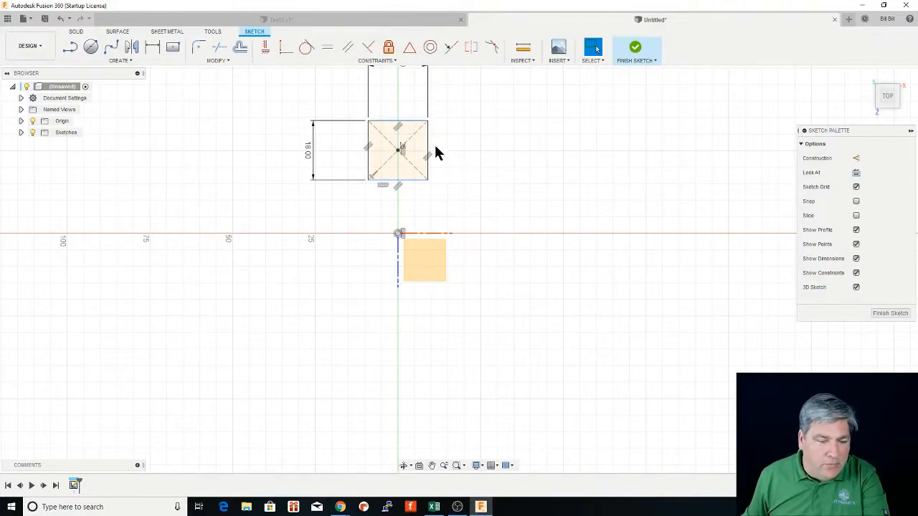
Step: Search the sketch commands for "circular" and start the sketch Circular Pattern
{"action": "left_click", "coordinate": [130, 62]}
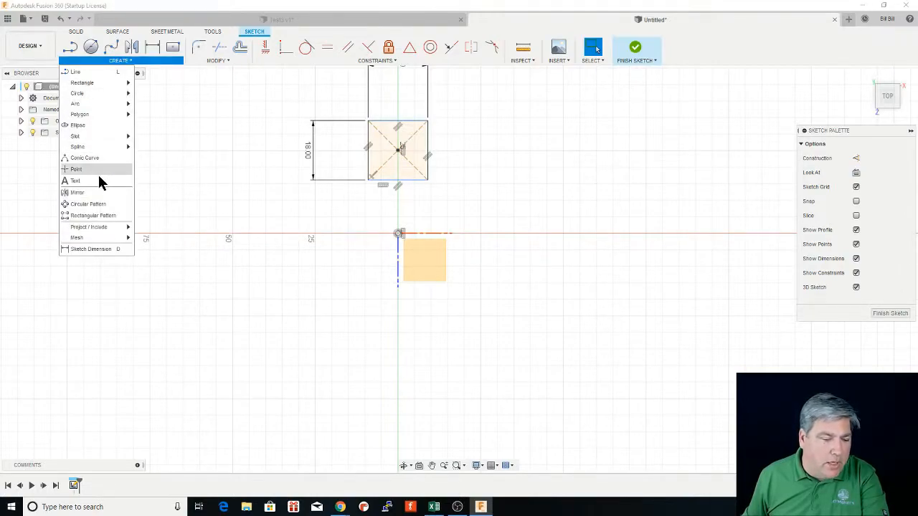
{"action": "left_click", "coordinate": [281, 176]}
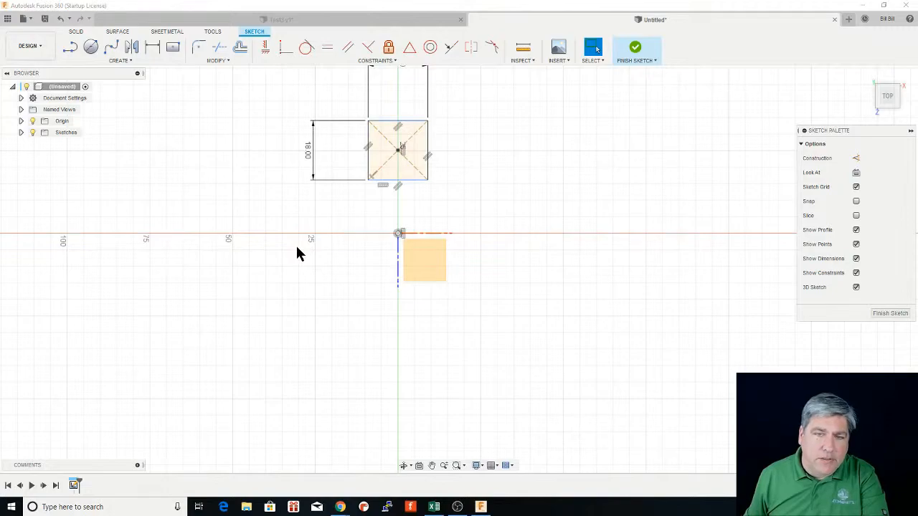
{"action": "key", "text": "s"}
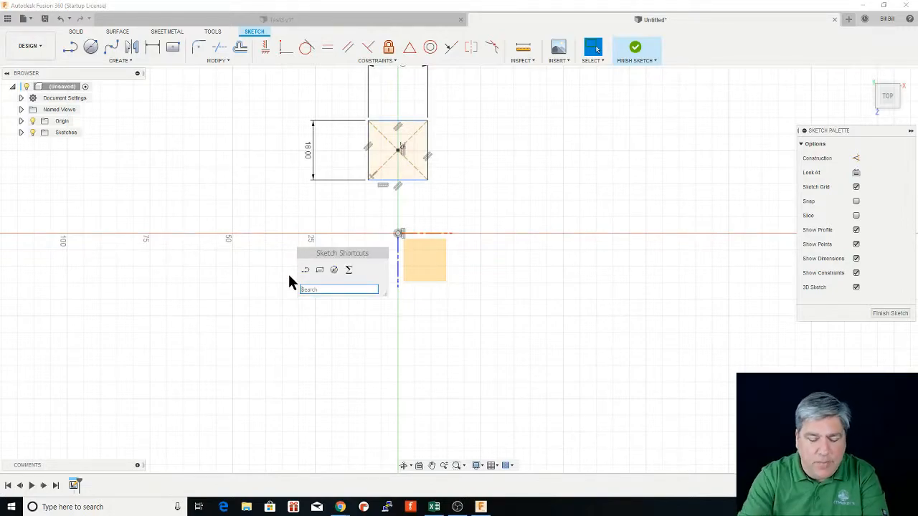
{"action": "type", "text": "ciru"}
{"action": "key", "text": "BackSpace"}
{"action": "key", "text": "BackSpace"}
{"action": "type", "text": "cu"}
{"action": "key", "text": "BackSpace"}
{"action": "key", "text": "BackSpace"}
{"action": "type", "text": "rcular"}
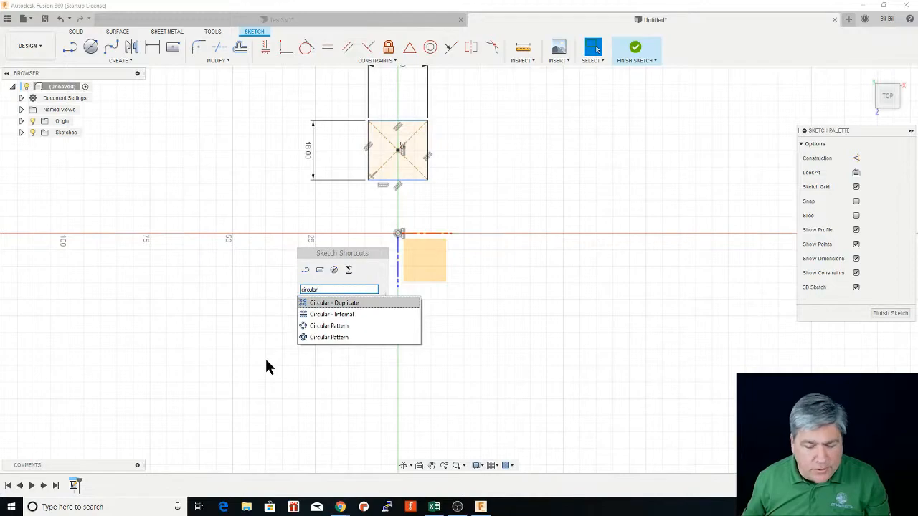
{"action": "left_click", "coordinate": [319, 329]}
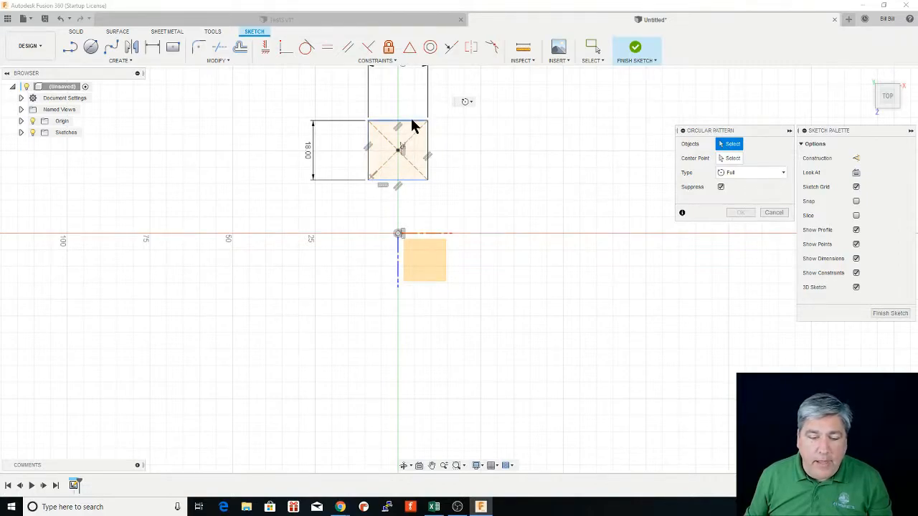
{"action": "left_click", "coordinate": [428, 147]}
{"action": "left_click", "coordinate": [416, 179]}
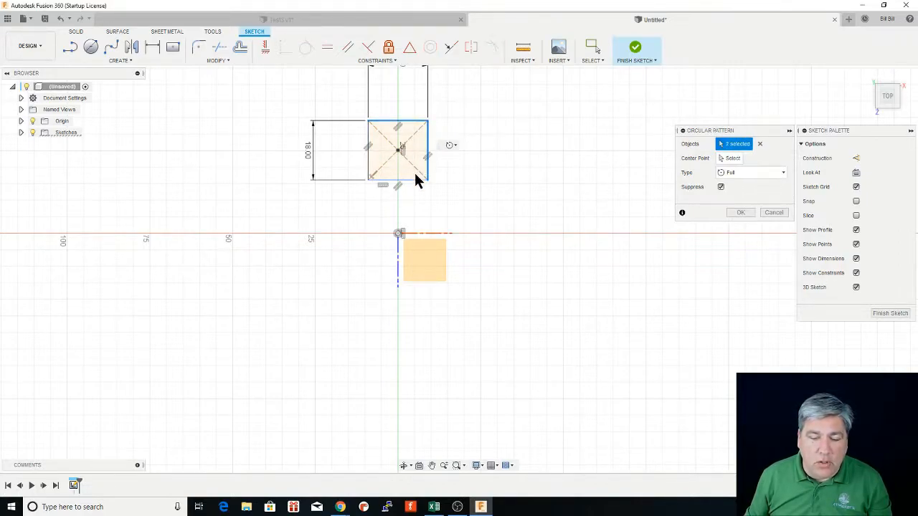
{"action": "left_click", "coordinate": [414, 180]}
{"action": "left_click", "coordinate": [369, 165]}
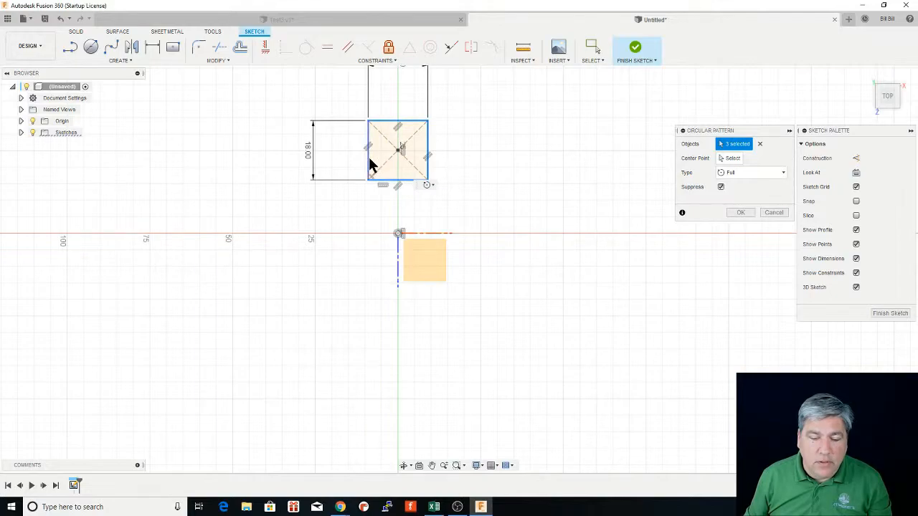
{"action": "left_click", "coordinate": [395, 151]}
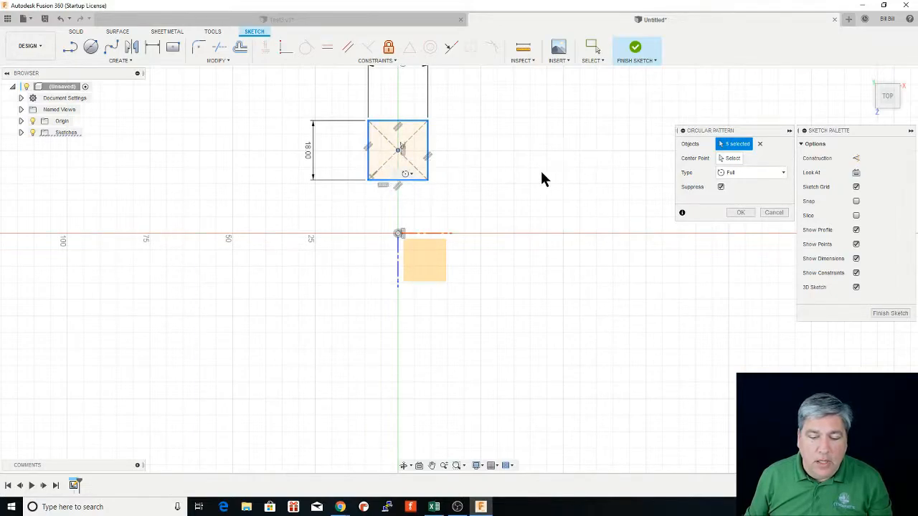
{"action": "left_click", "coordinate": [759, 143]}
{"action": "mouse_move", "coordinate": [339, 89]}
{"action": "left_mouse_down"}
{"action": "mouse_move", "coordinate": [445, 179]}
{"action": "mouse_move", "coordinate": [451, 195]}
{"action": "left_mouse_up"}
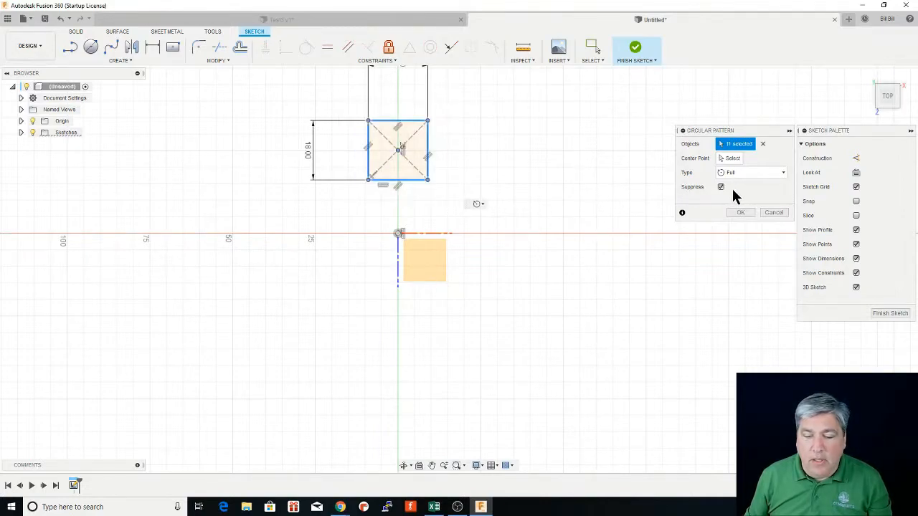
{"action": "left_click", "coordinate": [763, 145]}
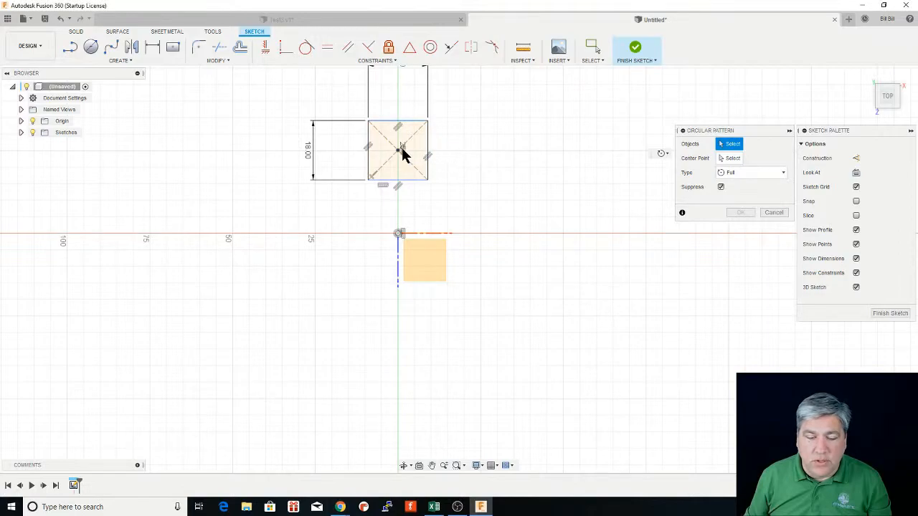
Step: Create a full circular pattern of the square's four sides around the origin with a quantity of 5
{"action": "double_click", "coordinate": [427, 153]}
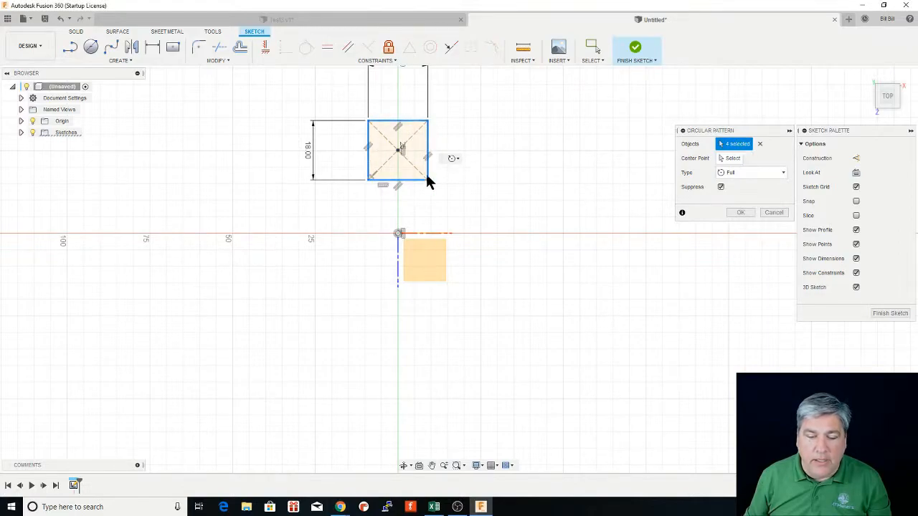
{"action": "left_click", "coordinate": [732, 161]}
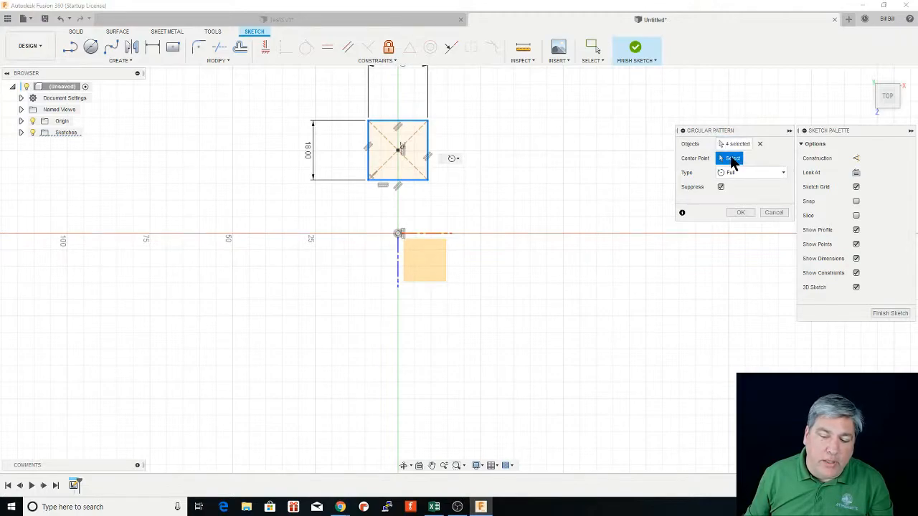
{"action": "left_click", "coordinate": [398, 234]}
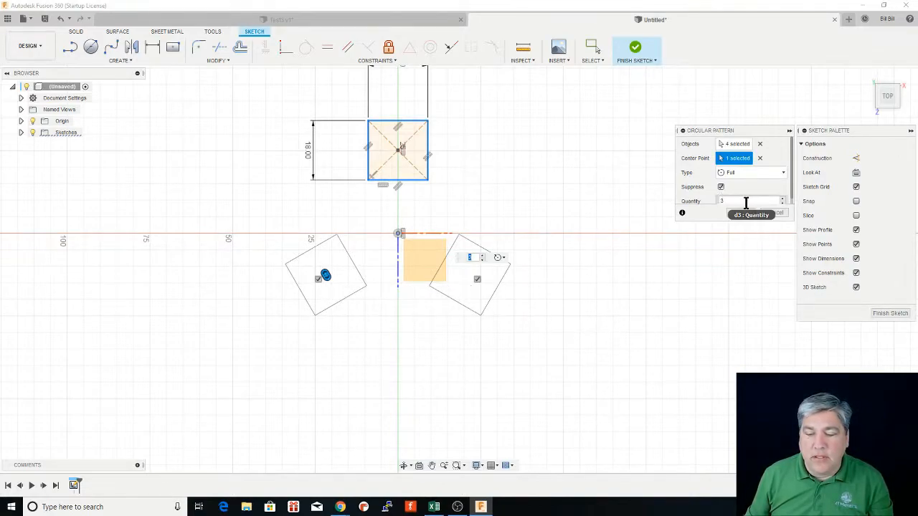
{"action": "scroll", "coordinate": [788, 190], "scroll_direction": "down", "scroll_amount": 1}
{"action": "left_click", "coordinate": [783, 194]}
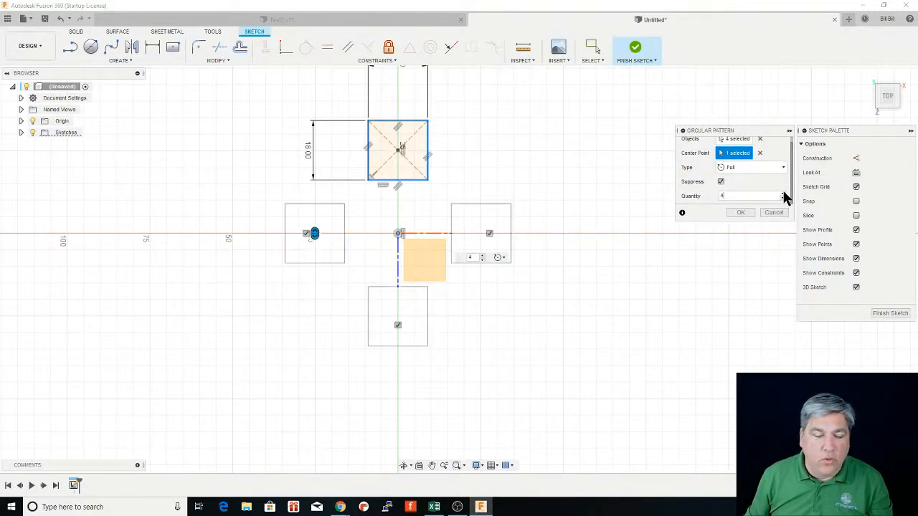
{"action": "left_click", "coordinate": [784, 194]}
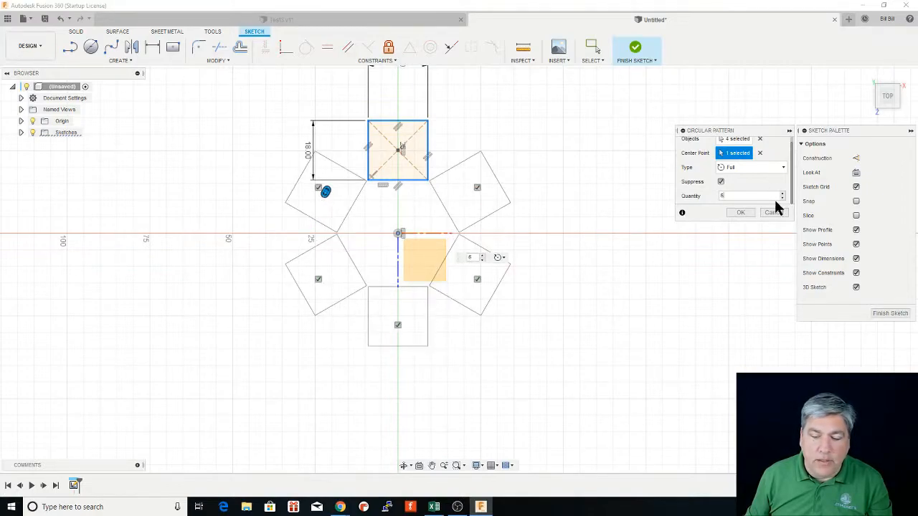
{"action": "left_click", "coordinate": [783, 194]}
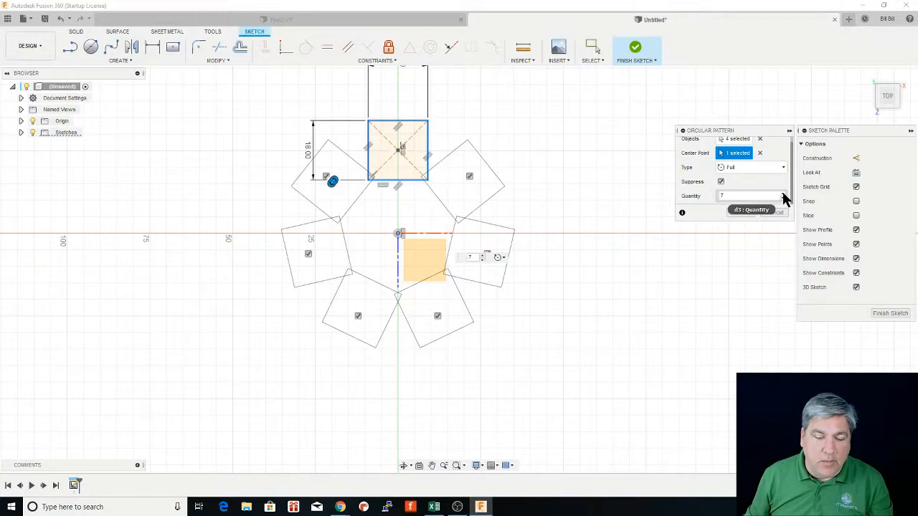
{"action": "left_click", "coordinate": [783, 193]}
{"action": "left_click", "coordinate": [782, 194]}
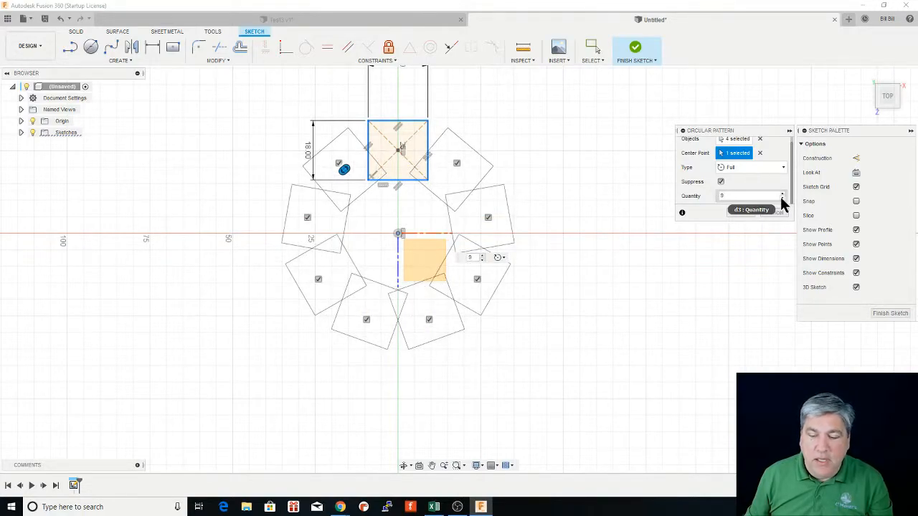
{"action": "left_click_drag", "start_coordinate": [765, 198], "coordinate": [680, 186]}
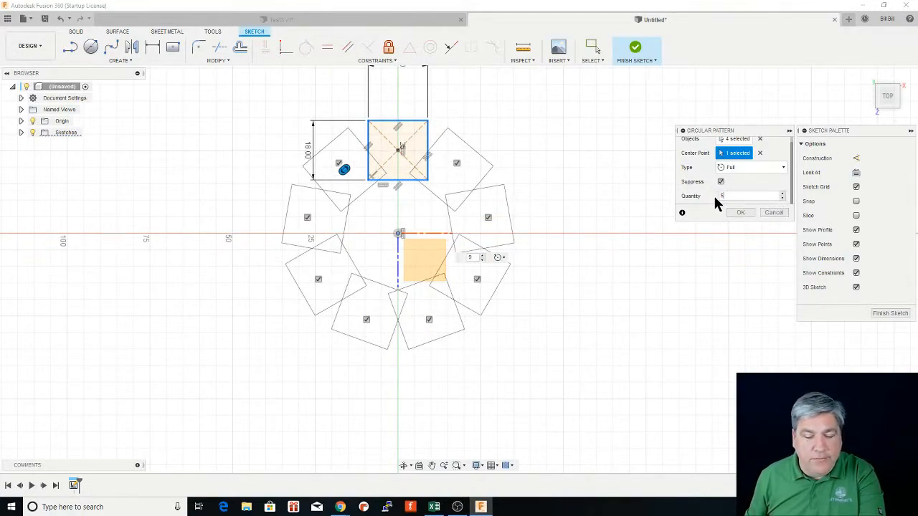
{"action": "type", "text": "5"}
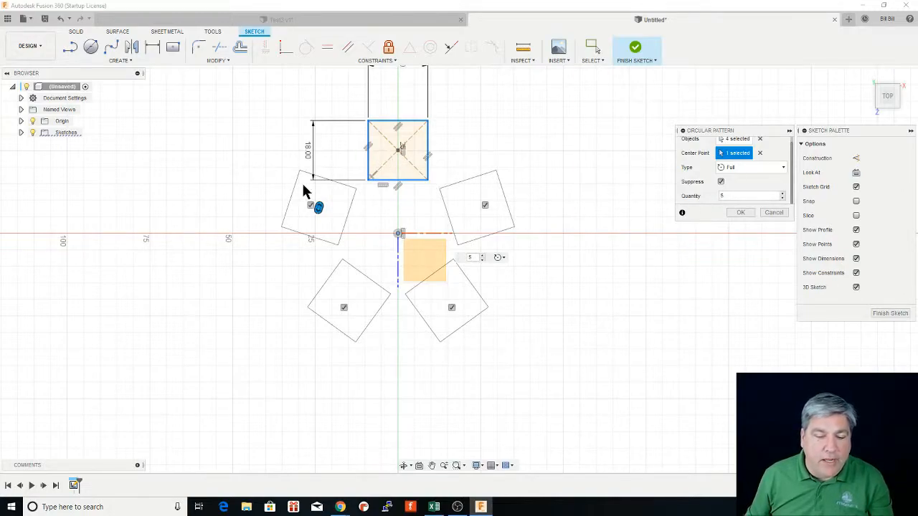
{"action": "left_click", "coordinate": [740, 213]}
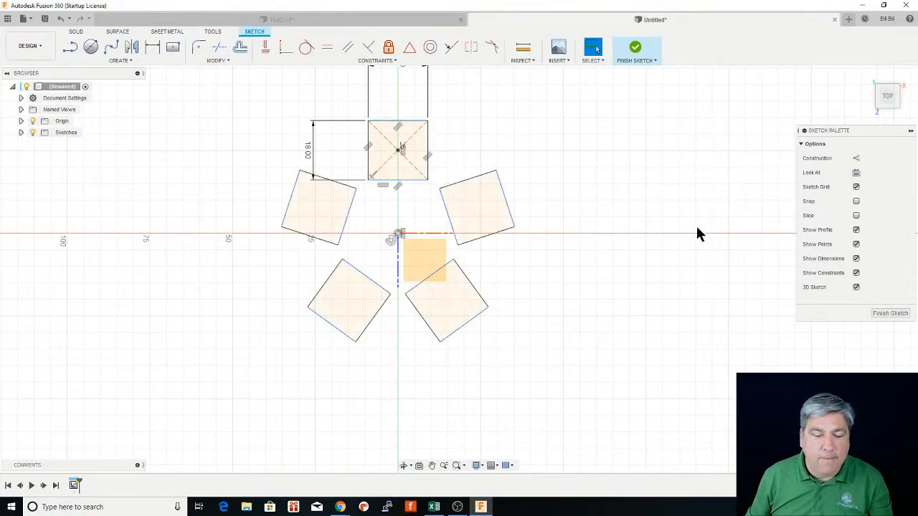
Step: Slide the original square along the vertical axis until its center is about 22 mm above the origin, bringing neighboring squares' inner corners together
{"action": "left_click", "coordinate": [398, 150]}
{"action": "mouse_move", "coordinate": [400, 157]}
{"action": "left_mouse_down"}
{"action": "mouse_move", "coordinate": [401, 131]}
{"action": "mouse_move", "coordinate": [409, 207]}
{"action": "mouse_move", "coordinate": [422, 123]}
{"action": "mouse_move", "coordinate": [416, 198]}
{"action": "mouse_move", "coordinate": [415, 188]}
{"action": "left_mouse_up"}
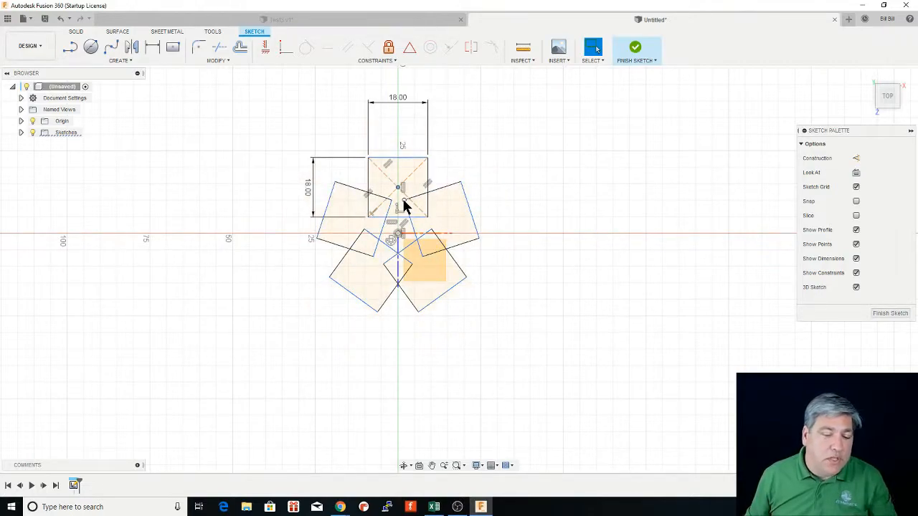
{"action": "left_click_drag", "start_coordinate": [400, 190], "coordinate": [405, 164]}
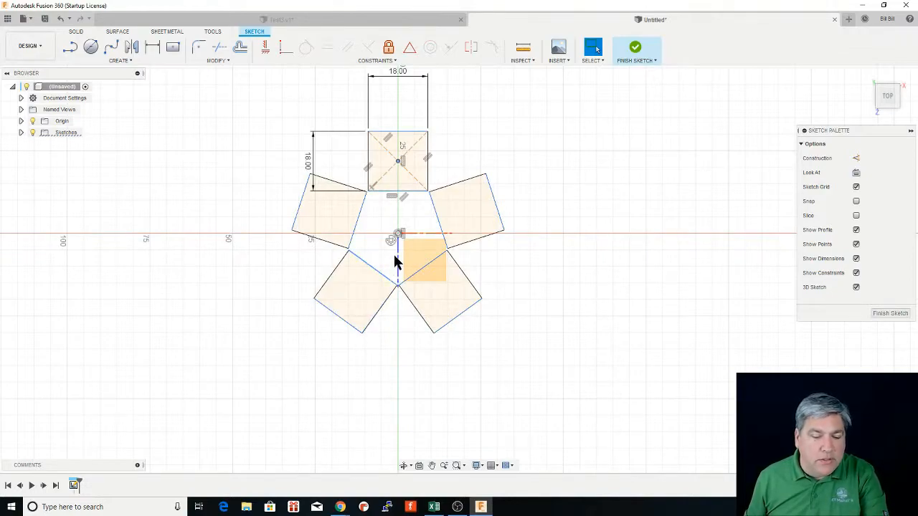
Step: Try a center diameter circle about 56 mm across at the origin and undo it
{"action": "key", "text": "c"}
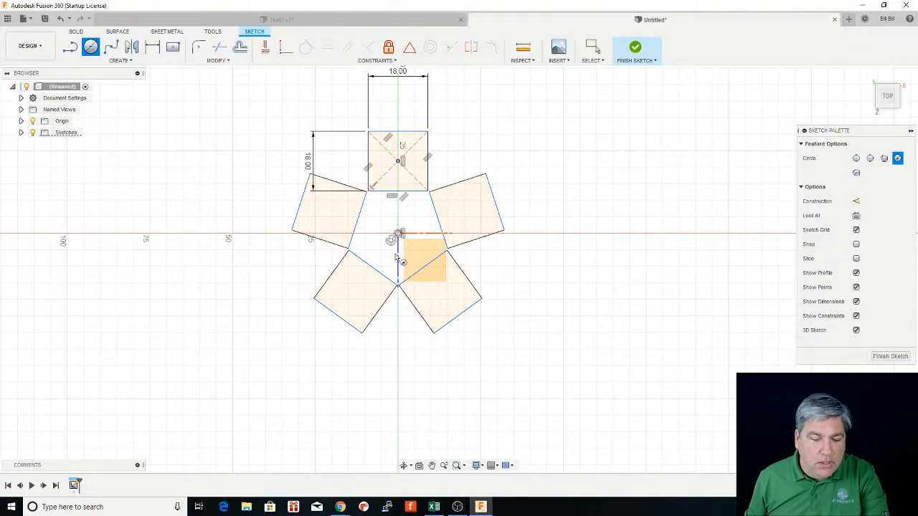
{"action": "left_click", "coordinate": [398, 233]}
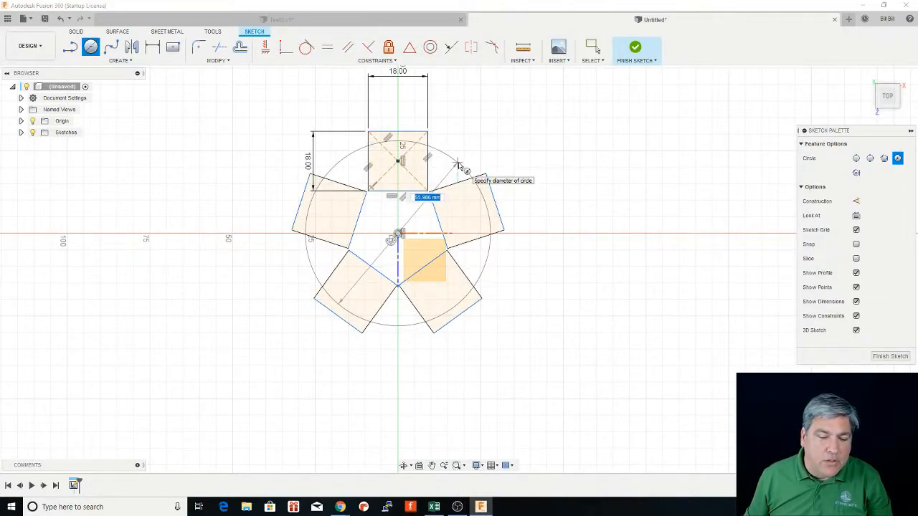
{"action": "left_click", "coordinate": [459, 166]}
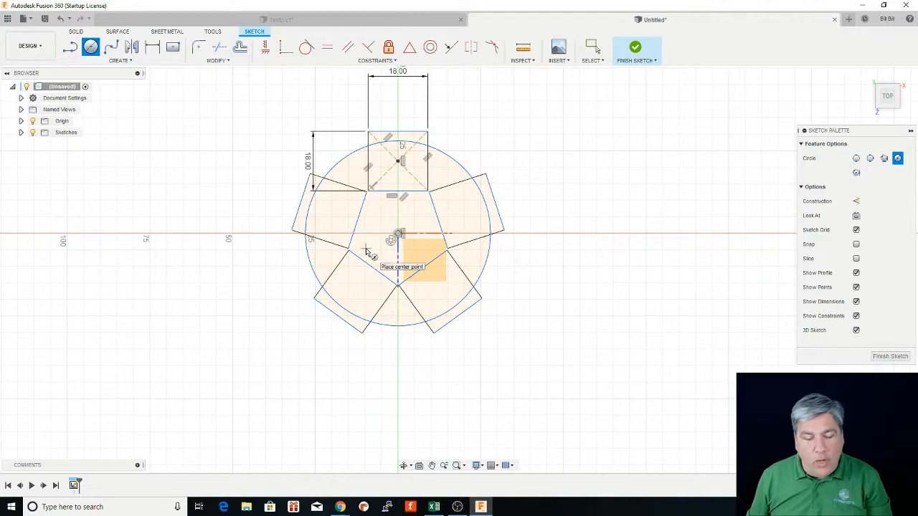
{"action": "key", "text": "Escape"}
{"action": "key", "text": "ctrl+z"}
Step: Try a line joining the nearest outer corners of the original square and the patterned square to its left
{"action": "key", "text": "l"}
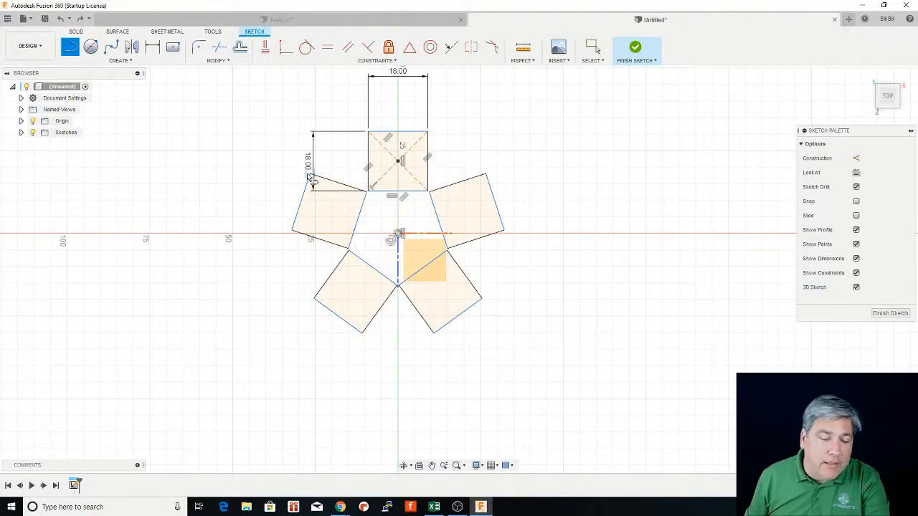
{"action": "left_click", "coordinate": [313, 174]}
{"action": "left_click", "coordinate": [367, 131]}
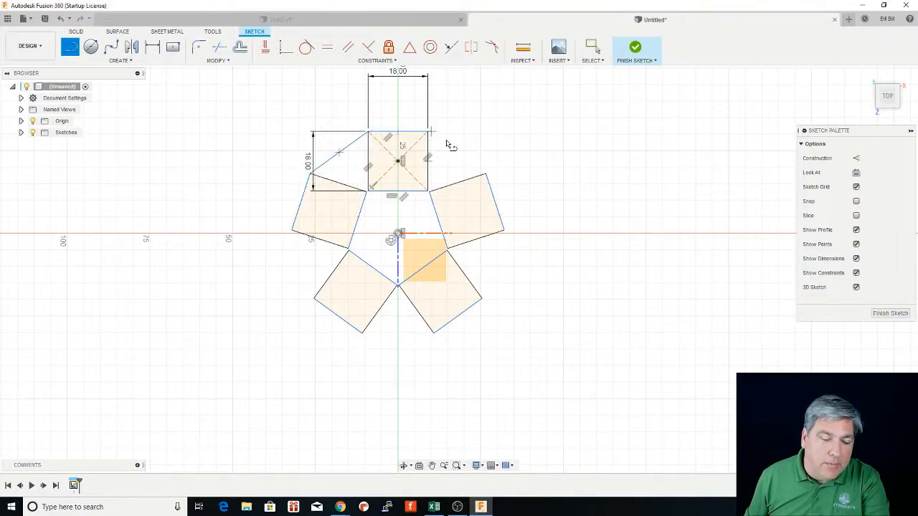
{"action": "key", "text": "Escape"}
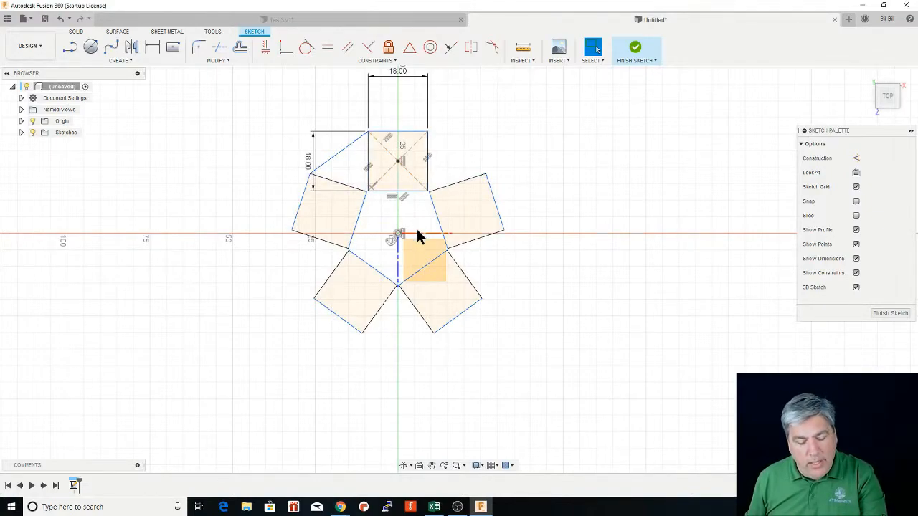
Step: Draw a circle about 53 mm in diameter centered on the origin across the five squares, and finish the sketch
{"action": "key", "text": "c"}
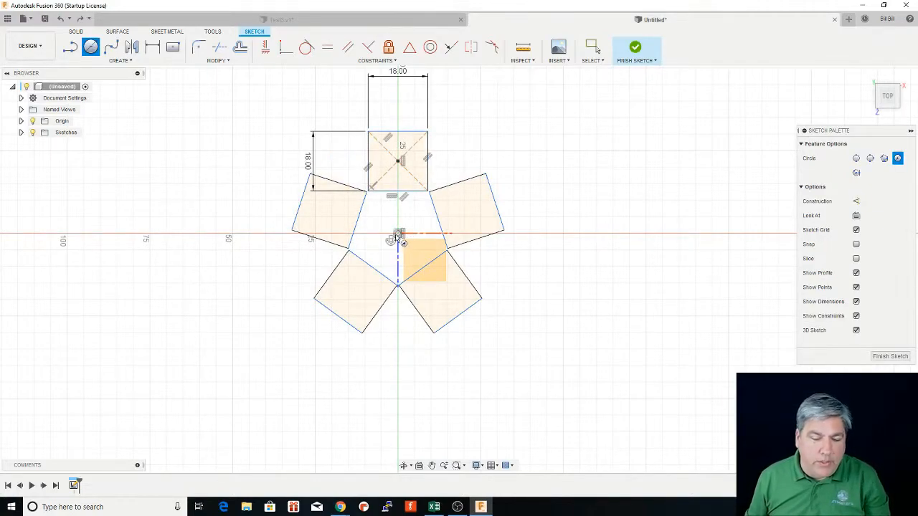
{"action": "left_click", "coordinate": [398, 233]}
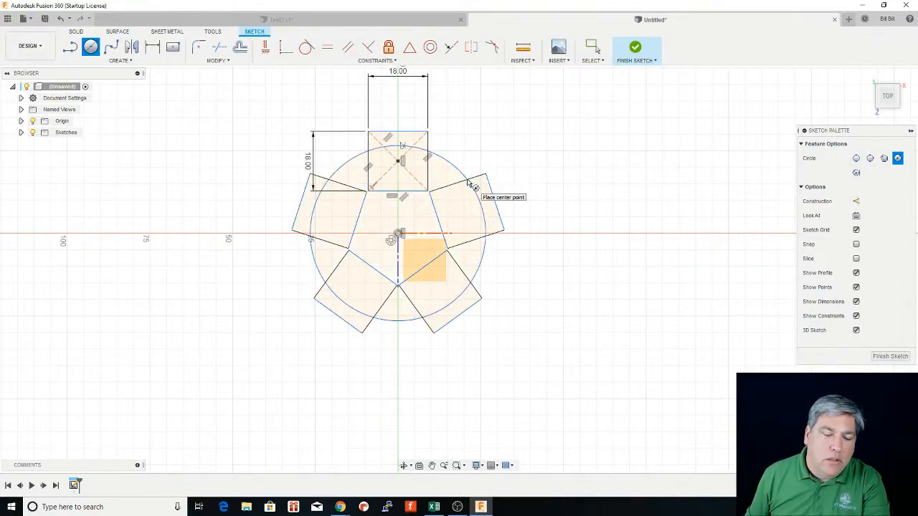
{"action": "left_click", "coordinate": [470, 183]}
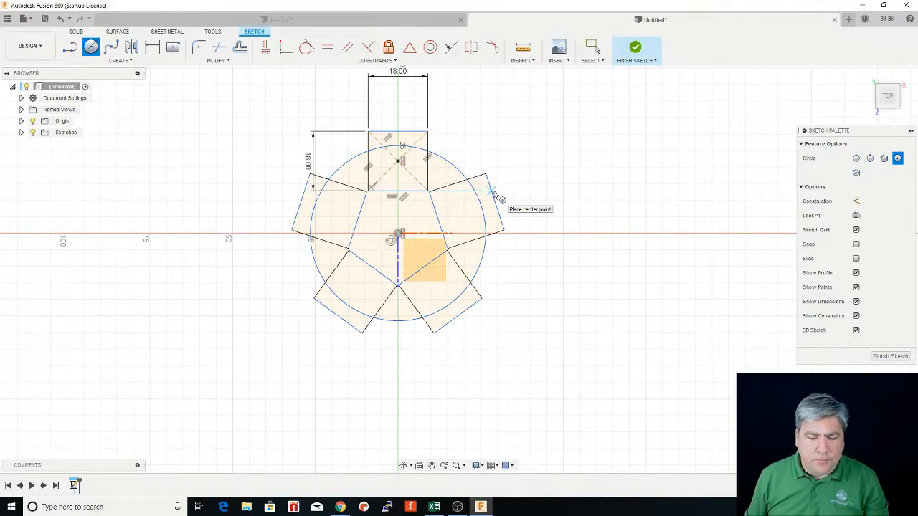
{"action": "left_click", "coordinate": [636, 54]}
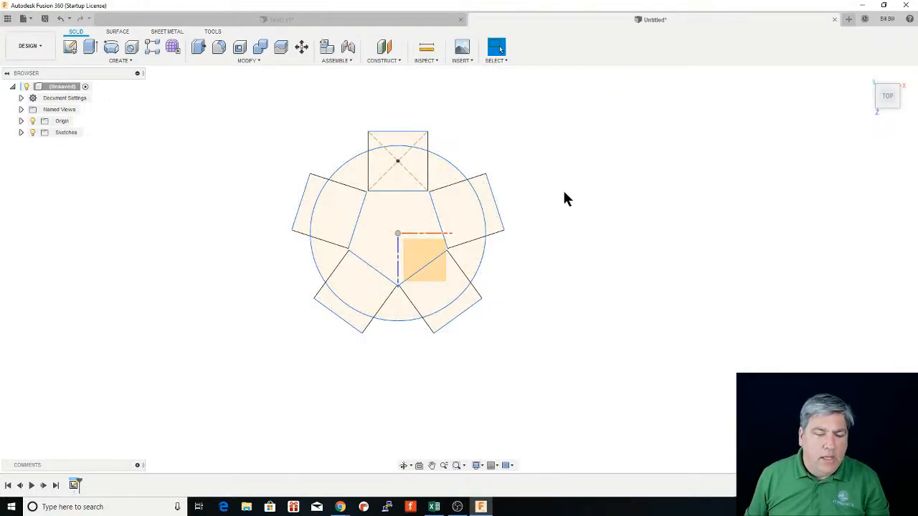
Step: Extrude all the regions of the circle and the five surrounding squares together 18 mm upward as a new body
{"action": "mouse_move", "coordinate": [450, 263]}
{"action": "middle_mouse_down", "text": "shift"}
{"action": "mouse_move", "coordinate": [420, 236]}
{"action": "mouse_move", "coordinate": [395, 184]}
{"action": "mouse_move", "coordinate": [403, 205]}
{"action": "mouse_move", "coordinate": [441, 210]}
{"action": "mouse_move", "coordinate": [392, 203]}
{"action": "mouse_move", "coordinate": [404, 215]}
{"action": "mouse_move", "coordinate": [434, 207]}
{"action": "mouse_move", "coordinate": [425, 217]}
{"action": "middle_mouse_up", "text": "shift"}
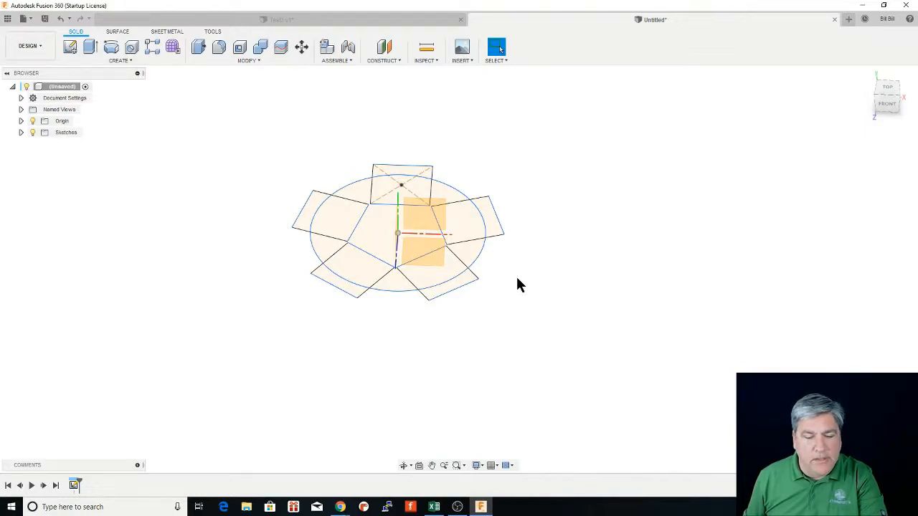
{"action": "key", "text": "e"}
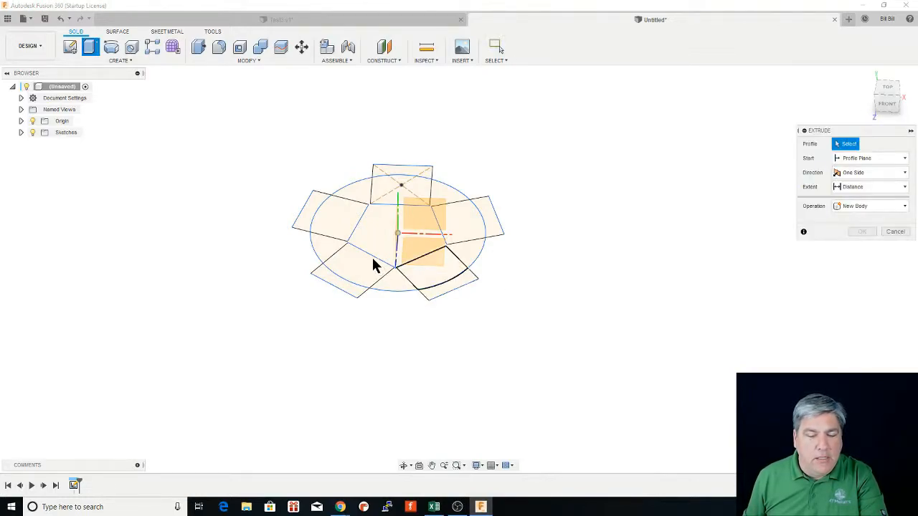
{"action": "left_click", "coordinate": [336, 215]}
{"action": "left_click", "coordinate": [319, 202]}
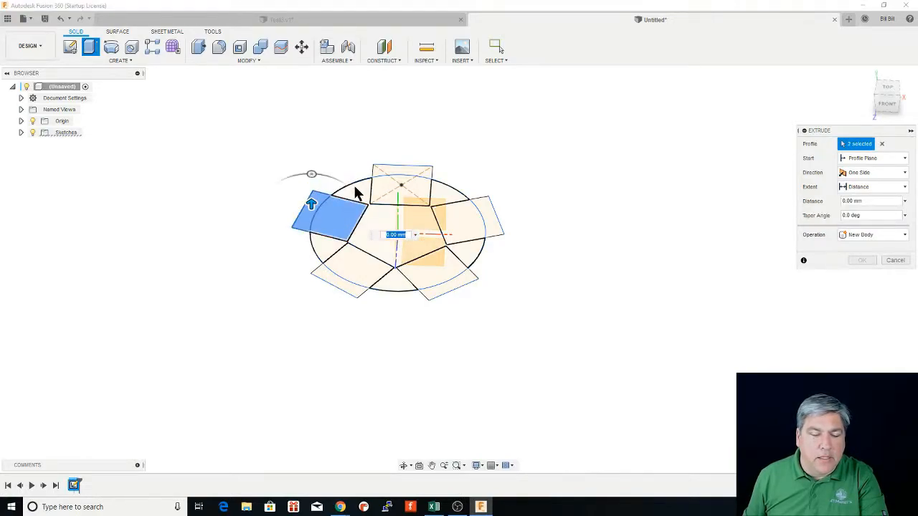
{"action": "left_click", "coordinate": [355, 189]}
{"action": "left_click", "coordinate": [381, 186]}
{"action": "left_click", "coordinate": [401, 178]}
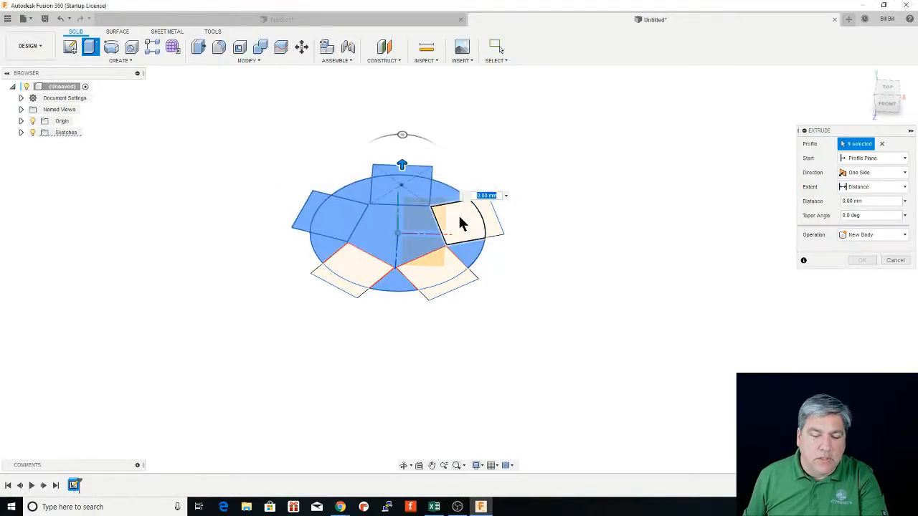
{"action": "left_click", "coordinate": [460, 218]}
{"action": "left_click", "coordinate": [445, 277]}
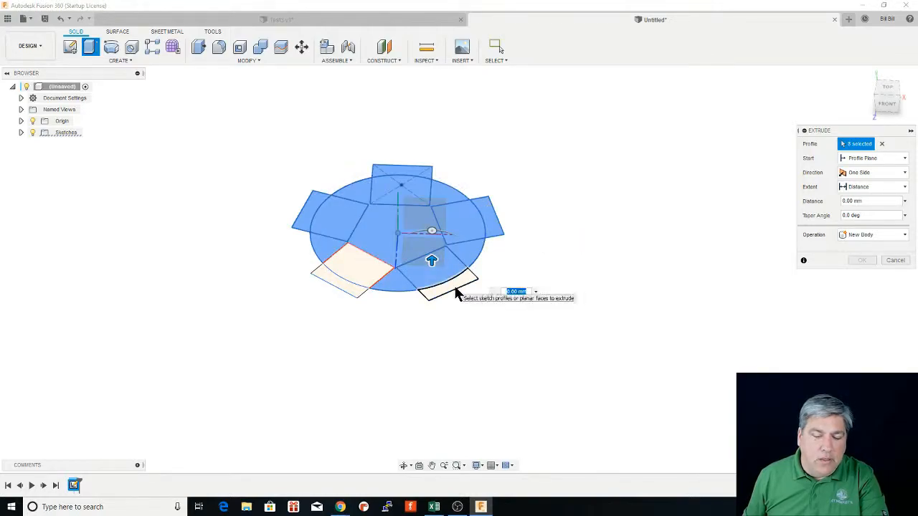
{"action": "left_click", "coordinate": [453, 291]}
{"action": "left_click", "coordinate": [327, 278]}
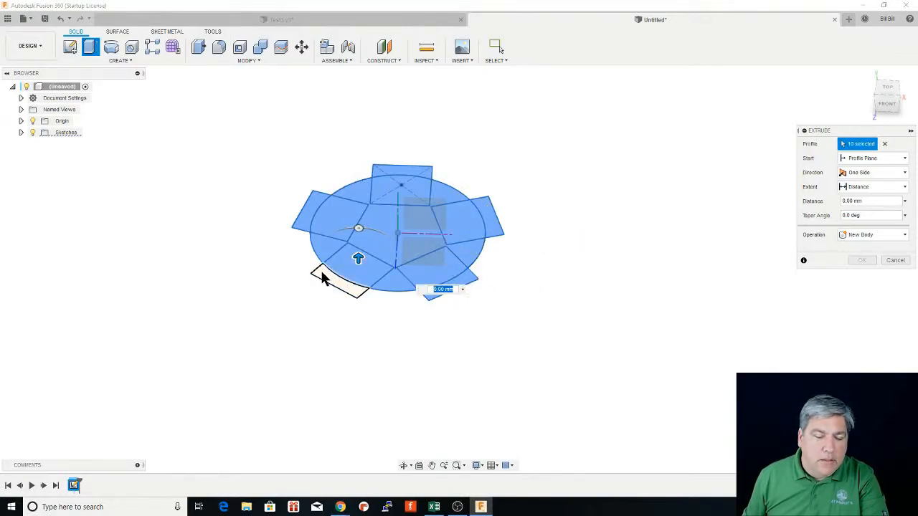
{"action": "left_click", "coordinate": [342, 266]}
{"action": "left_click_drag", "start_coordinate": [339, 271], "coordinate": [338, 242]}
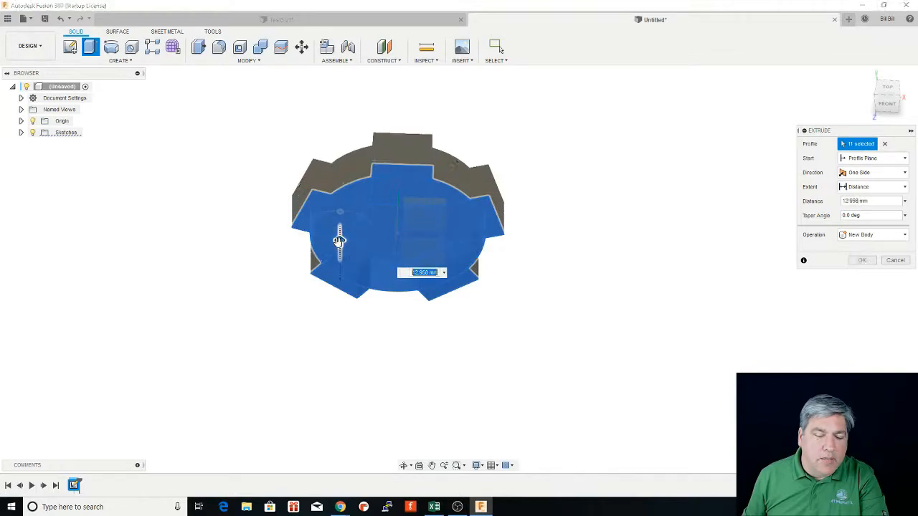
{"action": "type", "text": "18"}
{"action": "key", "text": "Return"}
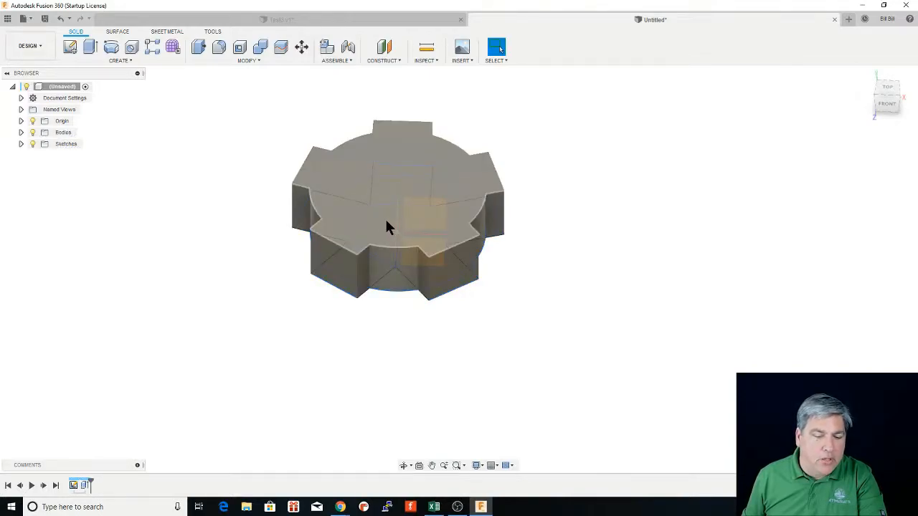
Step: Slide the original square's center point outward and back along its axis from the underside, leaving small gaps between the squares' inner corners
{"action": "scroll", "coordinate": [417, 258], "scroll_direction": "down", "scroll_amount": 3}
{"action": "scroll", "coordinate": [418, 258], "scroll_direction": "up", "scroll_amount": 6}
{"action": "scroll", "coordinate": [424, 260], "scroll_direction": "down", "scroll_amount": 2}
{"action": "middle_click_drag", "start_coordinate": [418, 266], "coordinate": [453, 246], "text": "shift"}
{"action": "scroll", "coordinate": [438, 229], "scroll_direction": "up", "scroll_amount": 3}
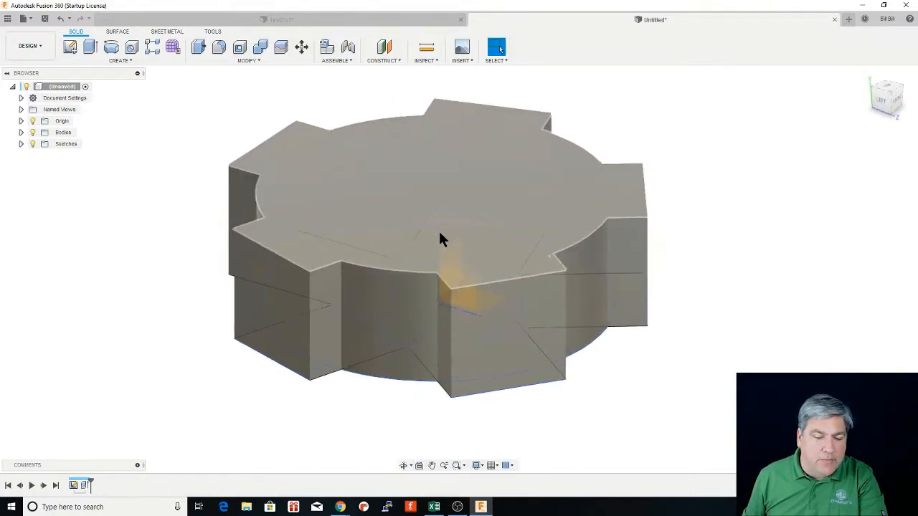
{"action": "middle_click_drag", "start_coordinate": [389, 234], "coordinate": [404, 205]}
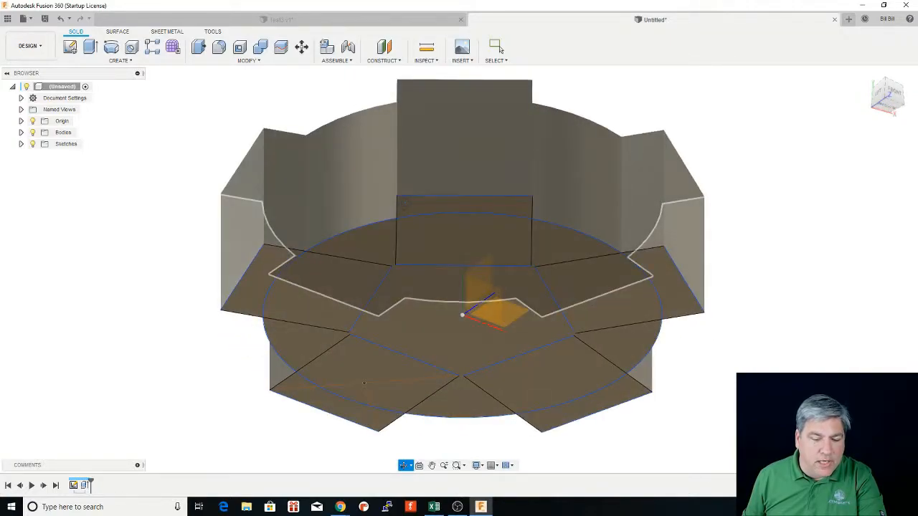
{"action": "left_click", "coordinate": [363, 383]}
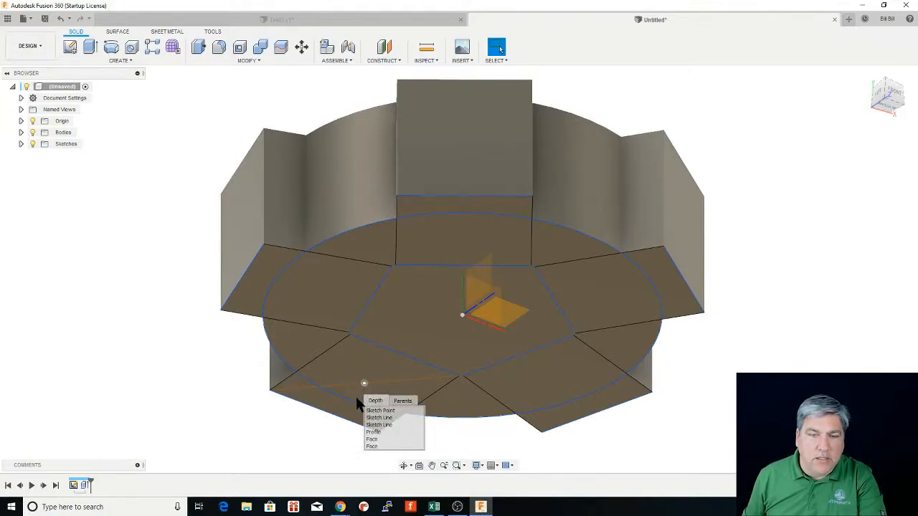
{"action": "left_click", "coordinate": [364, 385]}
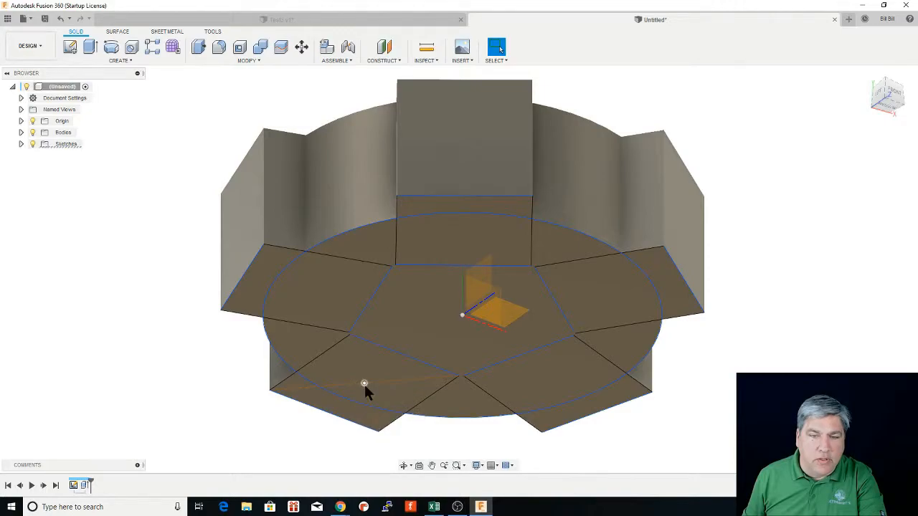
{"action": "left_click_drag", "start_coordinate": [363, 385], "coordinate": [347, 395]}
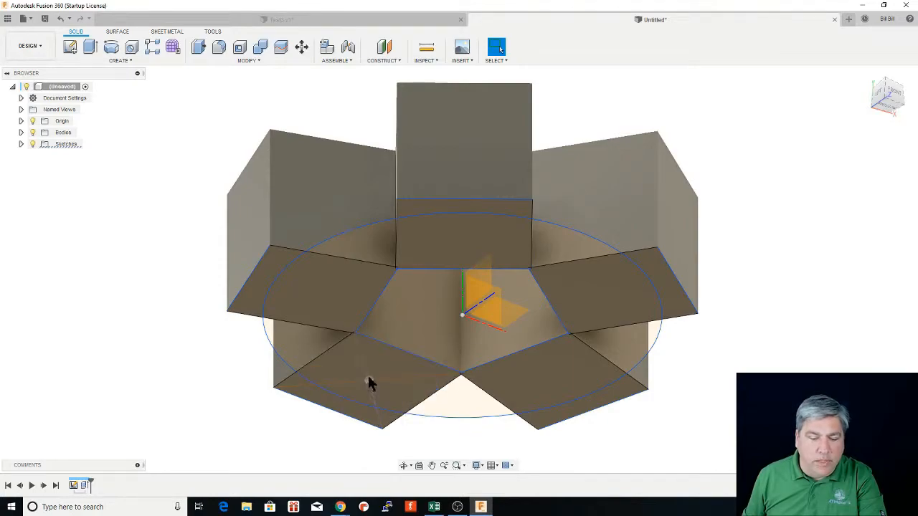
{"action": "left_click_drag", "start_coordinate": [365, 380], "coordinate": [324, 421]}
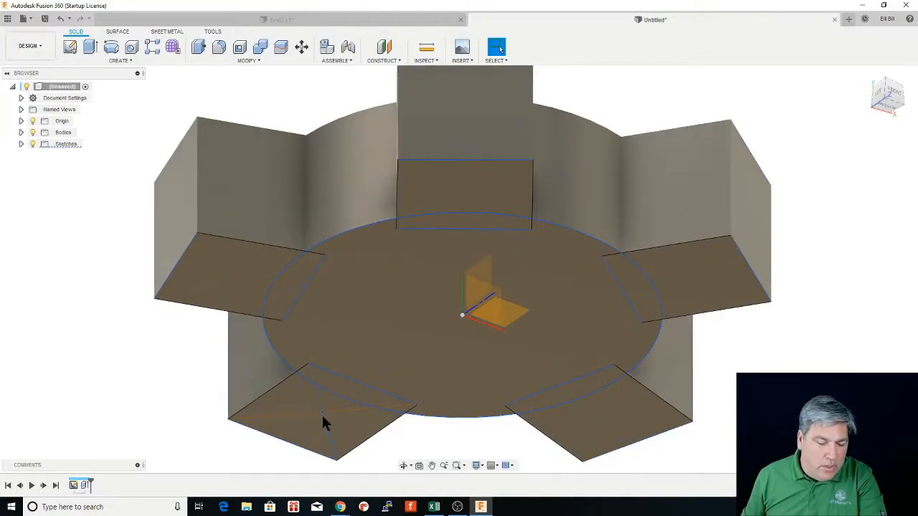
{"action": "left_click_drag", "start_coordinate": [321, 411], "coordinate": [352, 384]}
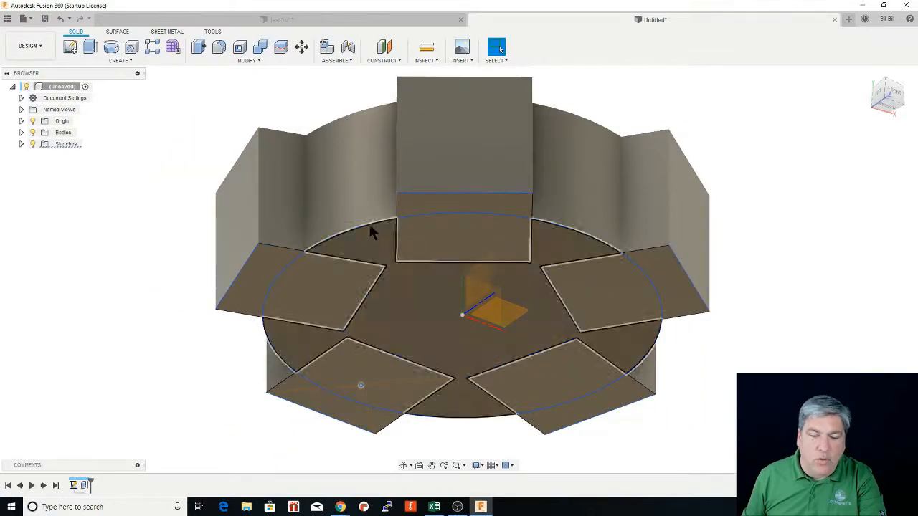
Step: Hide the sketches and the origin, leaving only the solid body displayed
{"action": "middle_click_drag", "start_coordinate": [377, 195], "coordinate": [382, 253], "text": "shift"}
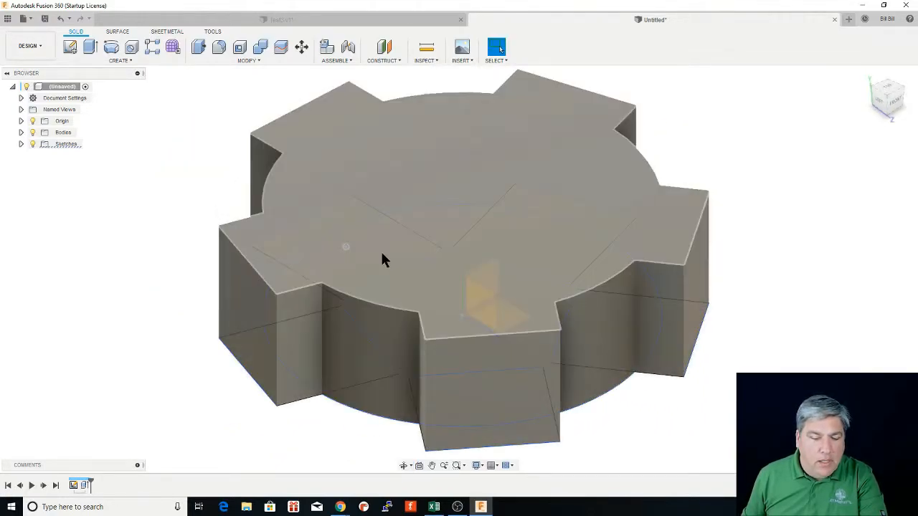
{"action": "scroll", "coordinate": [381, 251], "scroll_direction": "down", "scroll_amount": 3}
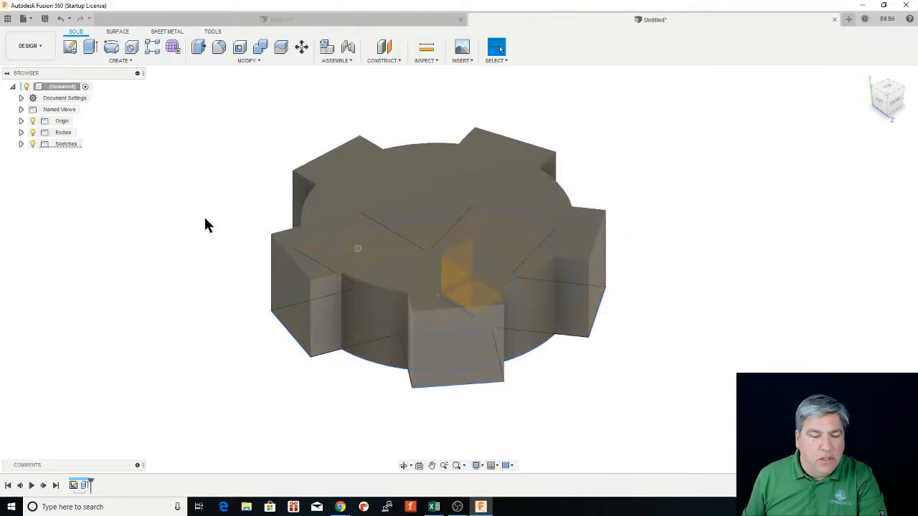
{"action": "left_click", "coordinate": [32, 144]}
{"action": "left_click", "coordinate": [33, 121]}
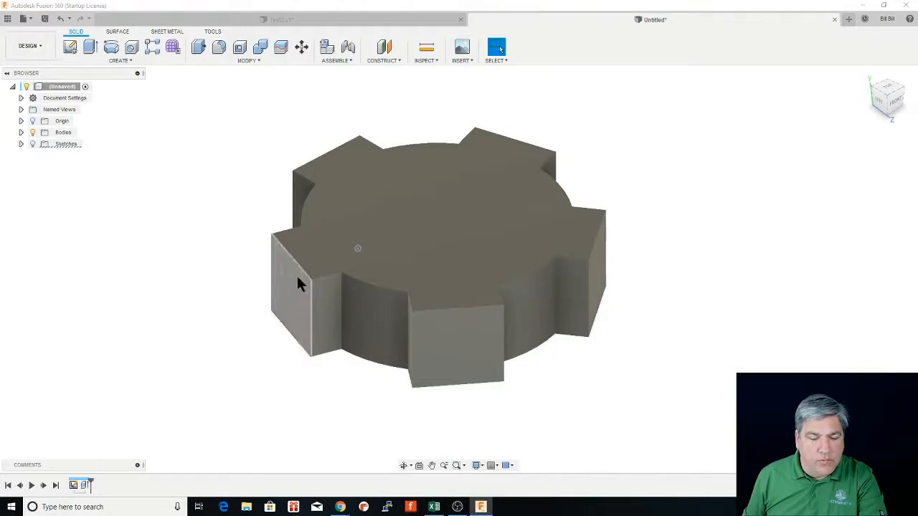
{"action": "middle_click_drag", "start_coordinate": [410, 266], "coordinate": [379, 265], "text": "shift"}
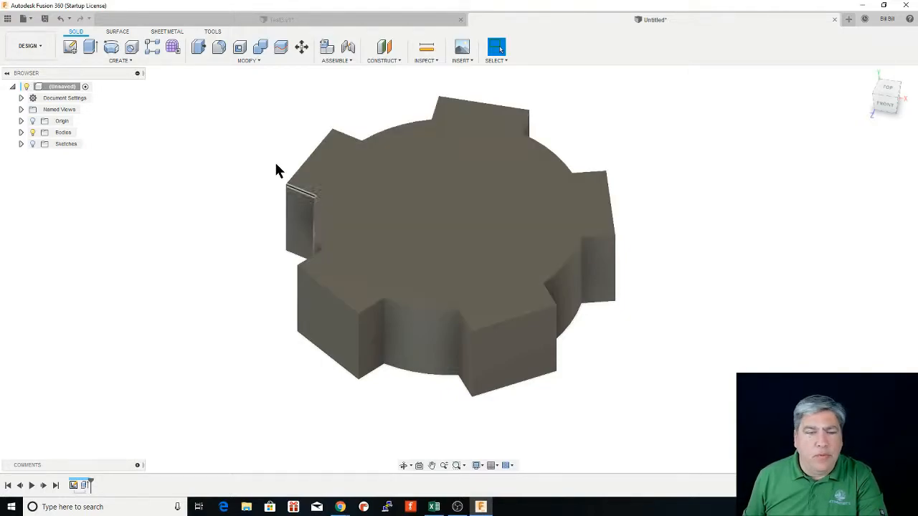
{"action": "scroll", "coordinate": [358, 262], "scroll_direction": "up", "scroll_amount": 3}
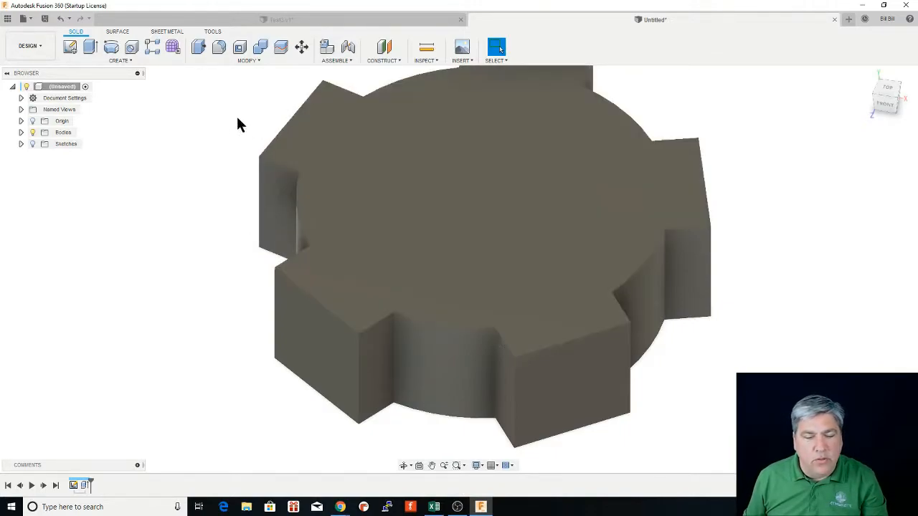
{"action": "left_click", "coordinate": [220, 49]}
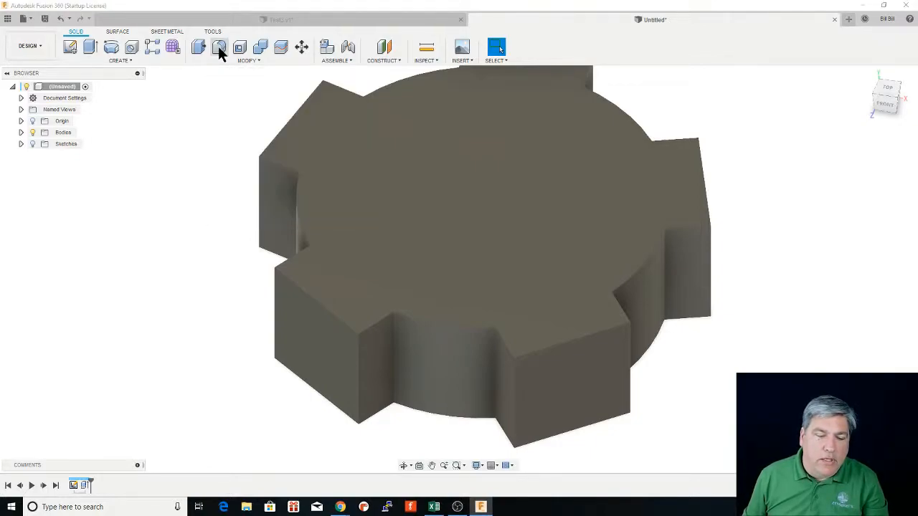
{"action": "left_click", "coordinate": [358, 373]}
{"action": "left_click_drag", "start_coordinate": [357, 382], "coordinate": [359, 362]}
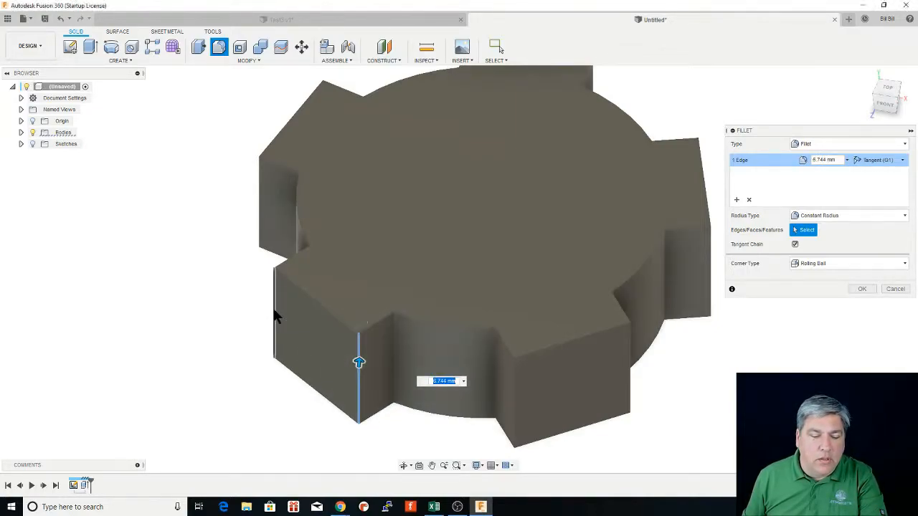
{"action": "left_click", "coordinate": [276, 315]}
{"action": "mouse_move", "coordinate": [286, 310]}
{"action": "left_mouse_down"}
{"action": "mouse_move", "coordinate": [266, 307]}
{"action": "mouse_move", "coordinate": [275, 308]}
{"action": "left_mouse_up"}
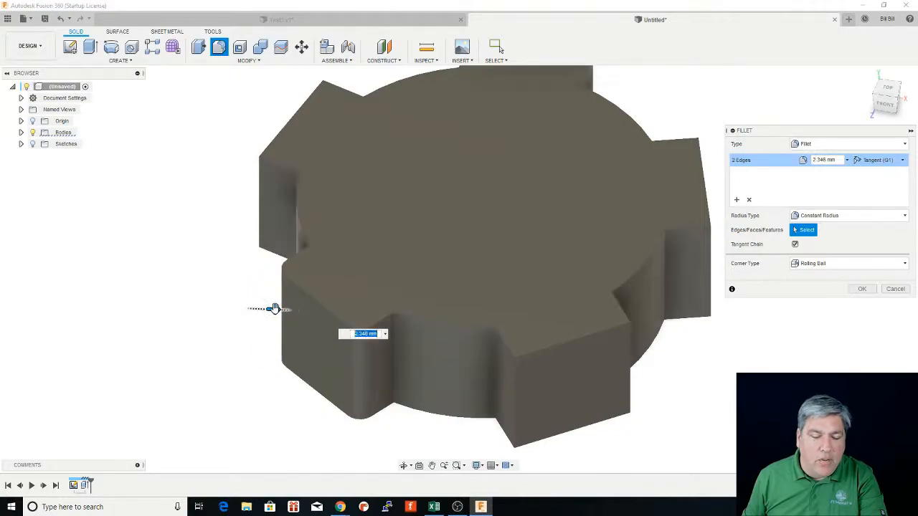
{"action": "left_click", "coordinate": [513, 405]}
{"action": "left_click", "coordinate": [630, 374]}
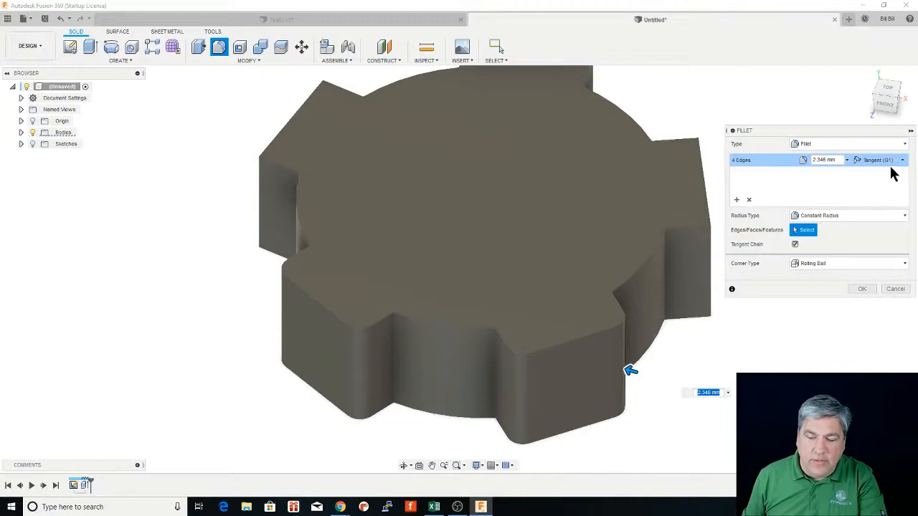
{"action": "left_click", "coordinate": [894, 289]}
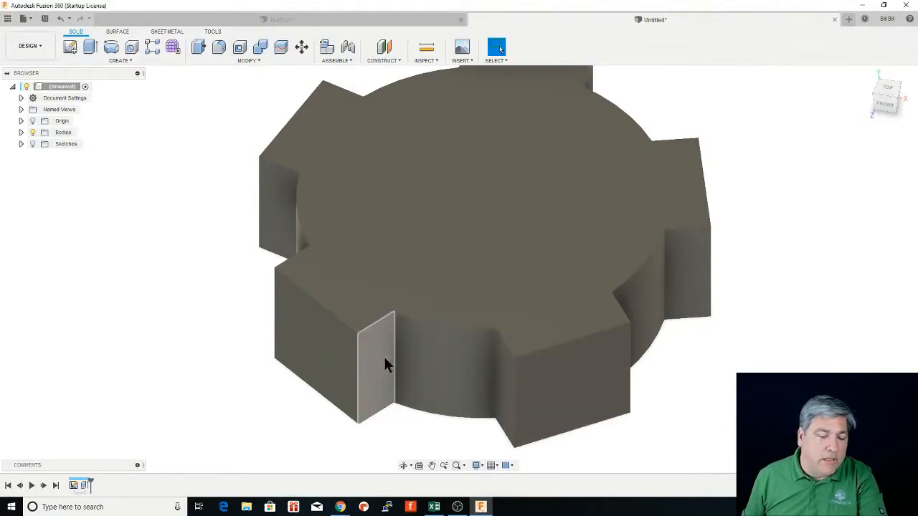
Step: Start a fillet of about 9.2 mm on the two inner vertical edges of the front recess between two arms
{"action": "left_click", "coordinate": [219, 48]}
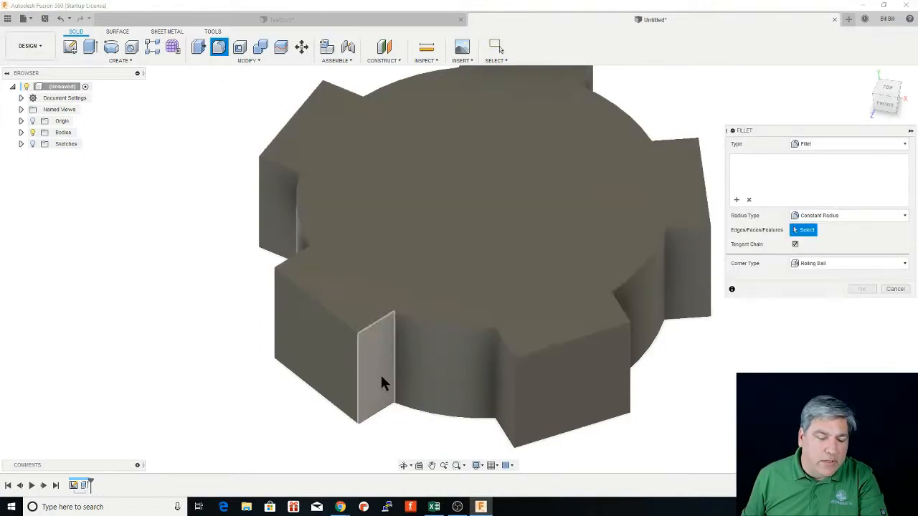
{"action": "left_click", "coordinate": [395, 365]}
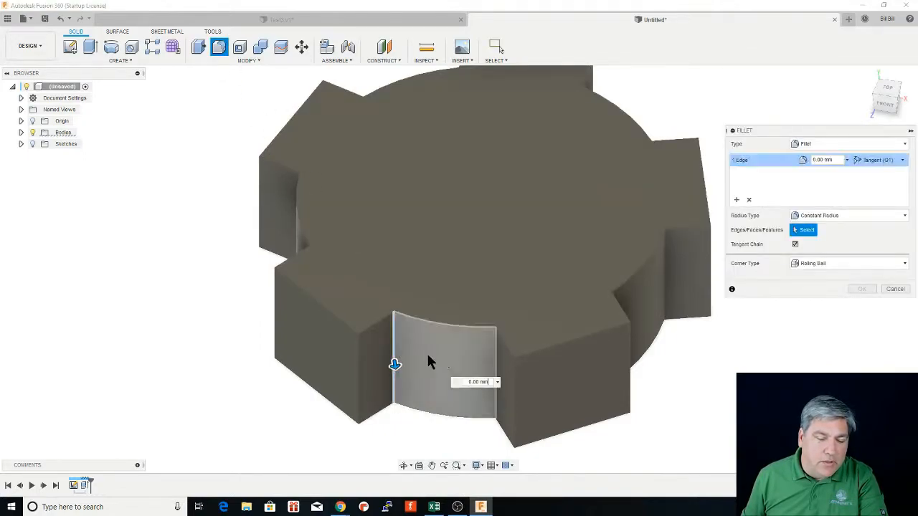
{"action": "left_click", "coordinate": [494, 368]}
{"action": "left_click_drag", "start_coordinate": [489, 369], "coordinate": [482, 378]}
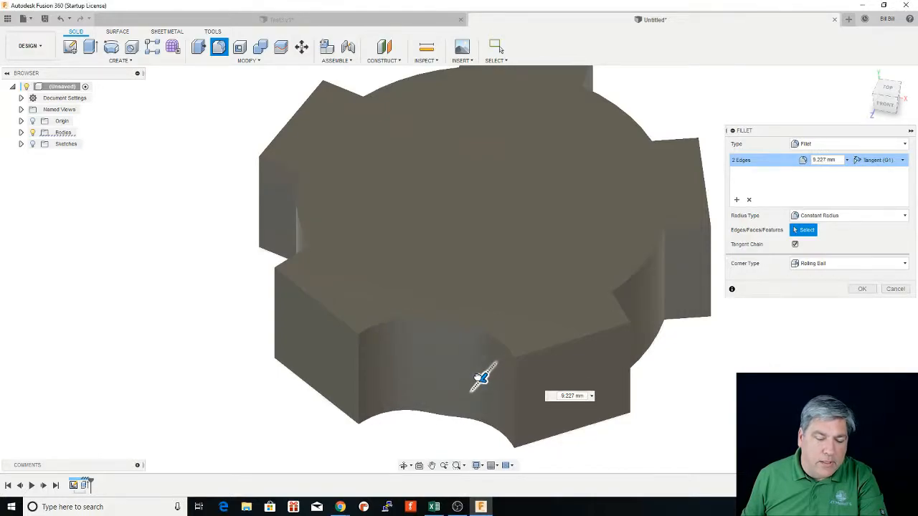
Step: Add the two outer corner edges beside the front recess to the fillet and reduce its radius to about 3.2 mm
{"action": "middle_click_drag", "start_coordinate": [436, 352], "coordinate": [604, 335], "text": "shift"}
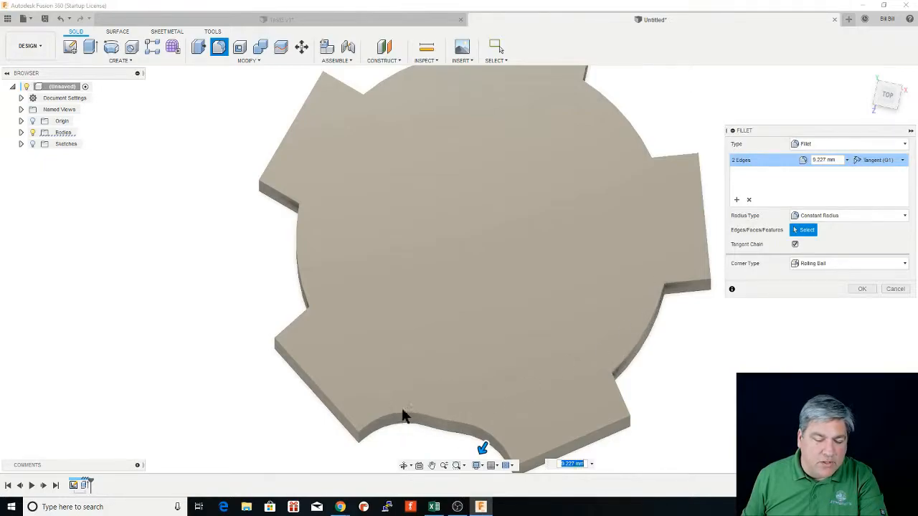
{"action": "middle_click_drag", "start_coordinate": [426, 400], "coordinate": [400, 371]}
{"action": "left_click", "coordinate": [373, 374]}
{"action": "left_click", "coordinate": [513, 439]}
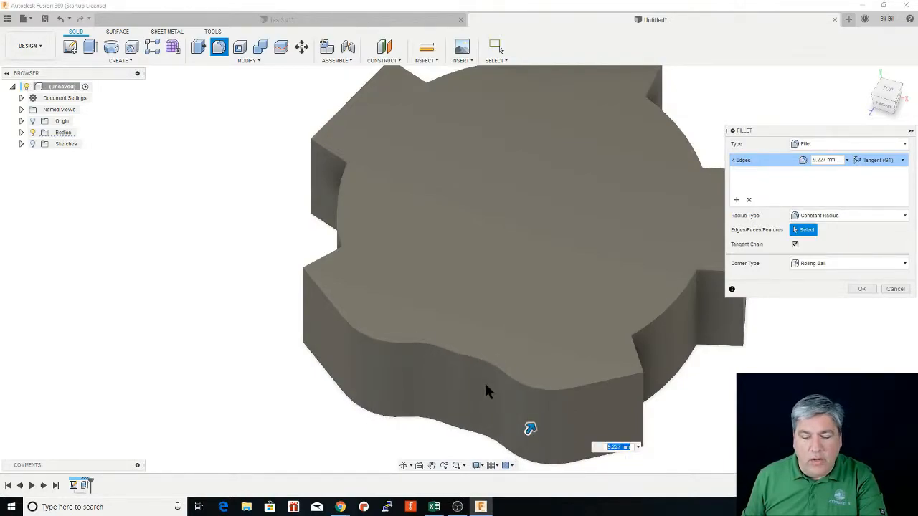
{"action": "middle_click_drag", "start_coordinate": [486, 383], "coordinate": [485, 398], "text": "shift"}
{"action": "left_click_drag", "start_coordinate": [527, 457], "coordinate": [500, 457]}
{"action": "middle_click_drag", "start_coordinate": [505, 406], "coordinate": [490, 312]}
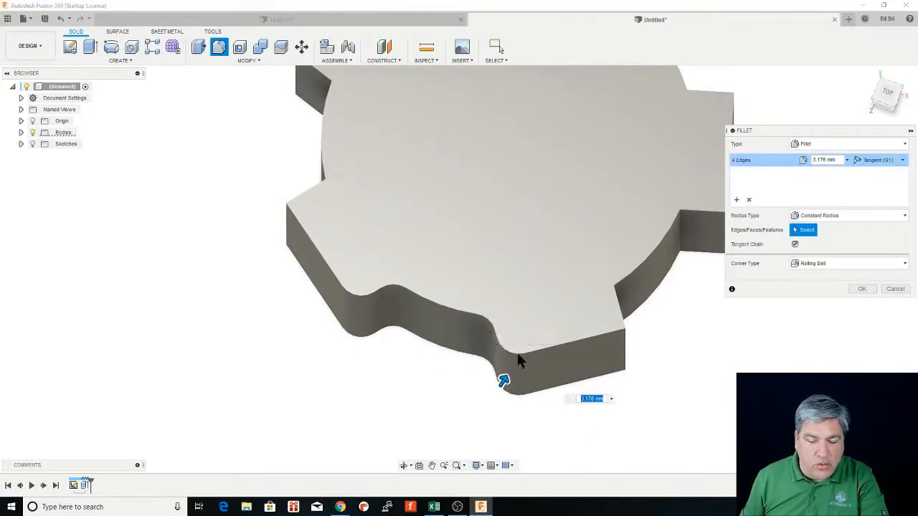
Step: Add the four vertical edges of the second recess, counterclockwise from the front one, to the fillet selection
{"action": "middle_click_drag", "start_coordinate": [457, 351], "coordinate": [458, 338]}
{"action": "mouse_move", "coordinate": [506, 368]}
{"action": "middle_mouse_down", "text": "shift"}
{"action": "mouse_move", "coordinate": [508, 322]}
{"action": "mouse_move", "coordinate": [480, 363]}
{"action": "mouse_move", "coordinate": [496, 365]}
{"action": "middle_mouse_up", "text": "shift"}
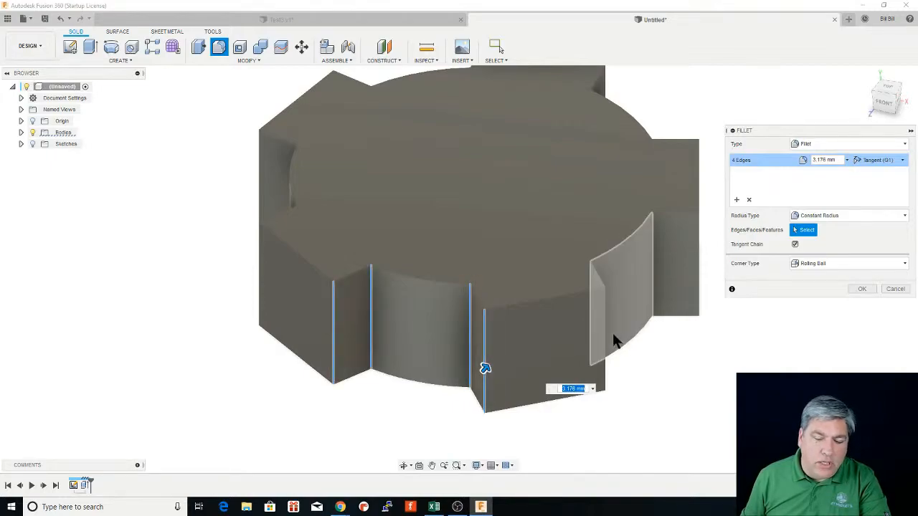
{"action": "left_click", "coordinate": [604, 335]}
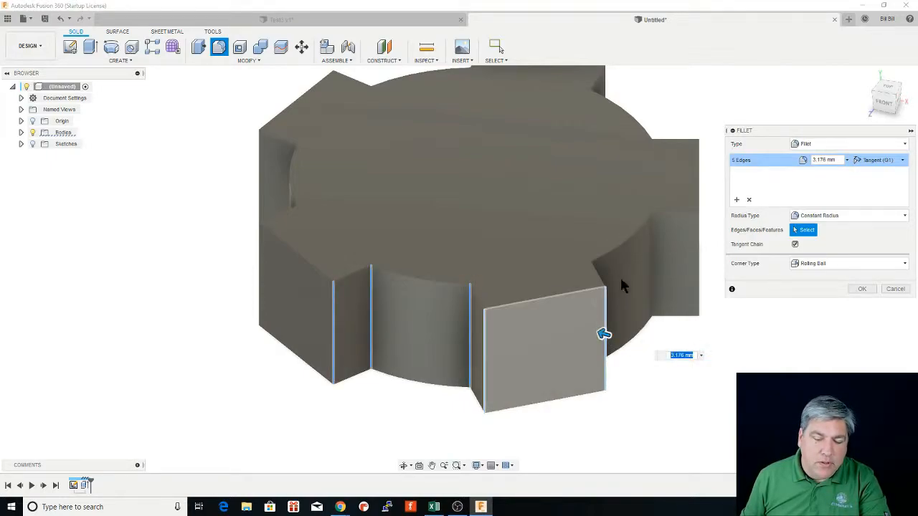
{"action": "left_click", "coordinate": [698, 261]}
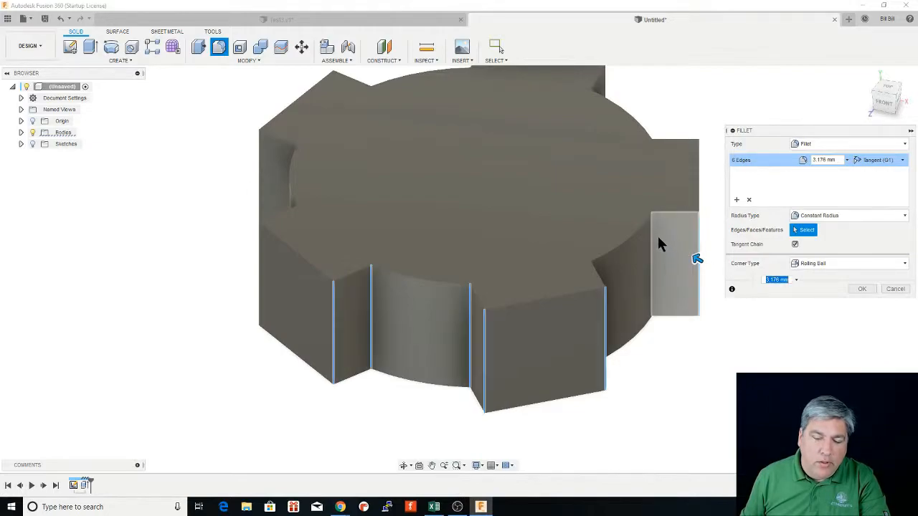
{"action": "middle_click_drag", "start_coordinate": [651, 273], "coordinate": [516, 278], "text": "shift"}
{"action": "left_click", "coordinate": [455, 305]}
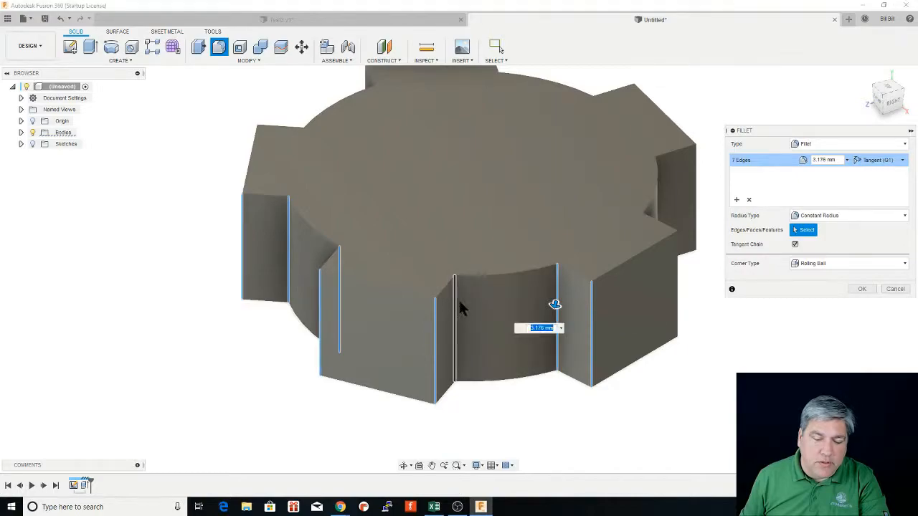
Step: Add the inner and outer vertical edges of the third recess between the arms to the fillet
{"action": "left_click", "coordinate": [676, 281]}
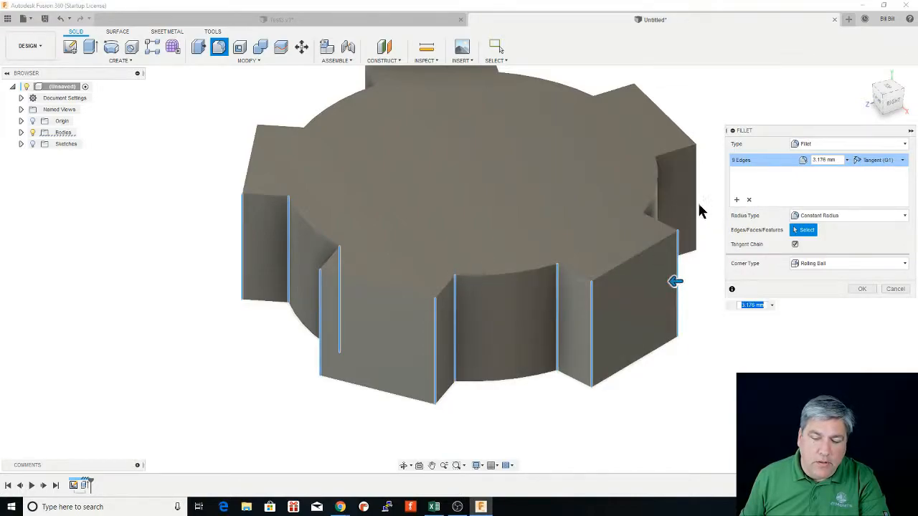
{"action": "left_click", "coordinate": [670, 180]}
{"action": "middle_click_drag", "start_coordinate": [717, 308], "coordinate": [641, 322], "text": "shift"}
{"action": "left_click", "coordinate": [436, 322]}
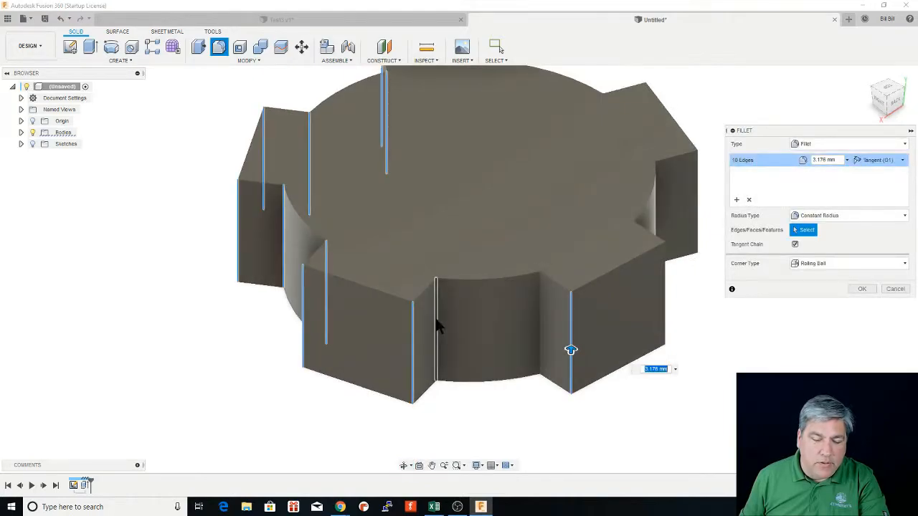
{"action": "left_click", "coordinate": [542, 313]}
Step: Include the four vertical edges of the fourth recess, at the back of the body, in the fillet
{"action": "middle_click_drag", "start_coordinate": [629, 322], "coordinate": [501, 322], "text": "shift"}
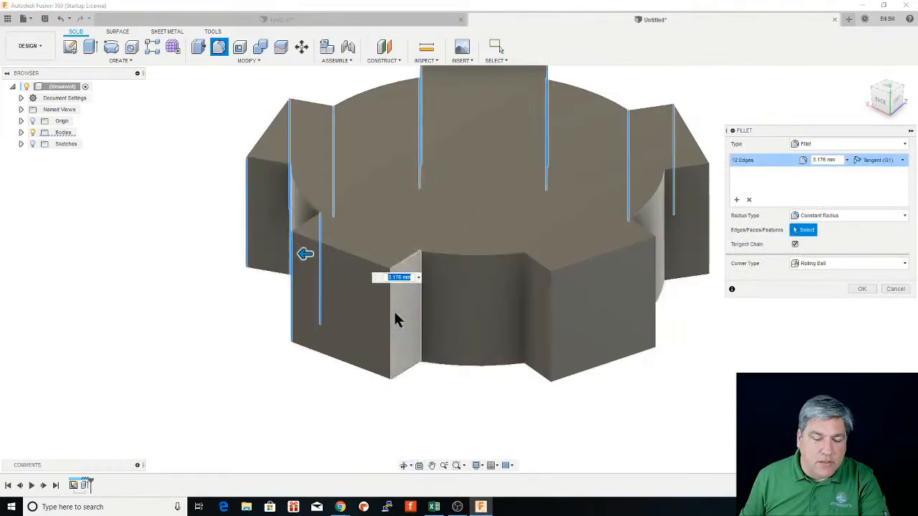
{"action": "left_click", "coordinate": [392, 313]}
{"action": "left_click", "coordinate": [421, 308]}
{"action": "left_click", "coordinate": [524, 298]}
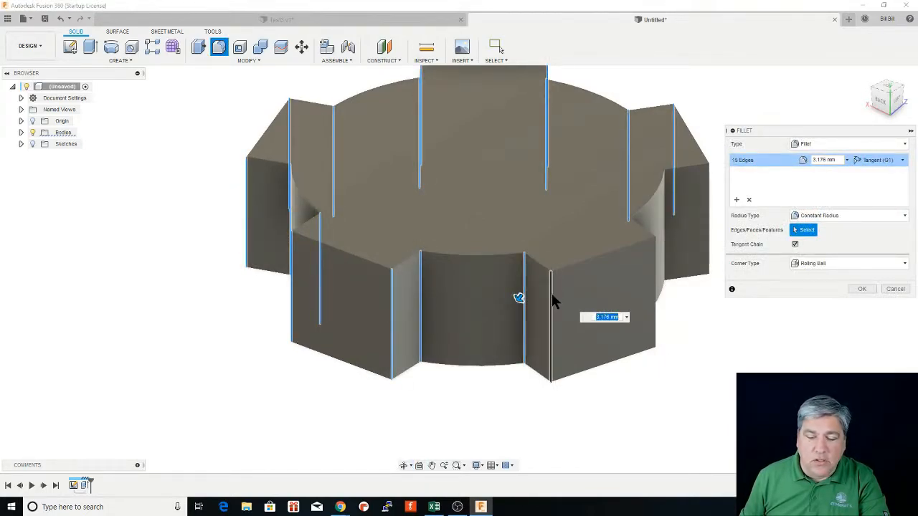
{"action": "left_click", "coordinate": [551, 300]}
Step: Select the remaining vertical edges around the fifth recess and apply the 3.176 mm fillet to all 20 edges
{"action": "left_click", "coordinate": [654, 292]}
{"action": "middle_click_drag", "start_coordinate": [679, 308], "coordinate": [622, 308], "text": "shift"}
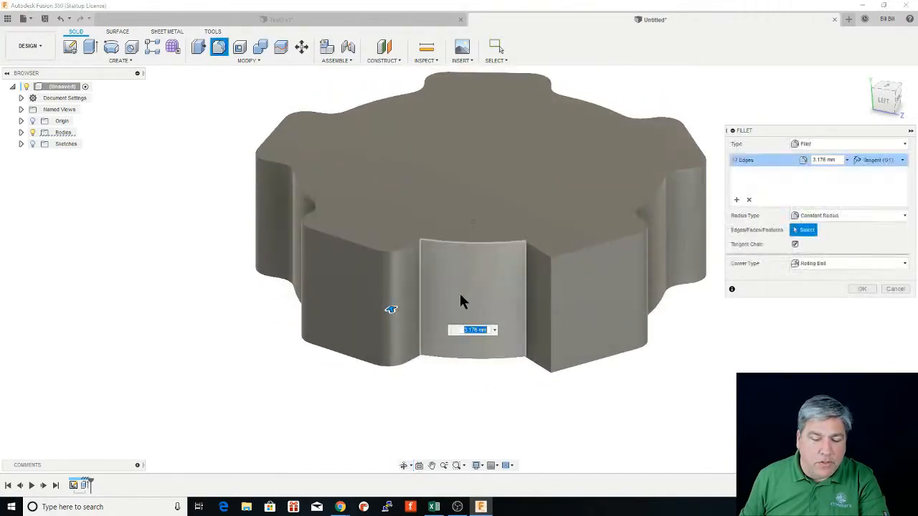
{"action": "left_click", "coordinate": [421, 287]}
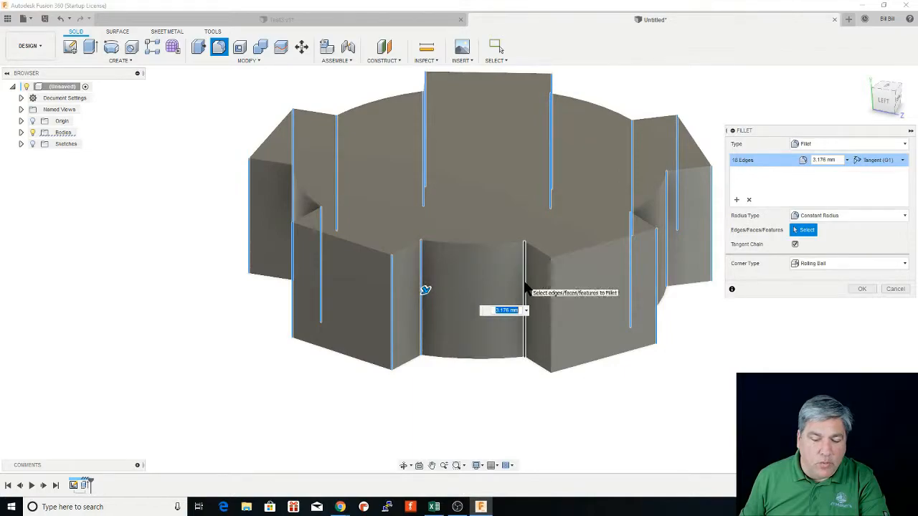
{"action": "left_click", "coordinate": [524, 288]}
{"action": "left_click", "coordinate": [550, 301]}
{"action": "scroll", "coordinate": [461, 250], "scroll_direction": "down", "scroll_amount": 3}
{"action": "middle_click_drag", "start_coordinate": [461, 251], "coordinate": [463, 279]}
{"action": "mouse_move", "coordinate": [551, 334]}
{"action": "middle_mouse_down", "text": "shift"}
{"action": "mouse_move", "coordinate": [571, 401]}
{"action": "mouse_move", "coordinate": [547, 397]}
{"action": "middle_mouse_up", "text": "shift"}
{"action": "middle_click_drag", "start_coordinate": [461, 303], "coordinate": [451, 287], "text": "shift"}
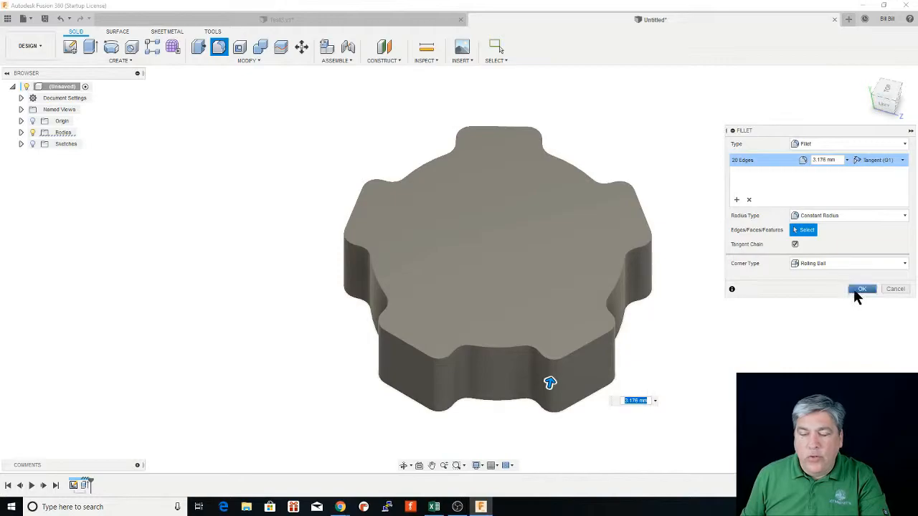
{"action": "left_click", "coordinate": [857, 291]}
Step: Show the sketches and slide the original square's center point outward and back to test the filleted body
{"action": "left_click", "coordinate": [32, 144]}
{"action": "mouse_move", "coordinate": [304, 285]}
{"action": "middle_mouse_down", "text": "shift"}
{"action": "mouse_move", "coordinate": [307, 294]}
{"action": "mouse_move", "coordinate": [319, 230]}
{"action": "mouse_move", "coordinate": [348, 283]}
{"action": "middle_mouse_up", "text": "shift"}
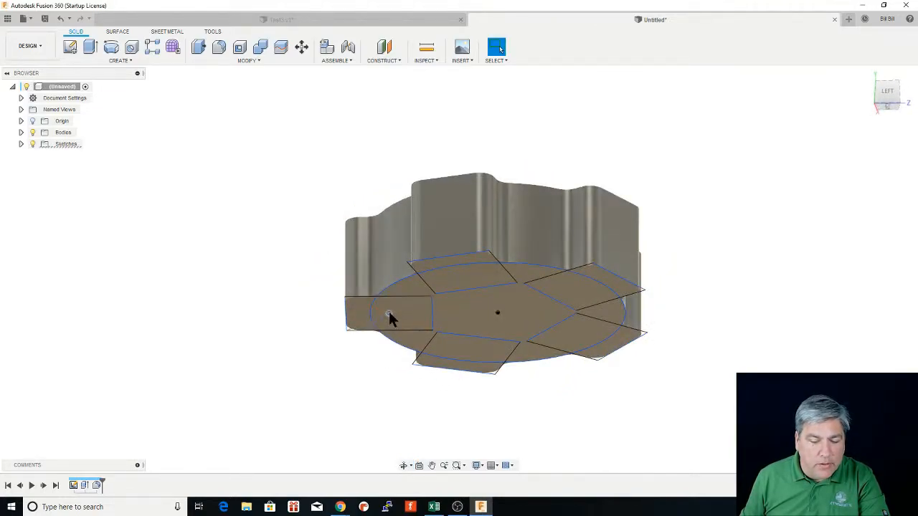
{"action": "left_click_drag", "start_coordinate": [389, 314], "coordinate": [377, 315]}
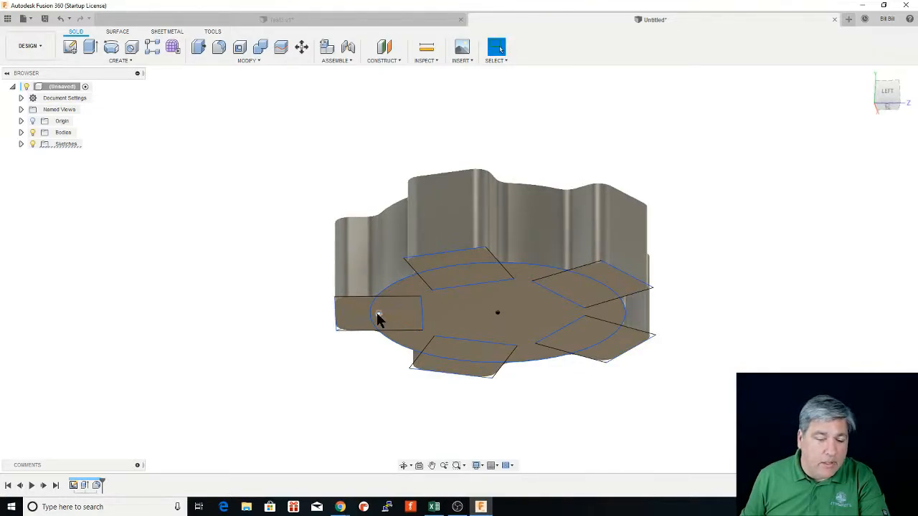
{"action": "mouse_move", "coordinate": [422, 240]}
{"action": "middle_mouse_down", "text": "shift"}
{"action": "mouse_move", "coordinate": [416, 294]}
{"action": "mouse_move", "coordinate": [428, 237]}
{"action": "middle_mouse_up", "text": "shift"}
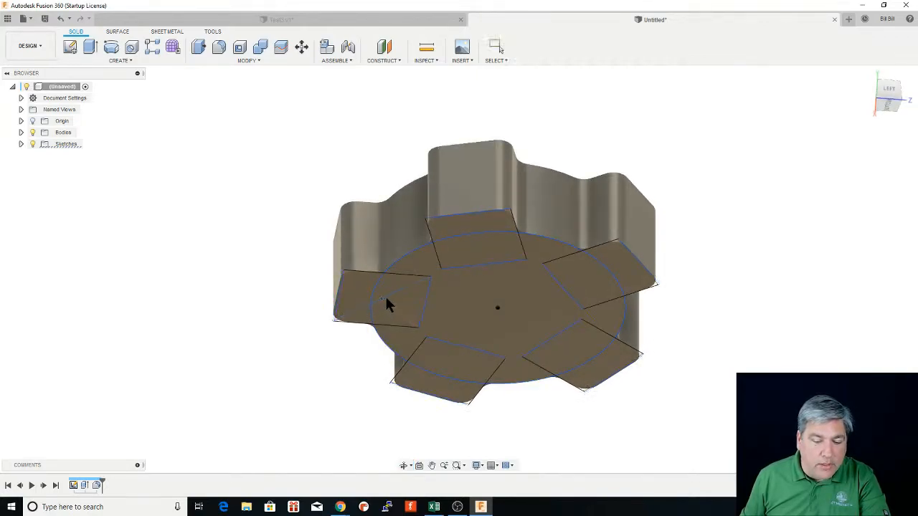
{"action": "middle_click_drag", "start_coordinate": [391, 301], "coordinate": [418, 306], "text": "shift"}
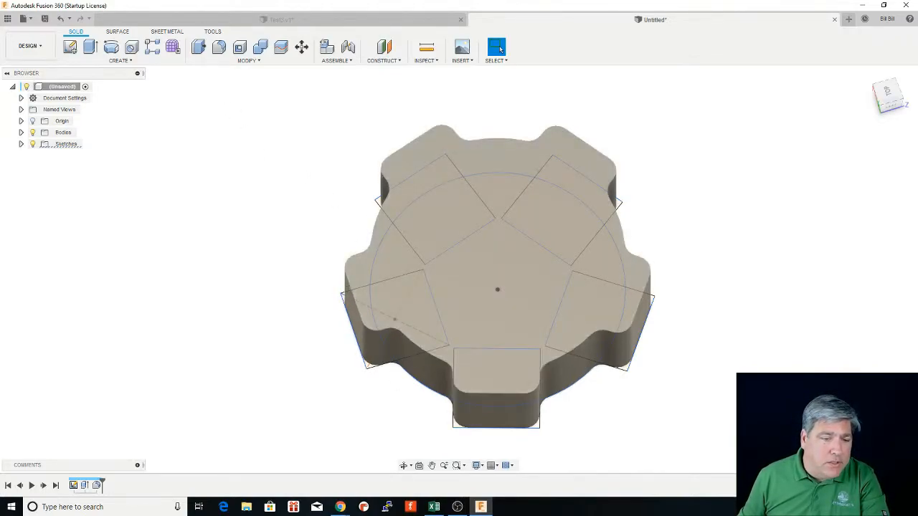
{"action": "key", "text": "alt+Tab"}
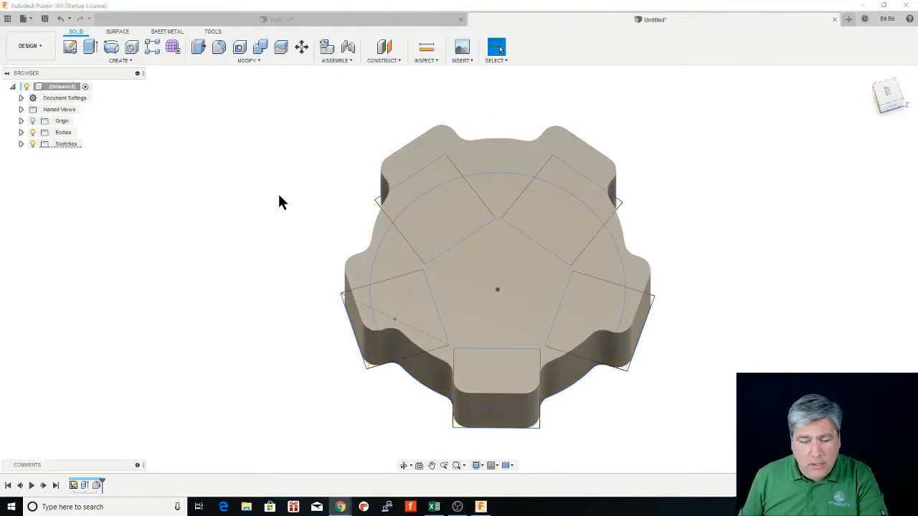
{"action": "left_click", "coordinate": [282, 194]}
{"action": "middle_click_drag", "start_coordinate": [309, 220], "coordinate": [299, 187], "text": "shift"}
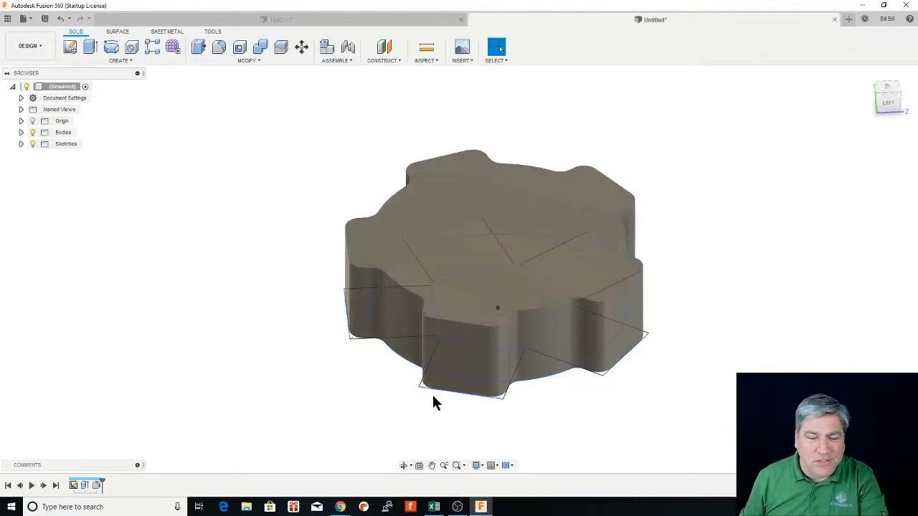
Step: Hide the sketches and shell the body inward from its top face with an inside thickness of 0.16 mm
{"action": "left_click", "coordinate": [32, 144]}
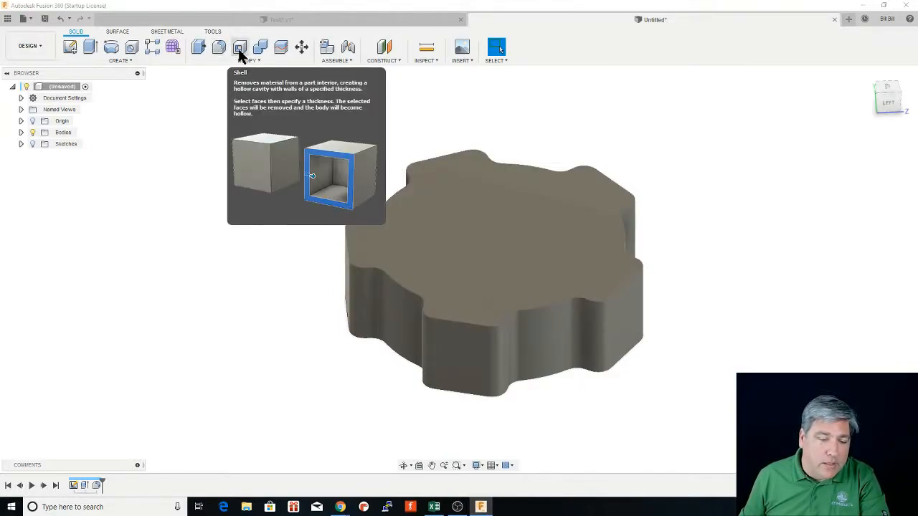
{"action": "left_click", "coordinate": [240, 51]}
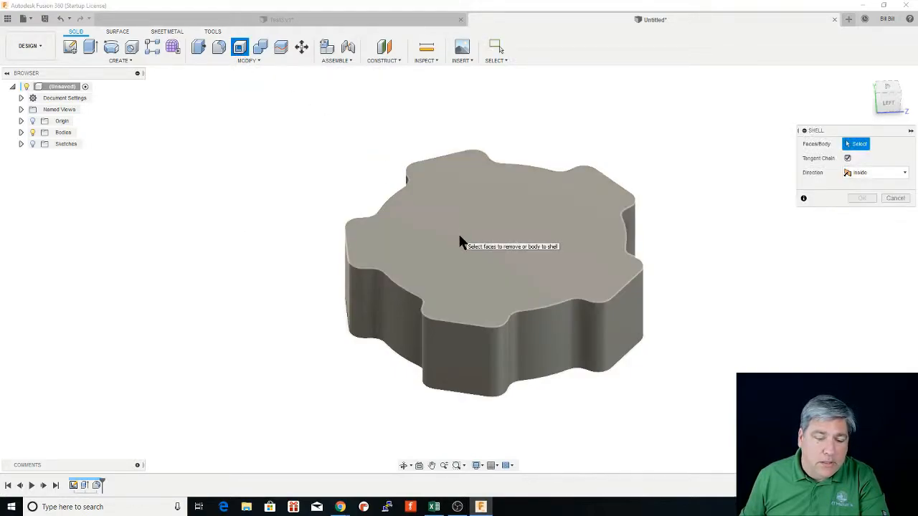
{"action": "left_click", "coordinate": [460, 238]}
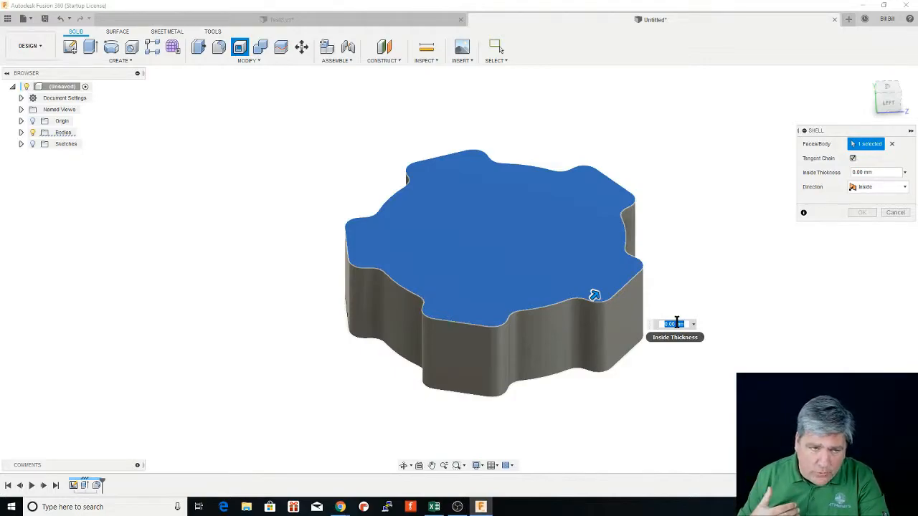
{"action": "type", "text": ".12"}
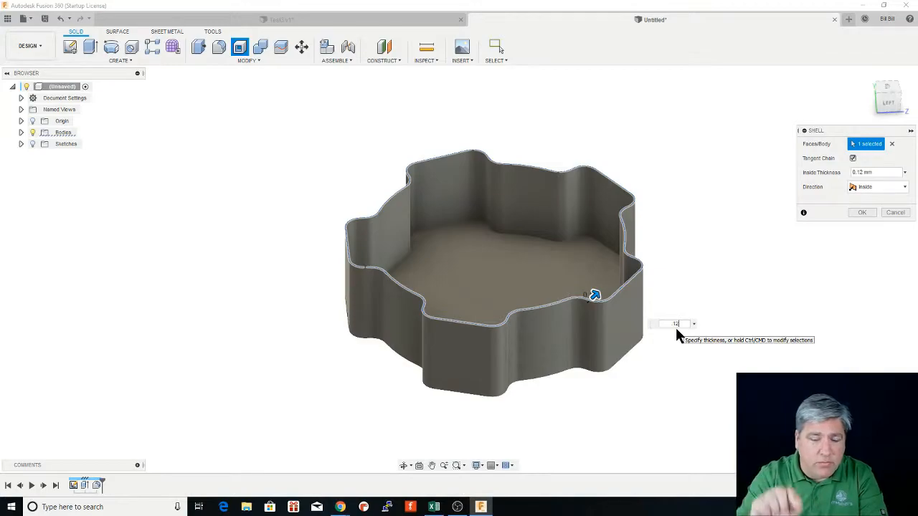
{"action": "type", "text": "6"}
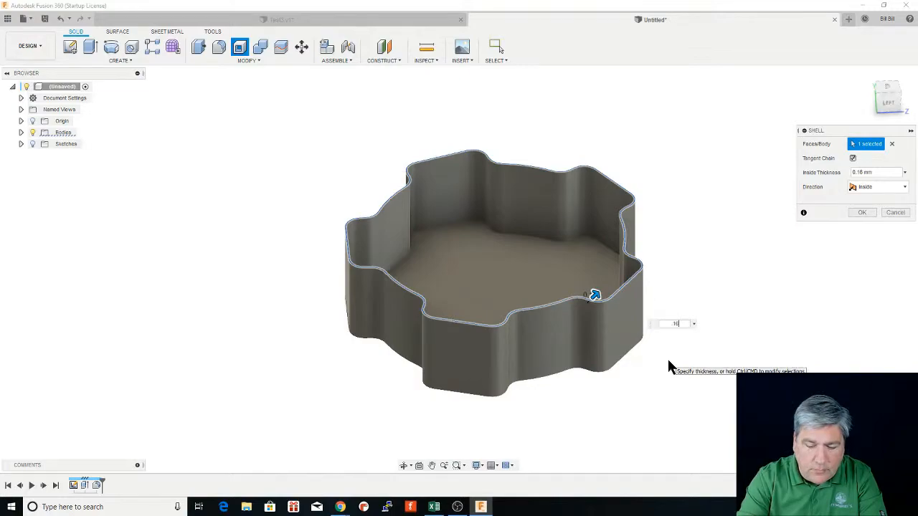
{"action": "key", "text": "Return"}
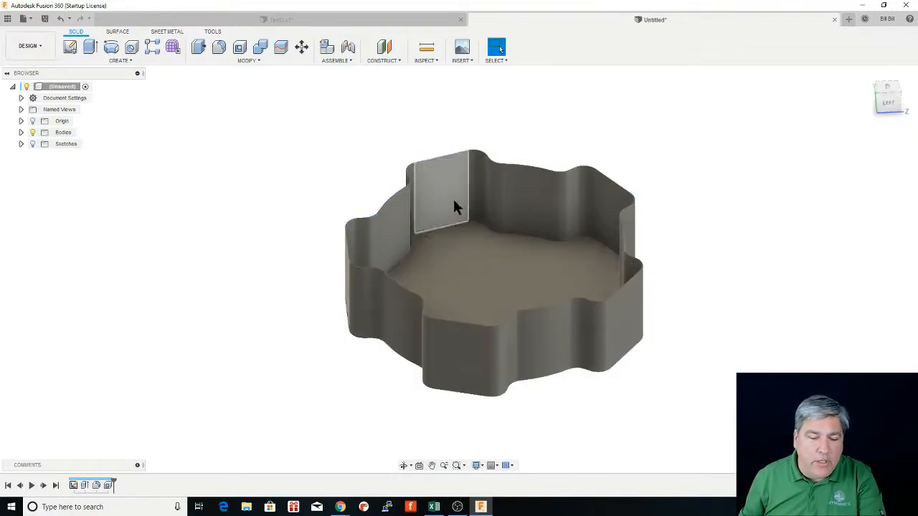
Step: Examine the thickness of the shelled wall up close along the rim of one arm
{"action": "middle_click_drag", "start_coordinate": [523, 309], "coordinate": [539, 355], "text": "shift"}
{"action": "scroll", "coordinate": [647, 314], "scroll_direction": "up", "scroll_amount": 2}
{"action": "scroll", "coordinate": [645, 315], "scroll_direction": "up", "scroll_amount": 4}
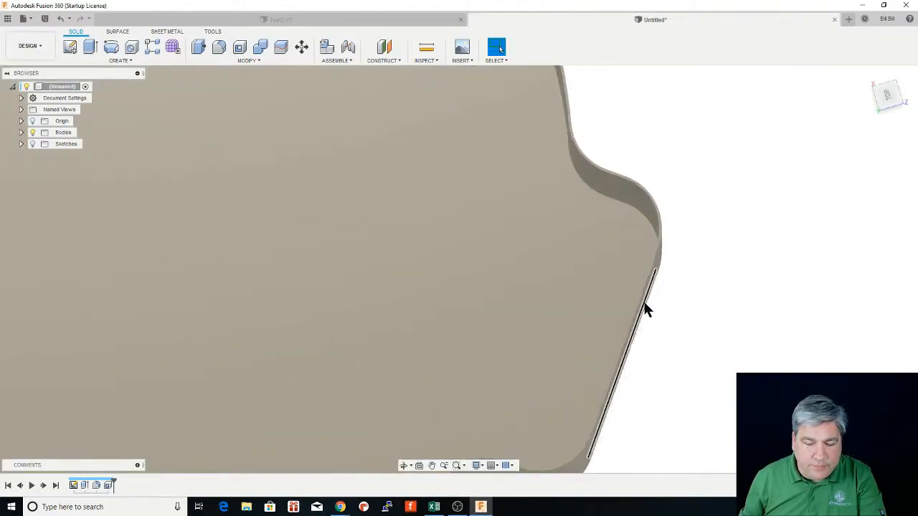
{"action": "middle_click_drag", "start_coordinate": [637, 303], "coordinate": [669, 262], "text": "shift"}
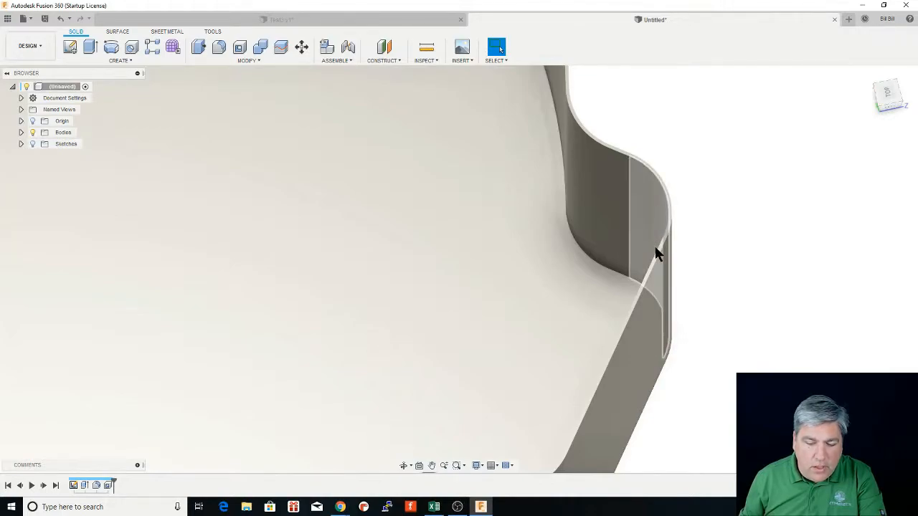
{"action": "scroll", "coordinate": [657, 251], "scroll_direction": "up", "scroll_amount": 5}
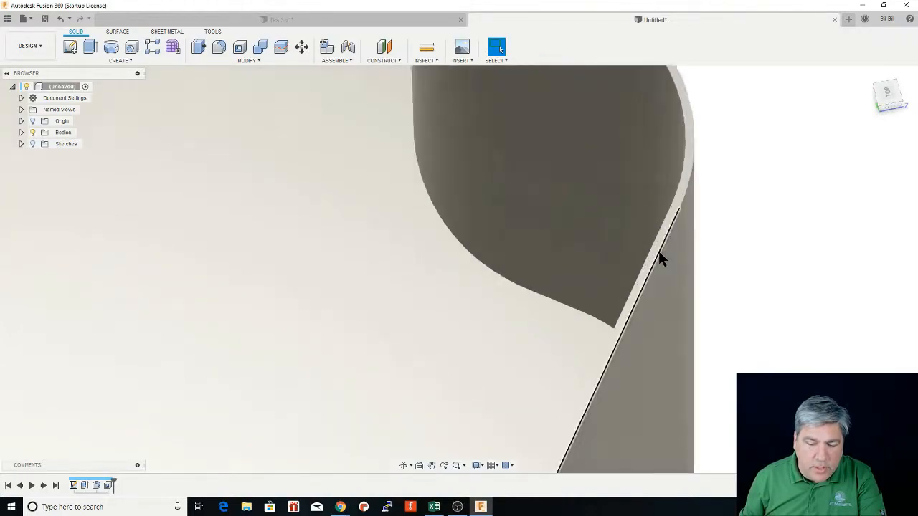
{"action": "scroll", "coordinate": [653, 255], "scroll_direction": "down", "scroll_amount": 6}
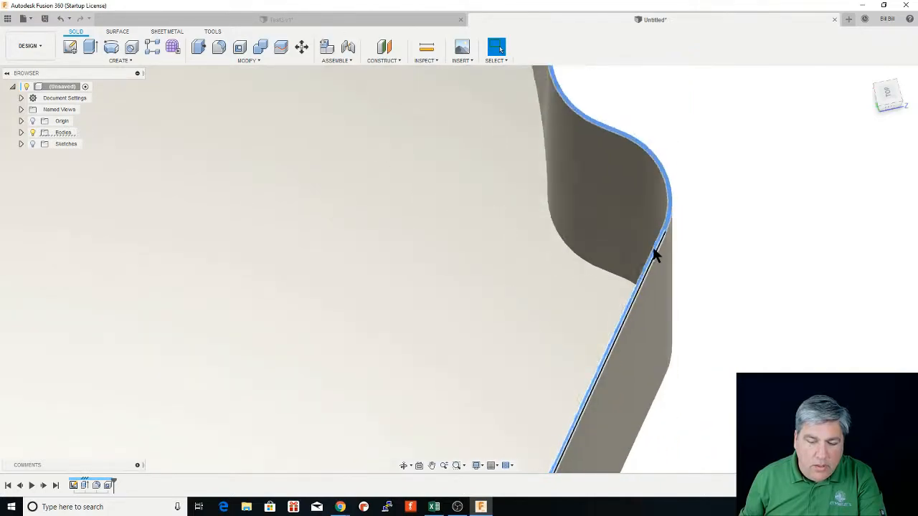
{"action": "scroll", "coordinate": [651, 259], "scroll_direction": "down", "scroll_amount": 3}
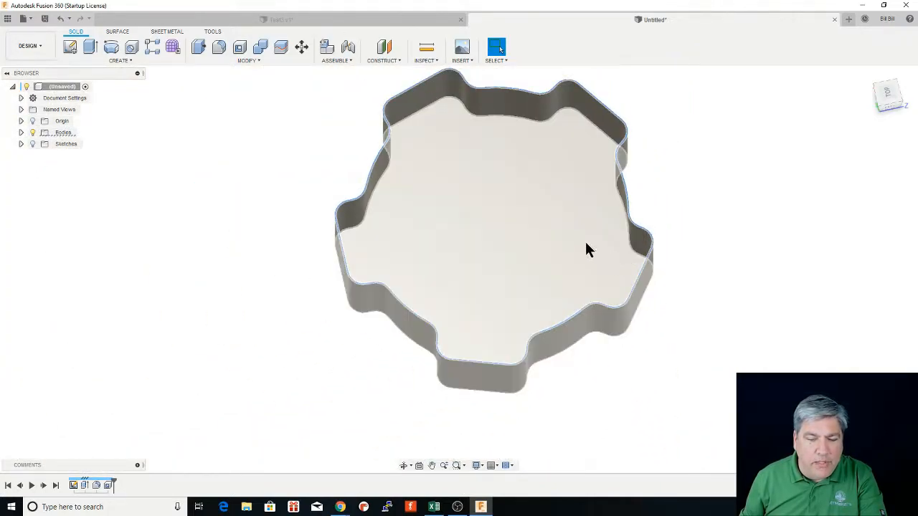
{"action": "mouse_move", "coordinate": [573, 255]}
{"action": "middle_mouse_down", "text": "shift"}
{"action": "mouse_move", "coordinate": [567, 240]}
{"action": "mouse_move", "coordinate": [572, 246]}
{"action": "middle_mouse_up", "text": "shift"}
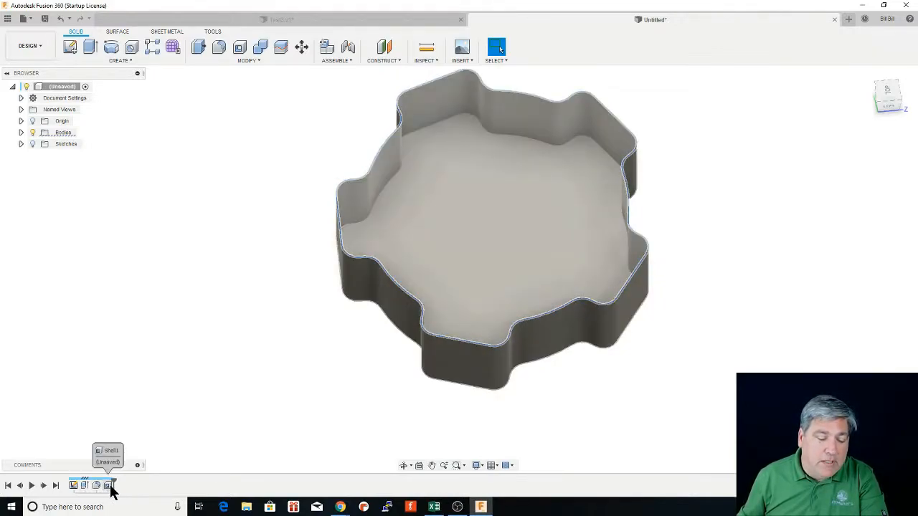
Step: Edit the shell feature's inside thickness, trying 2 mm before setting it to 1.6 mm
{"action": "double_click", "coordinate": [109, 486]}
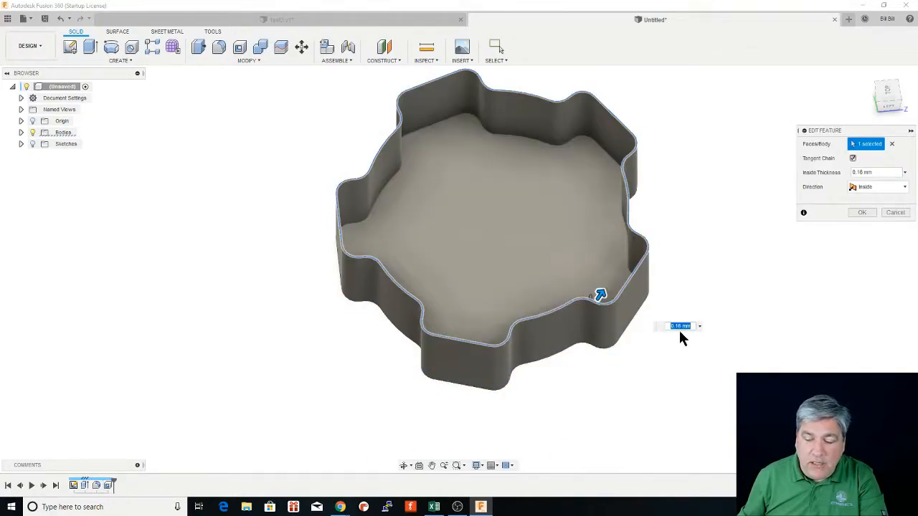
{"action": "type", "text": "2"}
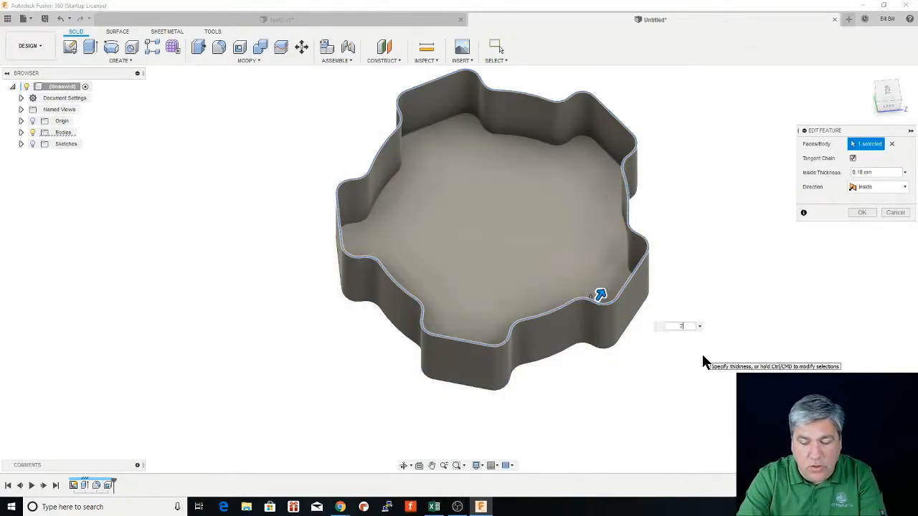
{"action": "key", "text": "Return"}
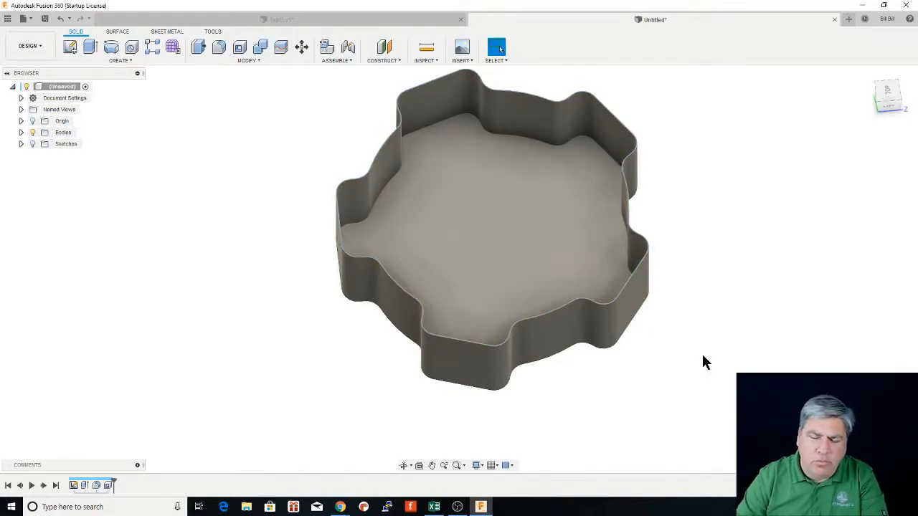
{"action": "double_click", "coordinate": [108, 485]}
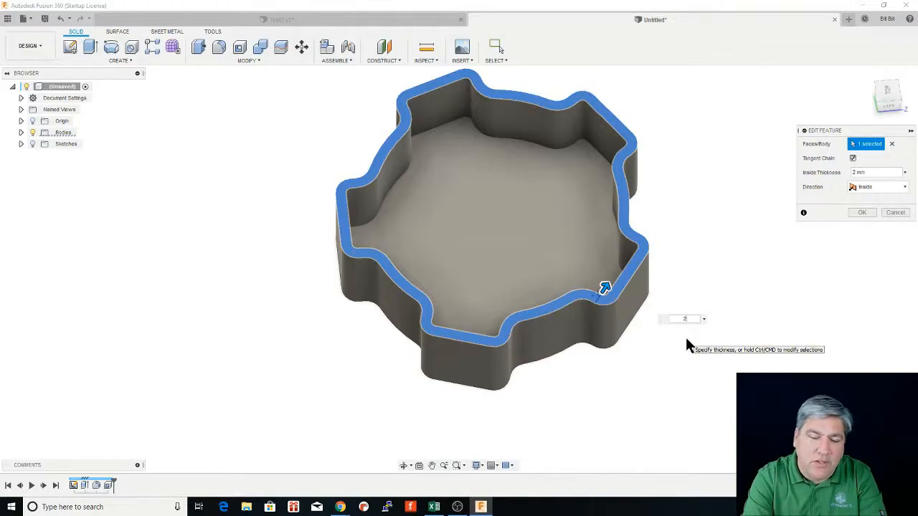
{"action": "type", "text": ".6"}
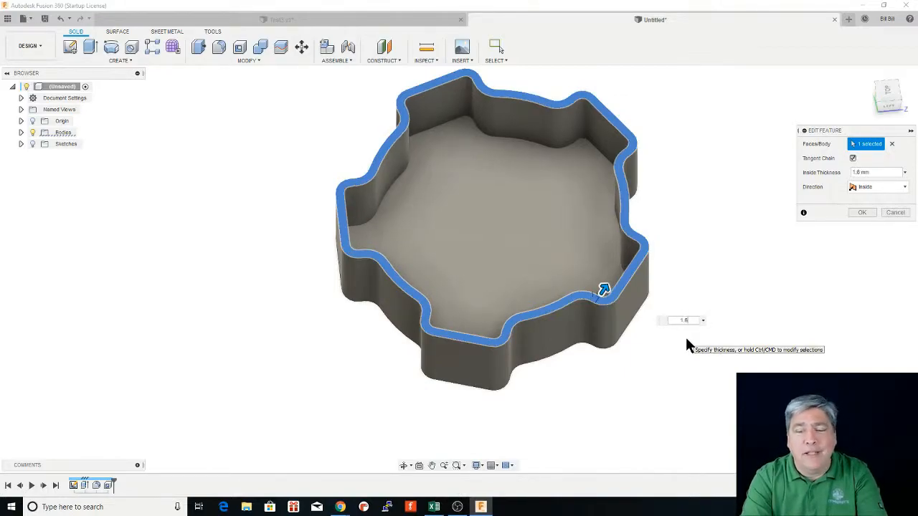
{"action": "key", "text": "Return"}
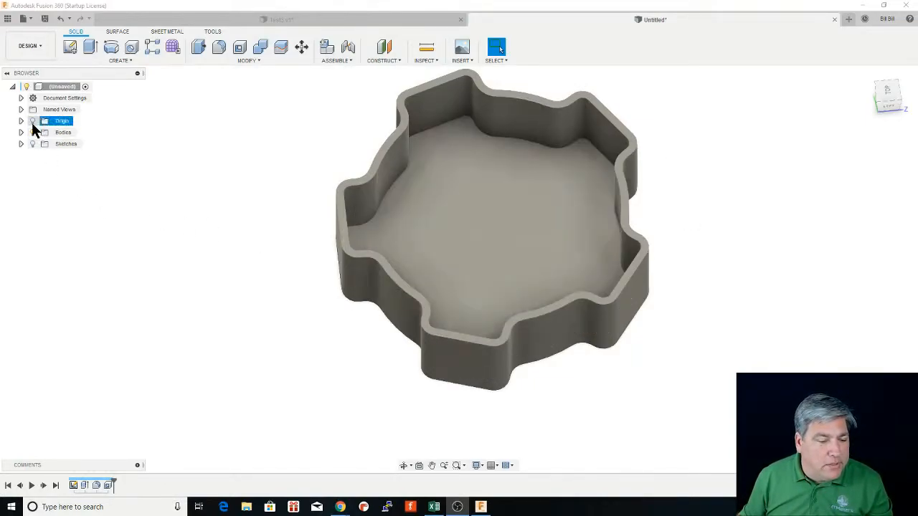
Step: Show the origin and the sketches over the shelled tray in a top view
{"action": "left_click", "coordinate": [33, 120]}
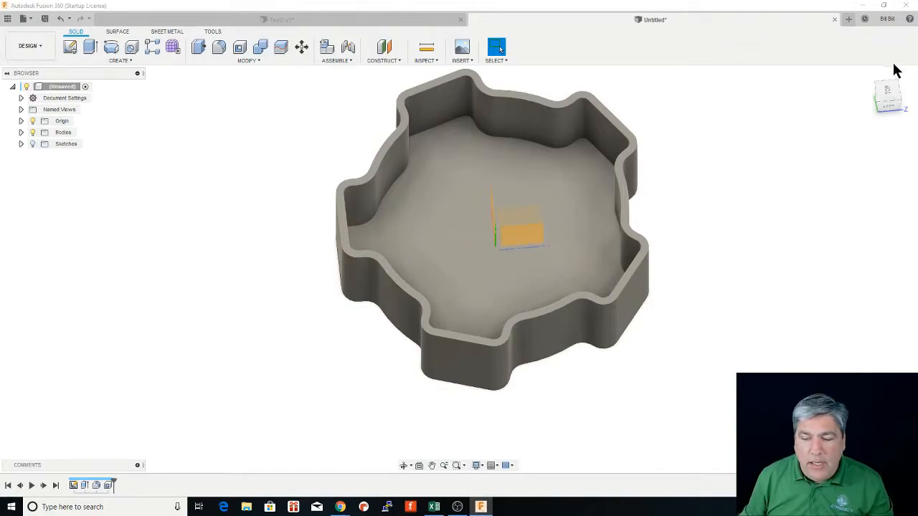
{"action": "left_click", "coordinate": [887, 92]}
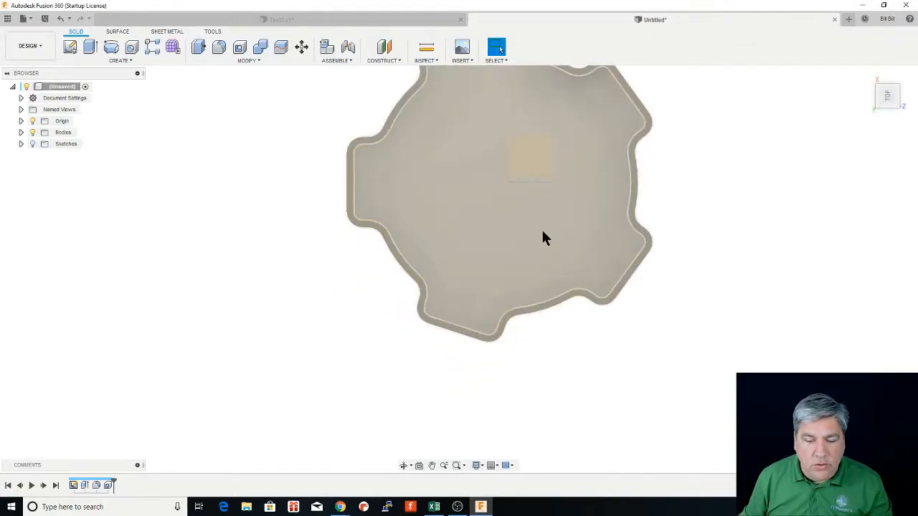
{"action": "middle_click_drag", "start_coordinate": [547, 172], "coordinate": [554, 217]}
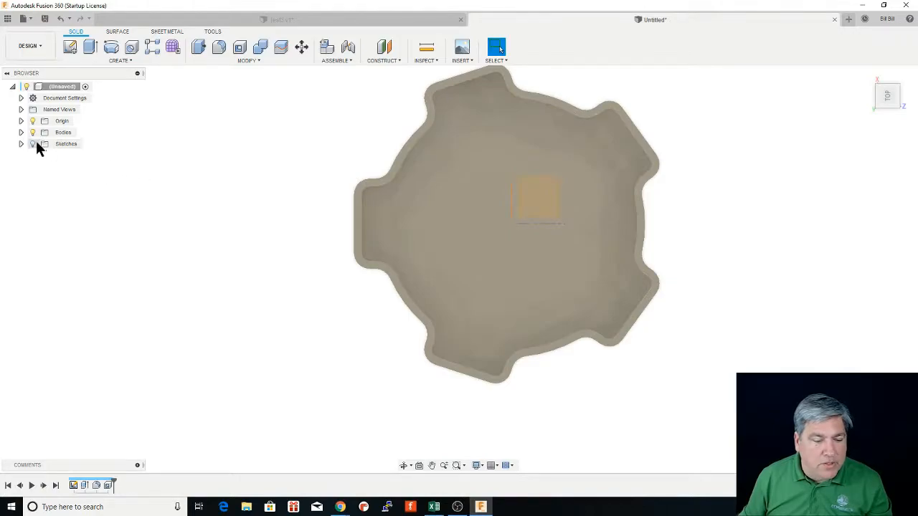
{"action": "left_click", "coordinate": [32, 143]}
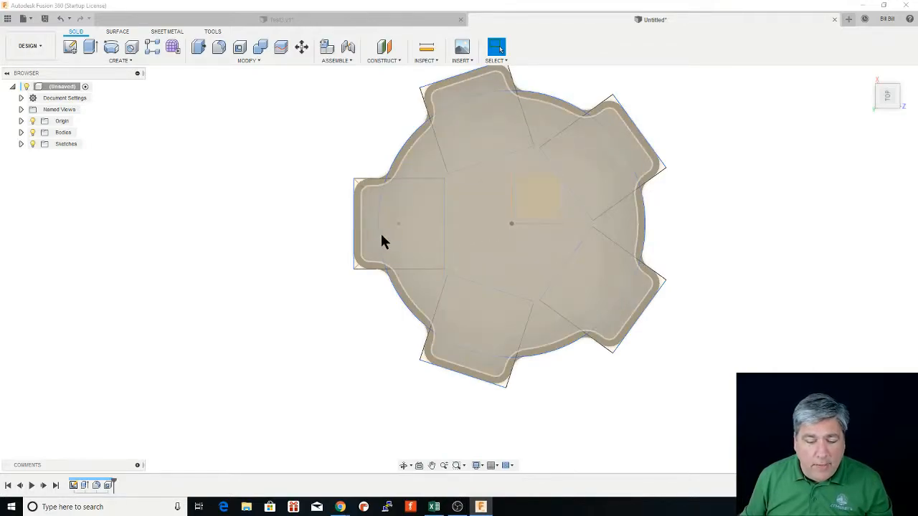
Step: Start a sketch on the flat outer end face of one arm and draw two diagonal lines joining its opposite corners
{"action": "middle_click_drag", "start_coordinate": [383, 235], "coordinate": [525, 186], "text": "shift"}
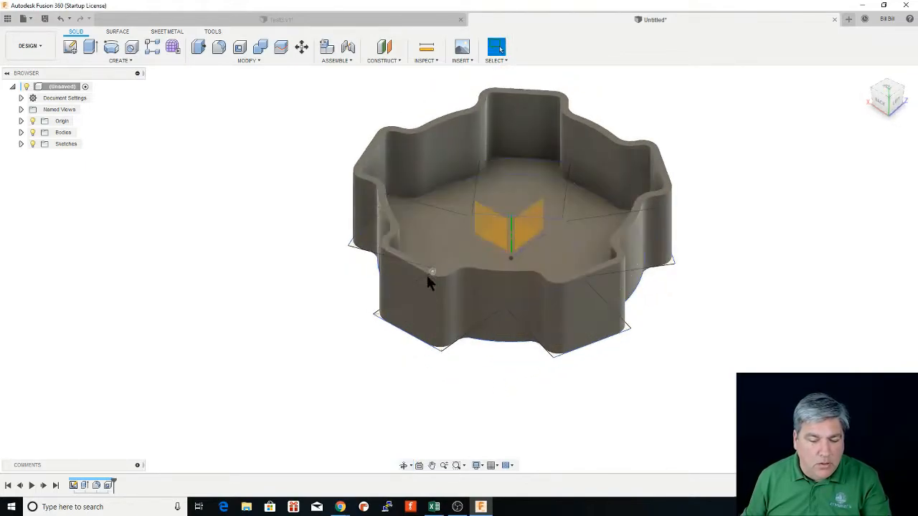
{"action": "left_click", "coordinate": [421, 314]}
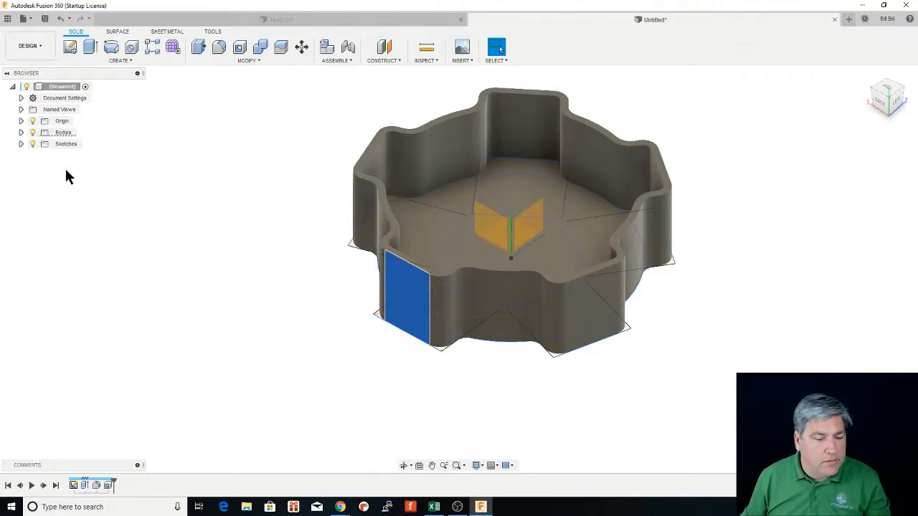
{"action": "left_click", "coordinate": [420, 465]}
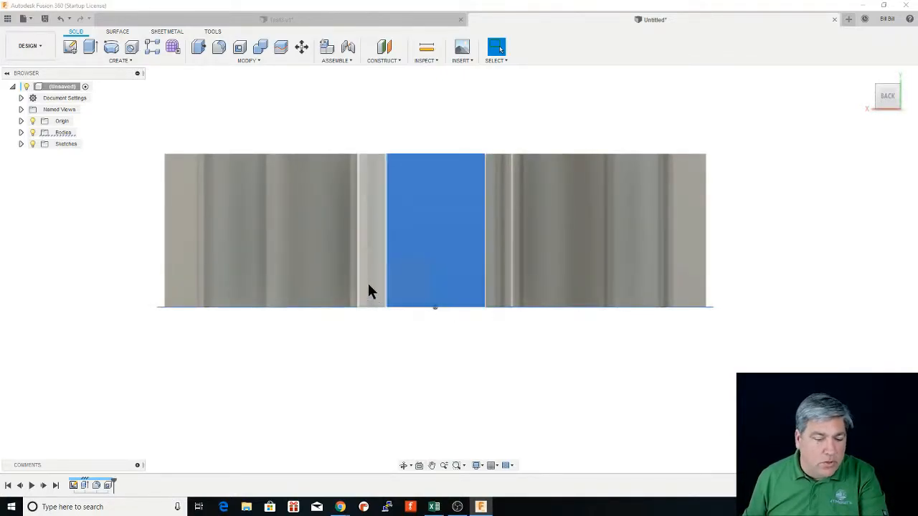
{"action": "left_click", "coordinate": [69, 46]}
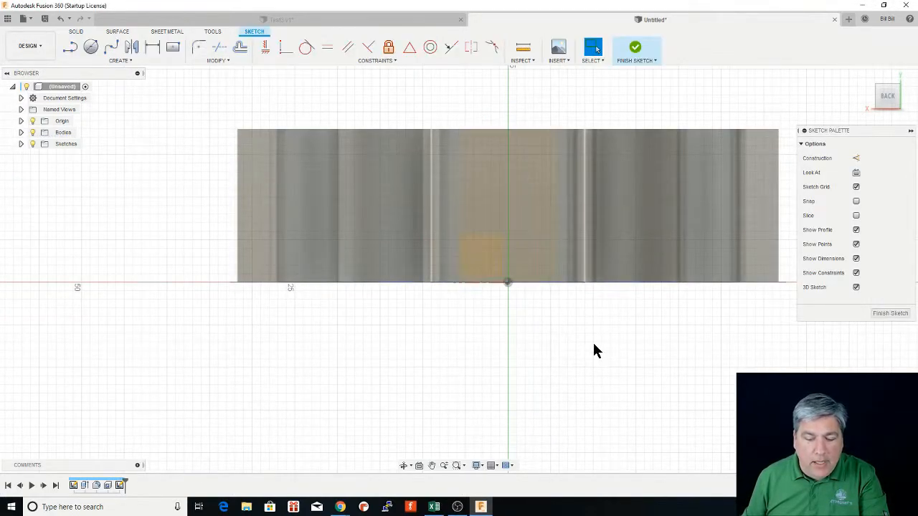
{"action": "key", "text": "l"}
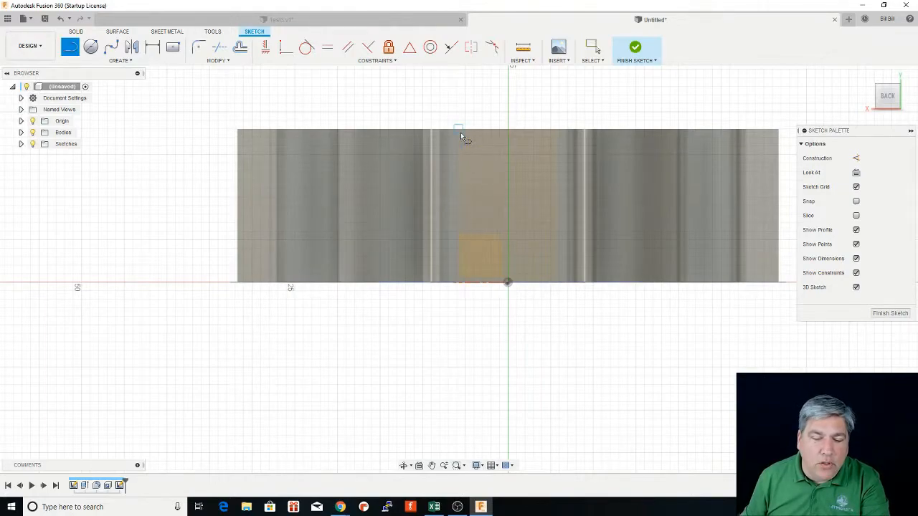
{"action": "left_click", "coordinate": [459, 131]}
{"action": "double_click", "coordinate": [557, 282]}
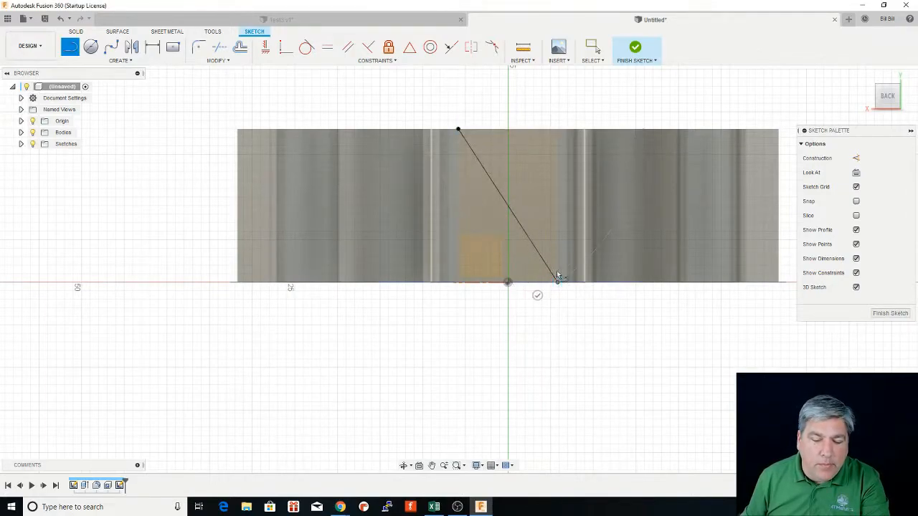
{"action": "left_click", "coordinate": [557, 130]}
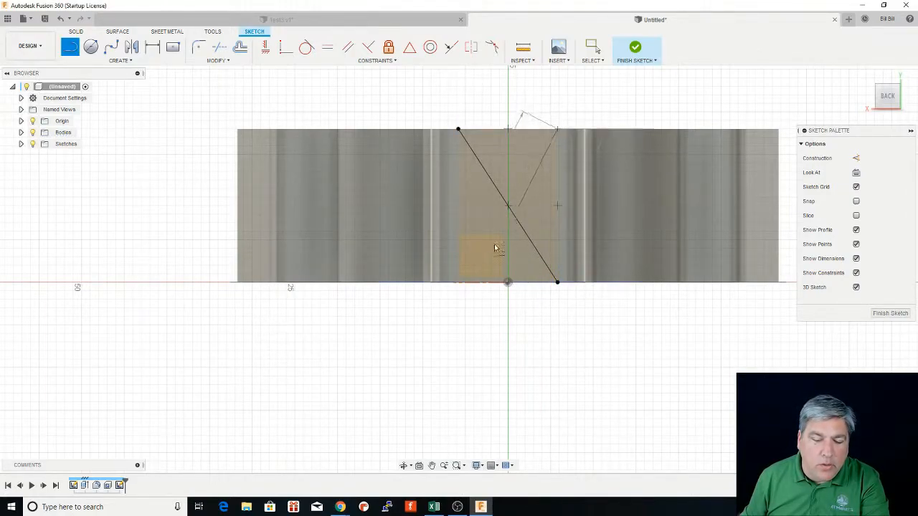
{"action": "double_click", "coordinate": [458, 282]}
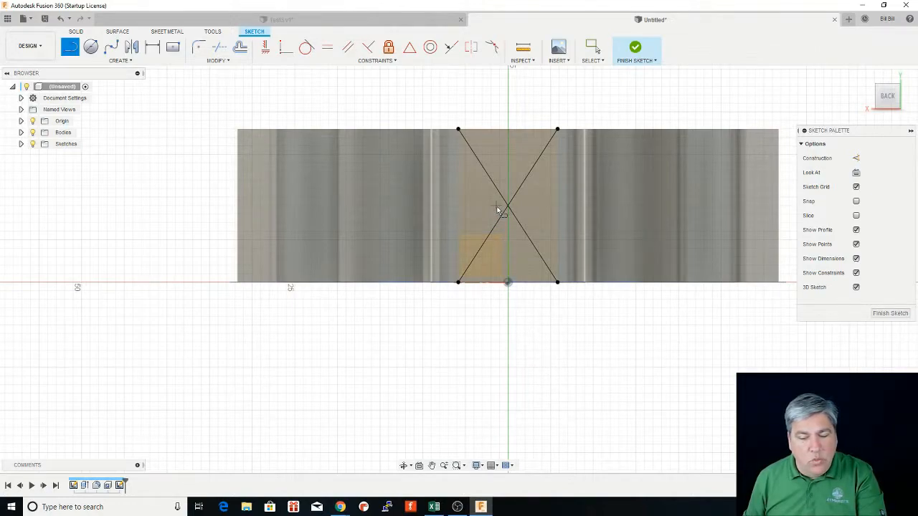
Step: Convert both diagonals on the arm's end face to construction lines
{"action": "key", "text": "Escape"}
{"action": "left_click", "coordinate": [500, 197]}
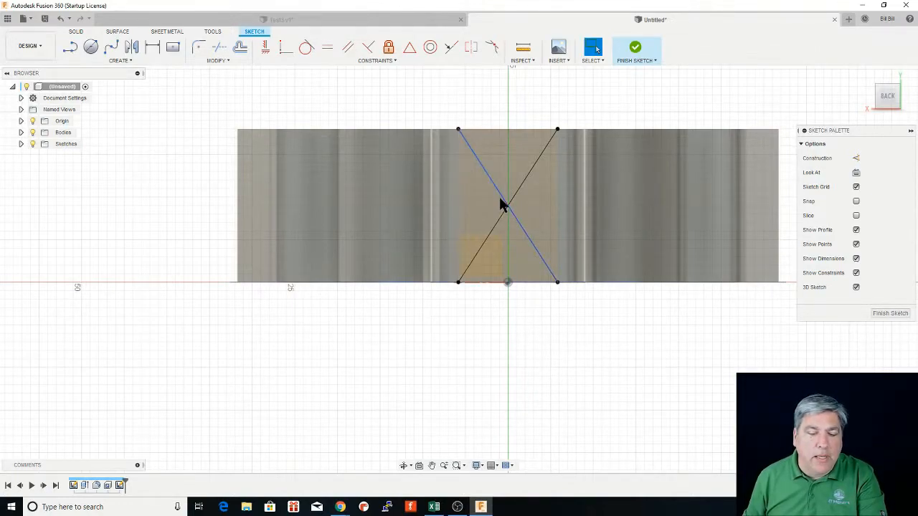
{"action": "left_click", "coordinate": [857, 159]}
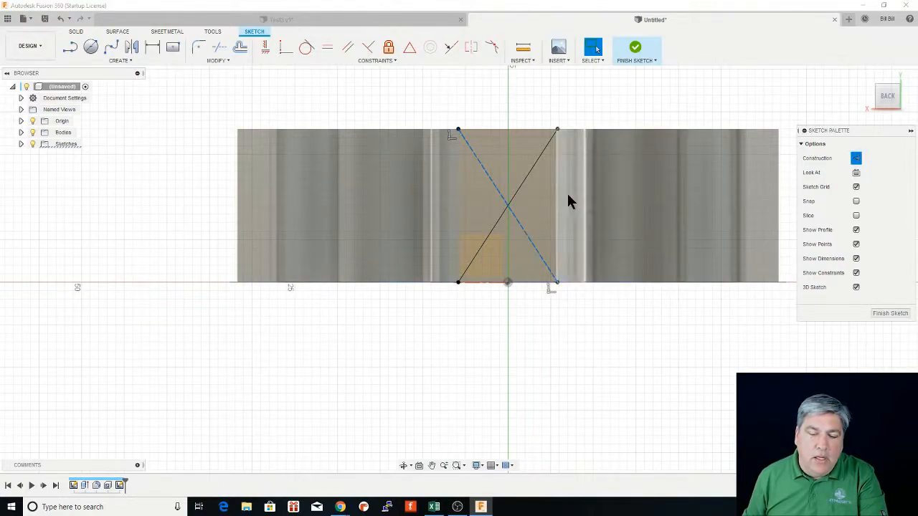
{"action": "left_click", "coordinate": [521, 188]}
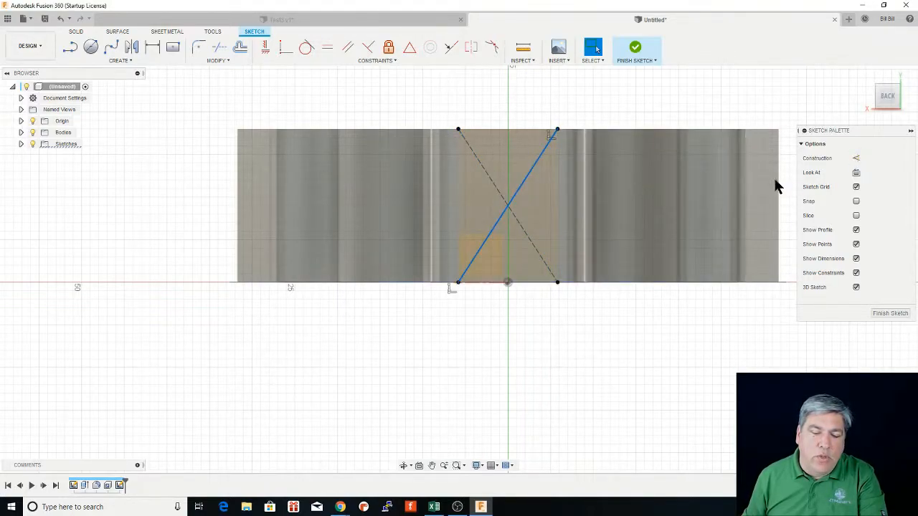
{"action": "key", "text": "x"}
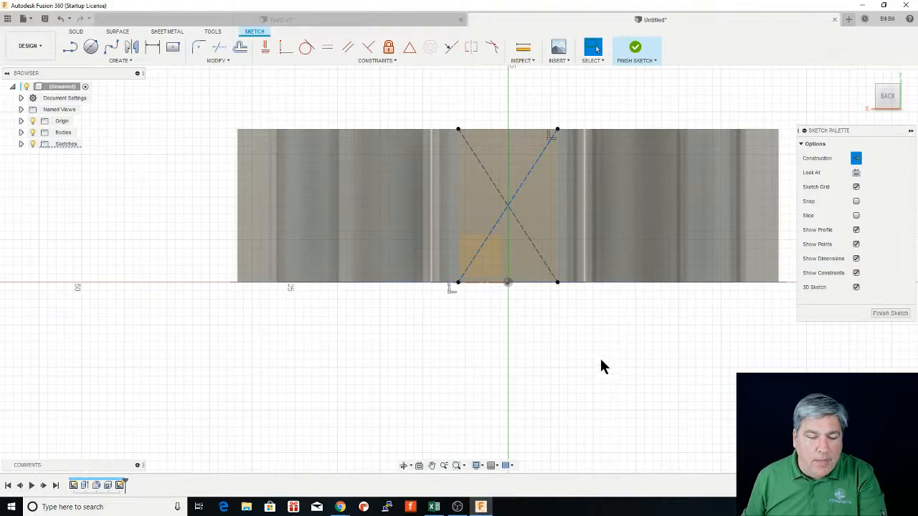
Step: Draw a 7 mm diameter circle centered where the two diagonals cross and finish the sketch
{"action": "left_click", "coordinate": [91, 49]}
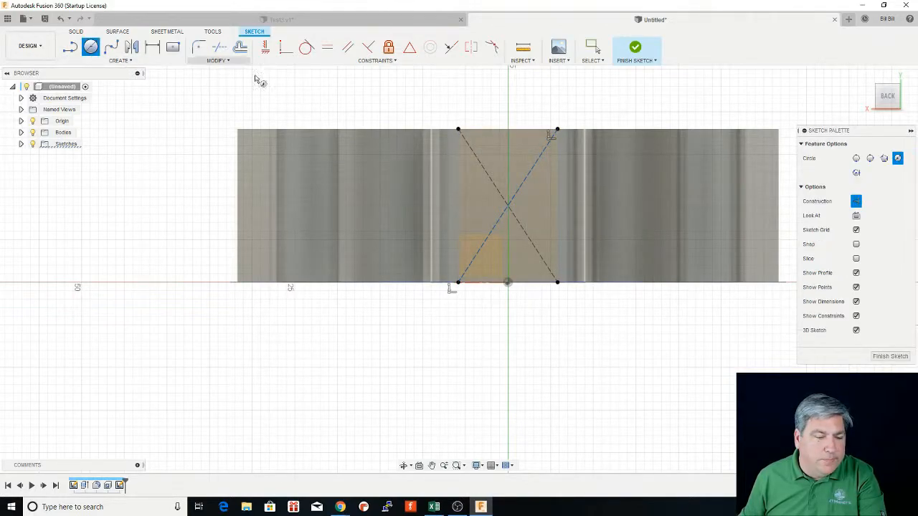
{"action": "scroll", "coordinate": [508, 208], "scroll_direction": "up", "scroll_amount": 4}
{"action": "left_click", "coordinate": [507, 202]}
{"action": "type", "text": "7"}
{"action": "key", "text": "Return"}
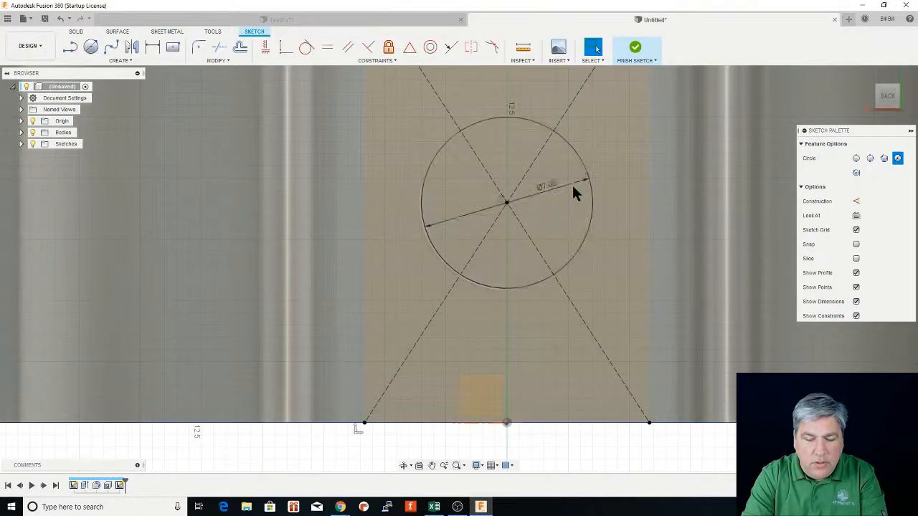
{"action": "key", "text": "Escape"}
{"action": "scroll", "coordinate": [571, 183], "scroll_direction": "down", "scroll_amount": 4}
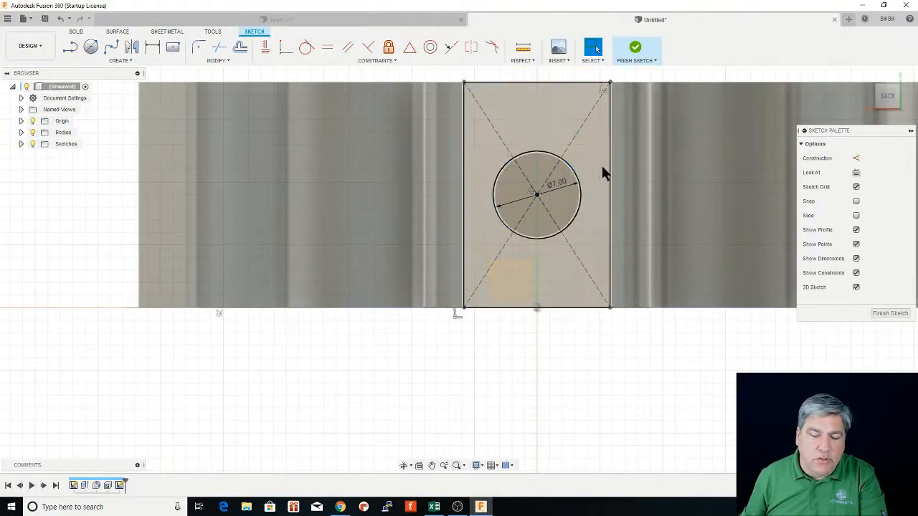
{"action": "left_click", "coordinate": [635, 48]}
Step: Extrude the 7 mm circle inward as a cut with a distance of -1.60 mm through the arm's wall
{"action": "middle_click_drag", "start_coordinate": [648, 133], "coordinate": [717, 186], "text": "shift"}
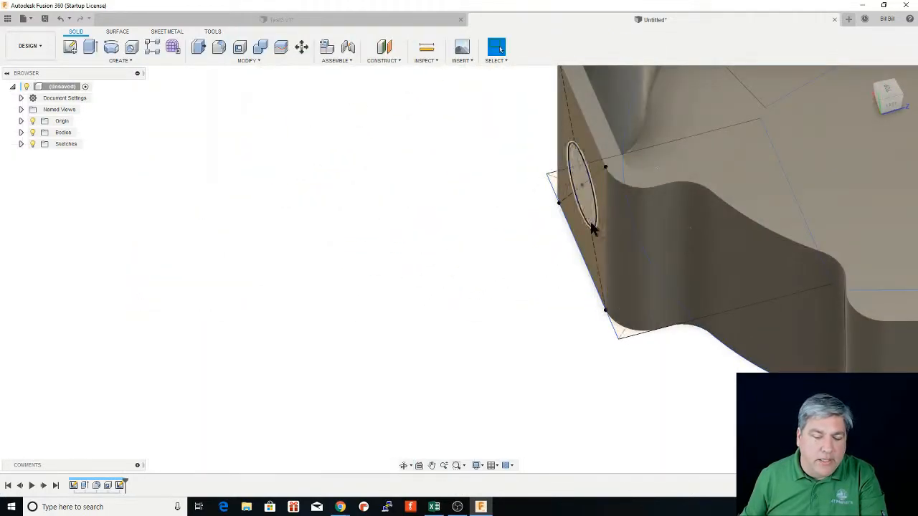
{"action": "key", "text": "e"}
{"action": "left_click", "coordinate": [579, 185]}
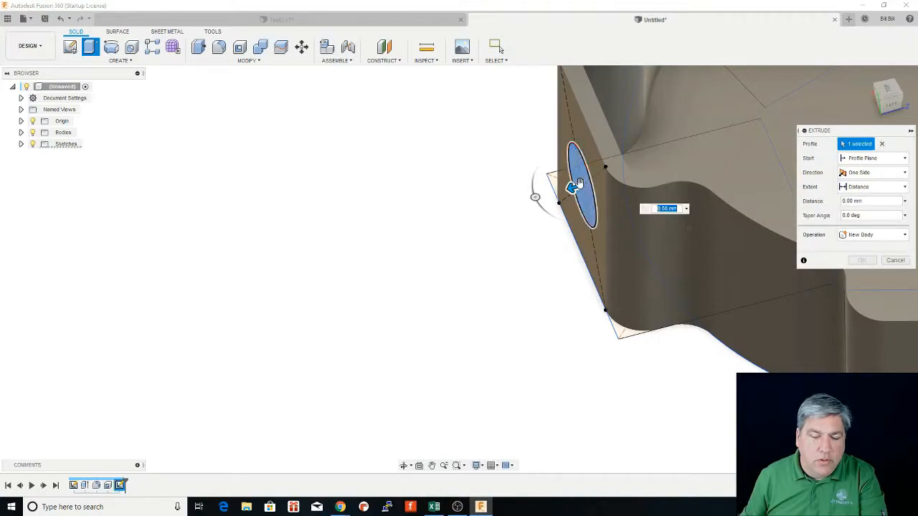
{"action": "left_click_drag", "start_coordinate": [579, 184], "coordinate": [652, 185]}
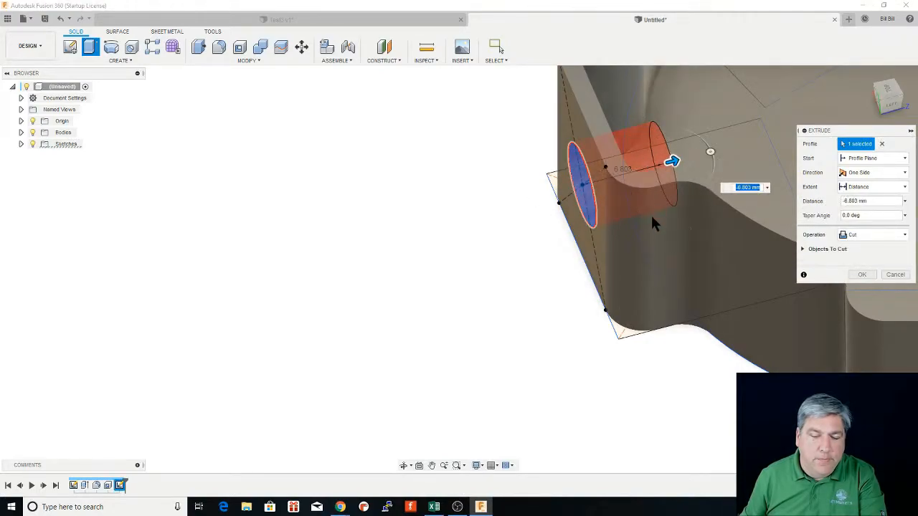
{"action": "middle_click_drag", "start_coordinate": [660, 223], "coordinate": [634, 236], "text": "shift"}
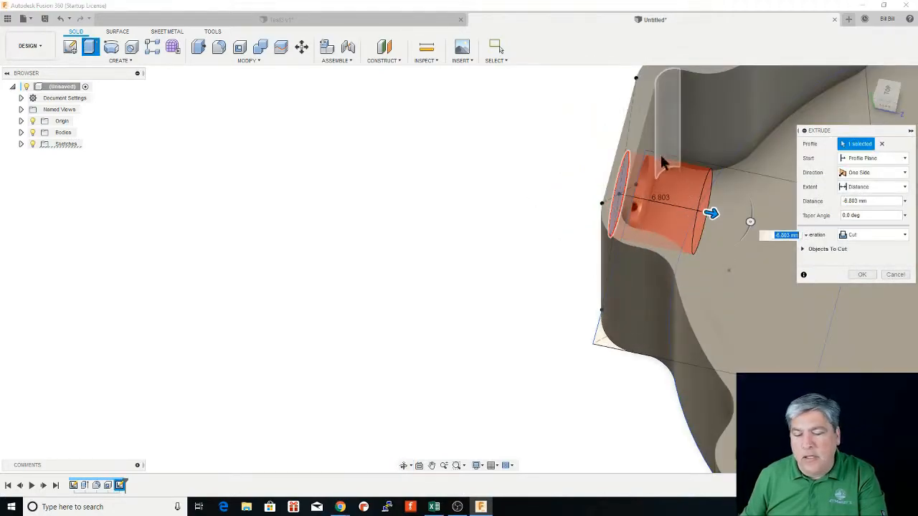
{"action": "left_click", "coordinate": [643, 149]}
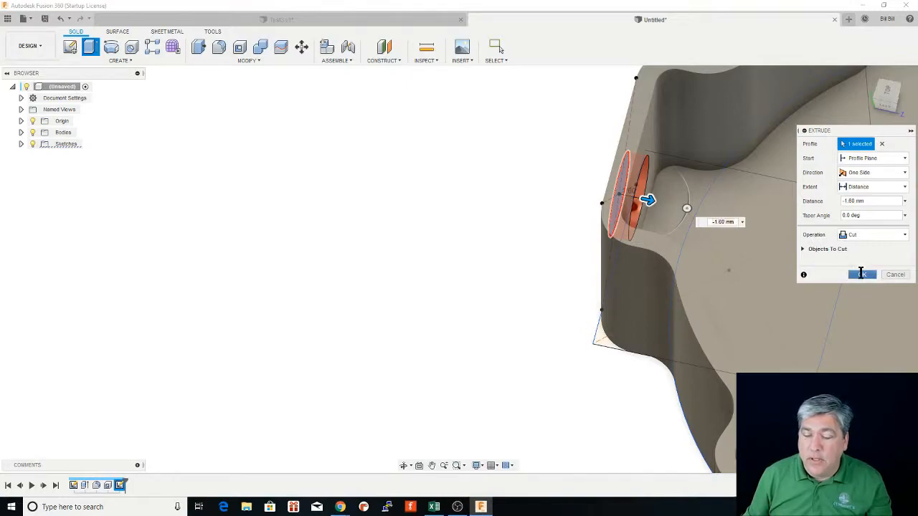
{"action": "left_click", "coordinate": [860, 274]}
Step: Start a Circular Pattern with pattern type Features and choose the arm's 7 mm hole cut as the object
{"action": "scroll", "coordinate": [738, 248], "scroll_direction": "down", "scroll_amount": 3}
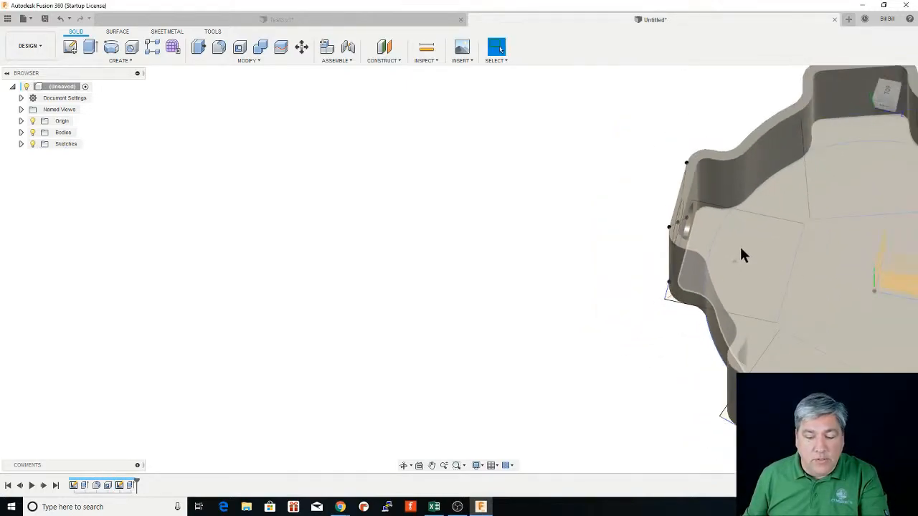
{"action": "middle_click_drag", "start_coordinate": [775, 270], "coordinate": [438, 208], "text": "shift"}
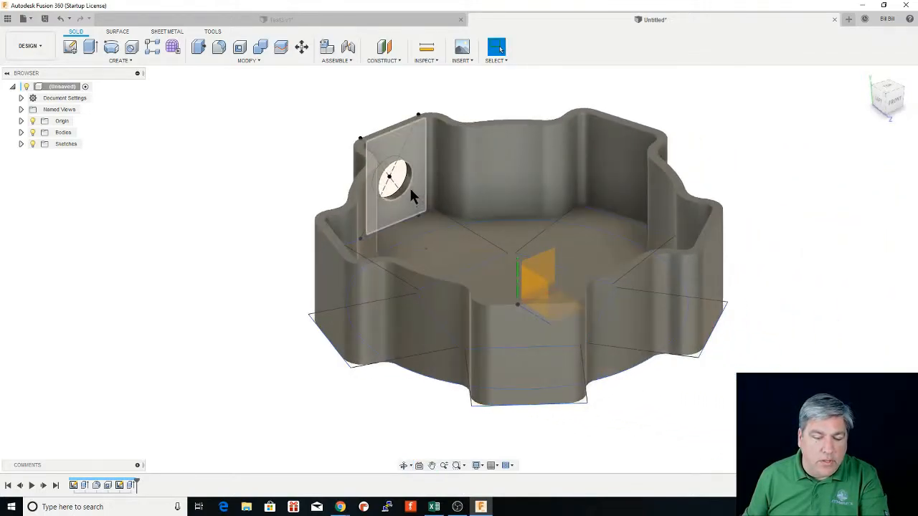
{"action": "scroll", "coordinate": [426, 209], "scroll_direction": "down", "scroll_amount": 3}
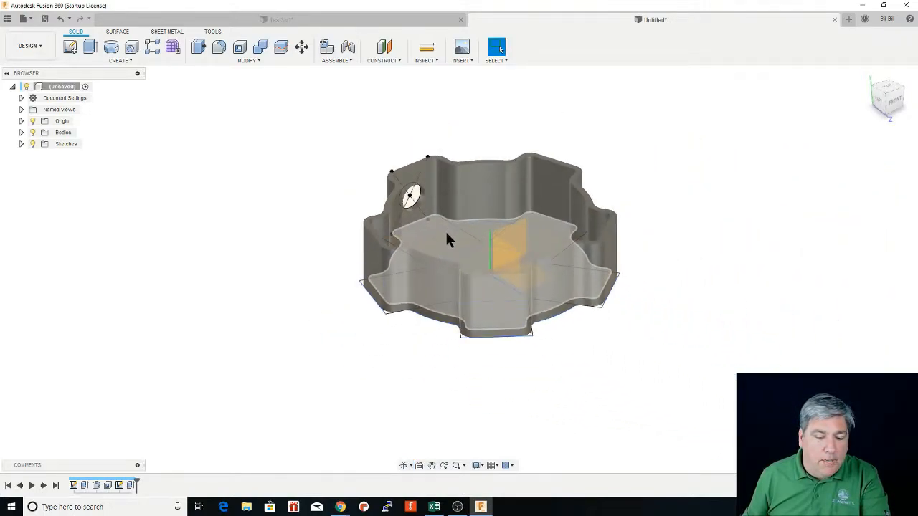
{"action": "middle_click_drag", "start_coordinate": [444, 230], "coordinate": [450, 243], "text": "shift"}
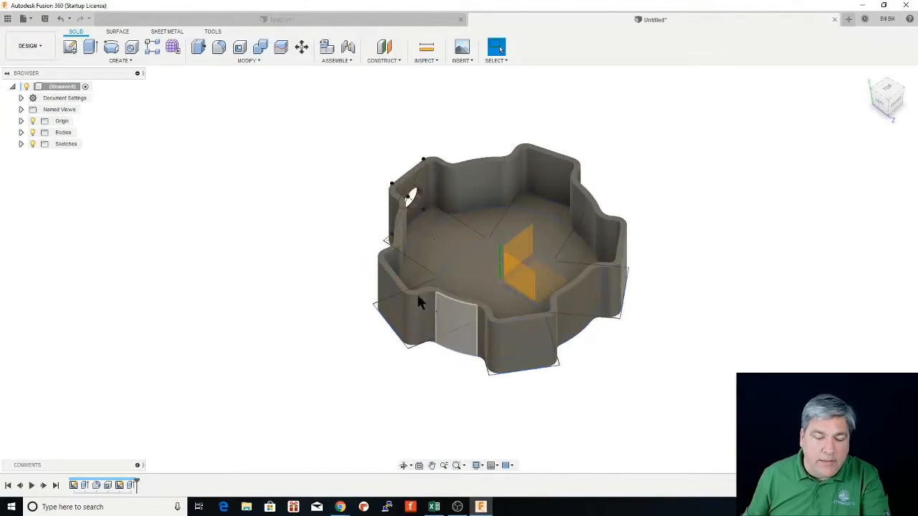
{"action": "scroll", "coordinate": [541, 225], "scroll_direction": "up", "scroll_amount": 3}
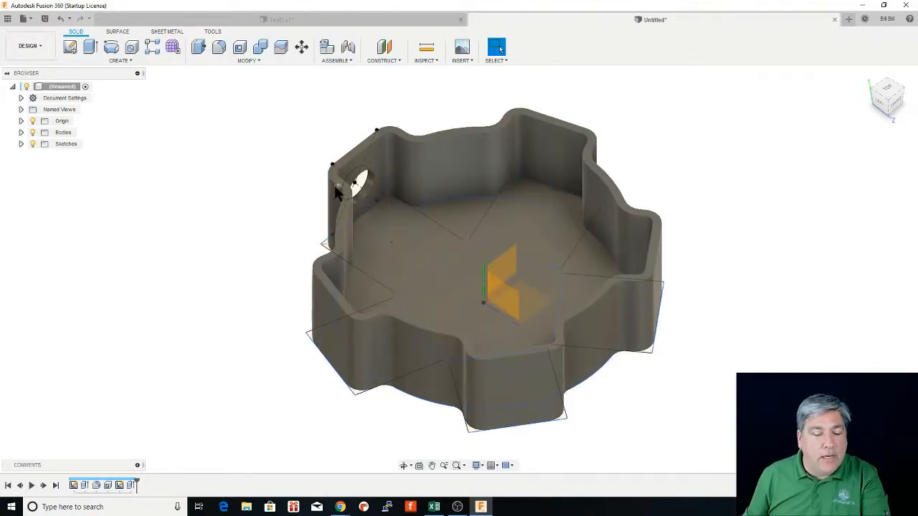
{"action": "middle_click_drag", "start_coordinate": [480, 252], "coordinate": [507, 246], "text": "shift"}
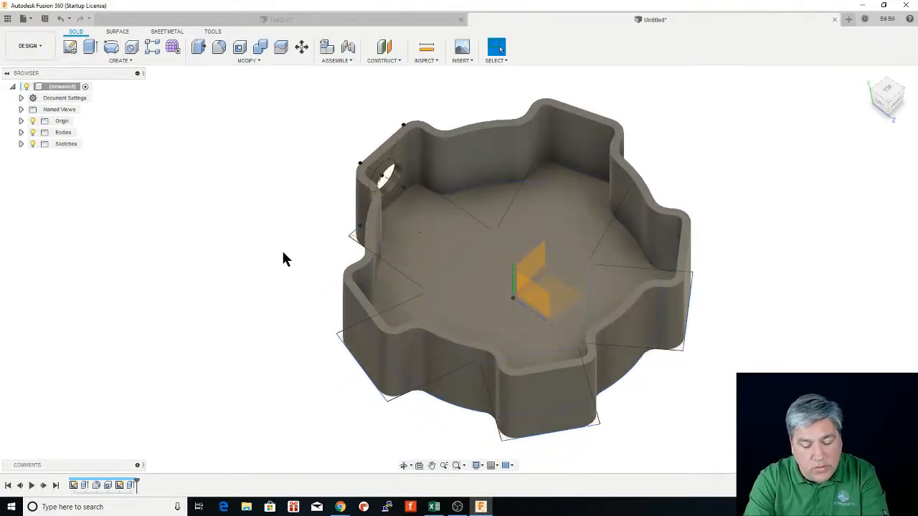
{"action": "type", "text": "scr"}
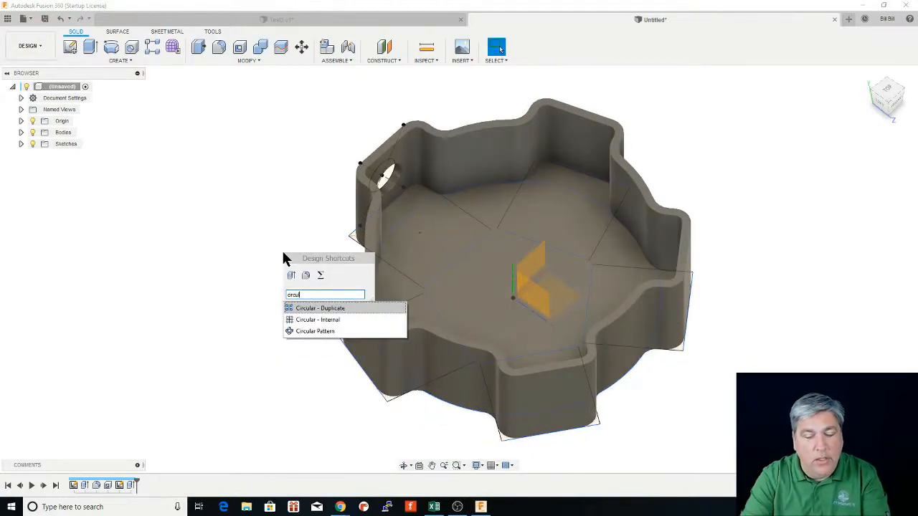
{"action": "left_click", "coordinate": [326, 331]}
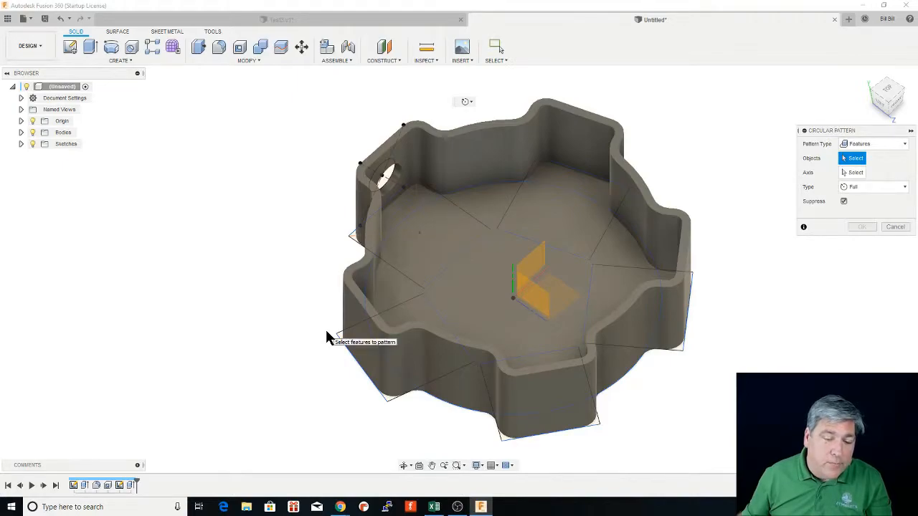
{"action": "left_click", "coordinate": [860, 145]}
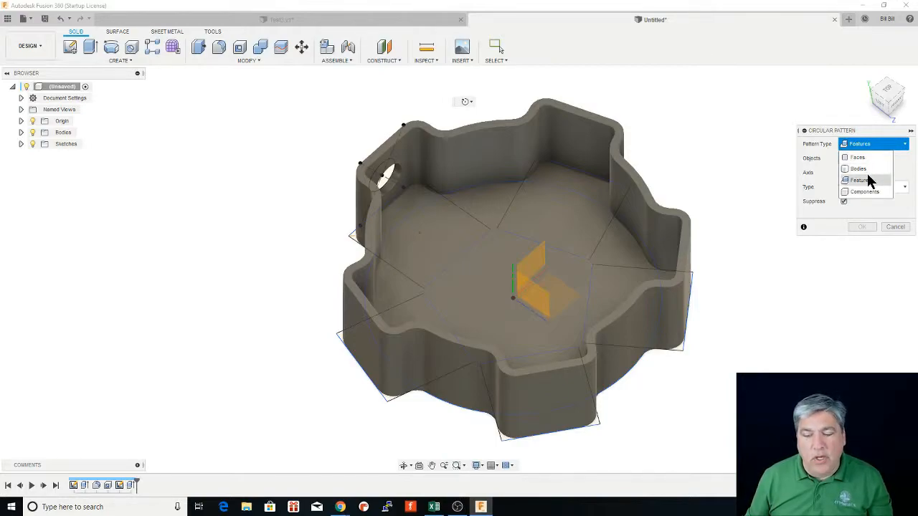
{"action": "left_click", "coordinate": [868, 179]}
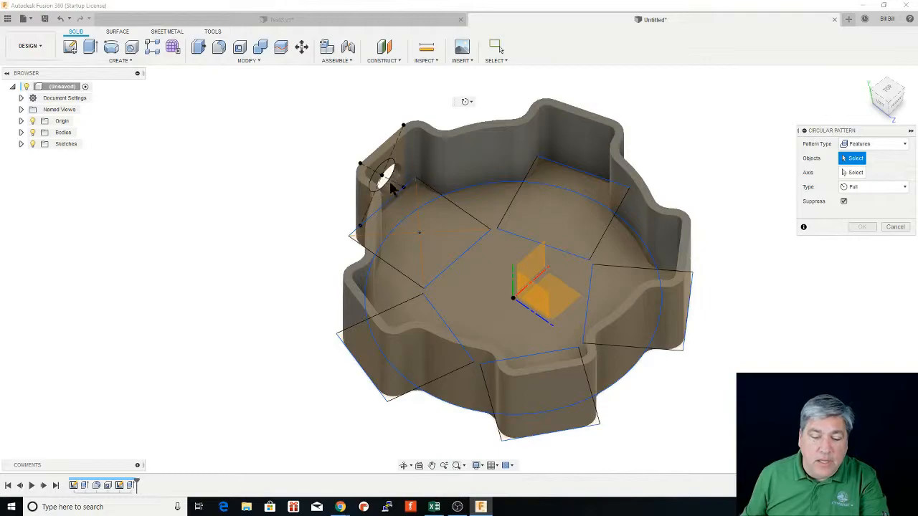
{"action": "left_click", "coordinate": [131, 486]}
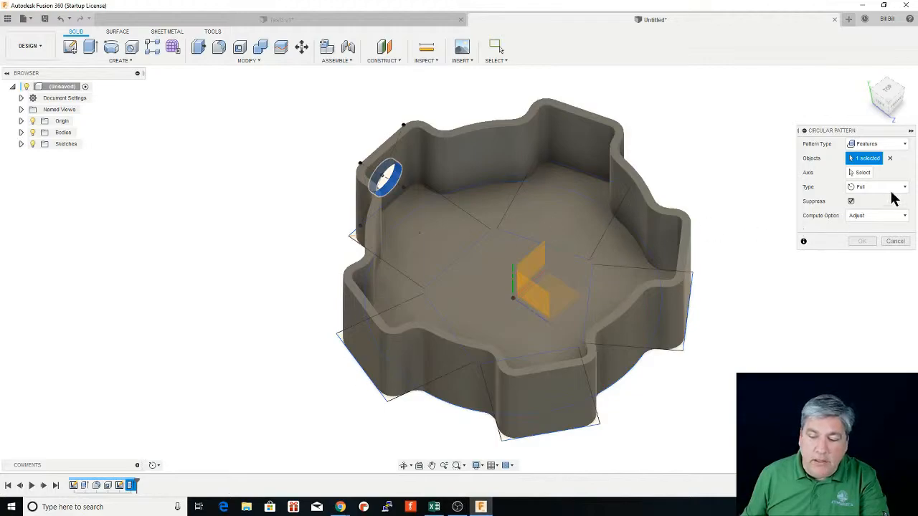
Step: Pattern the hole cut fully around the tray's vertical Y axis with a quantity of 5 and the Adjust compute option
{"action": "left_click", "coordinate": [861, 172]}
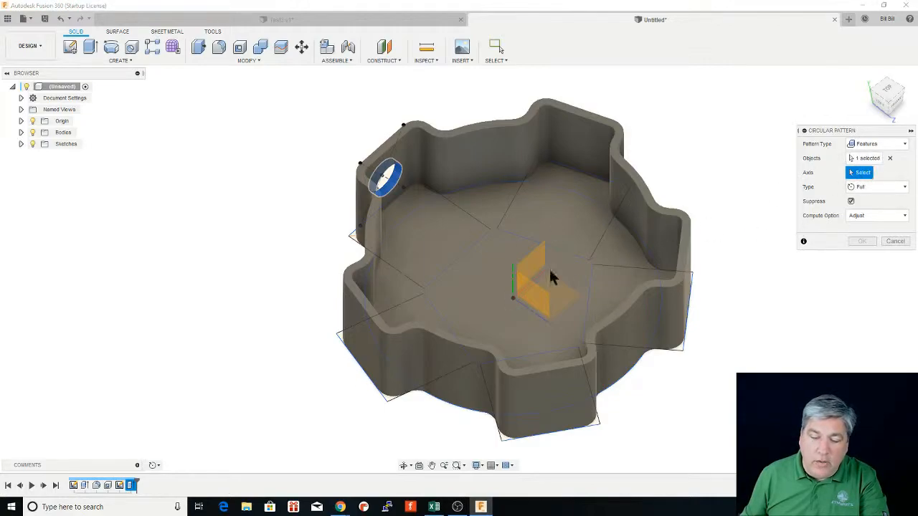
{"action": "left_click", "coordinate": [514, 275]}
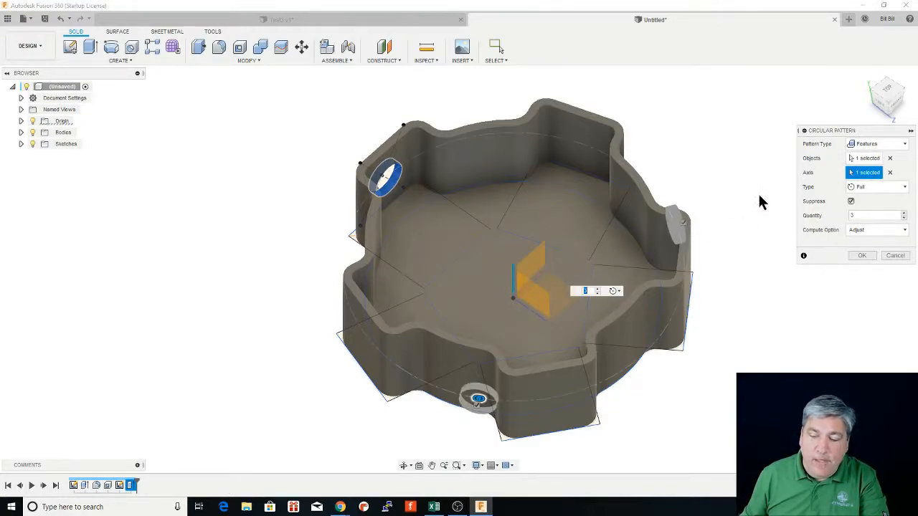
{"action": "left_click", "coordinate": [903, 214]}
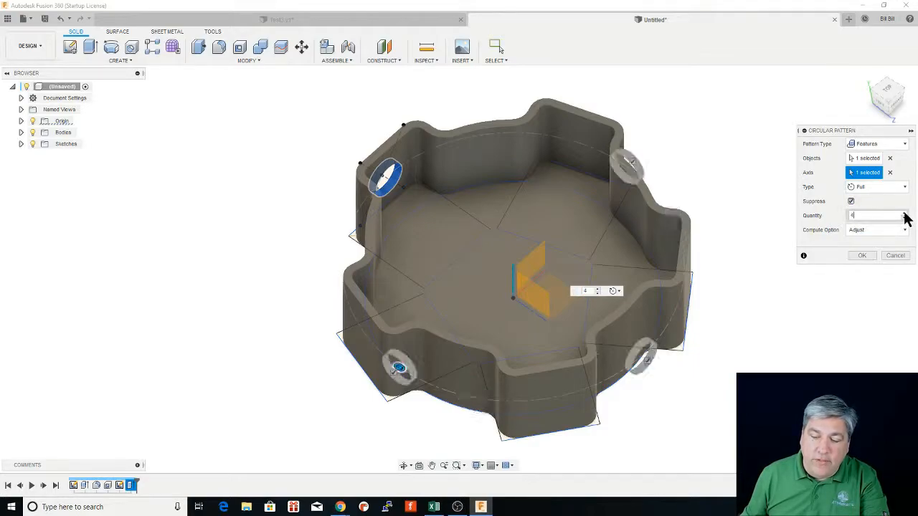
{"action": "left_click", "coordinate": [903, 214]}
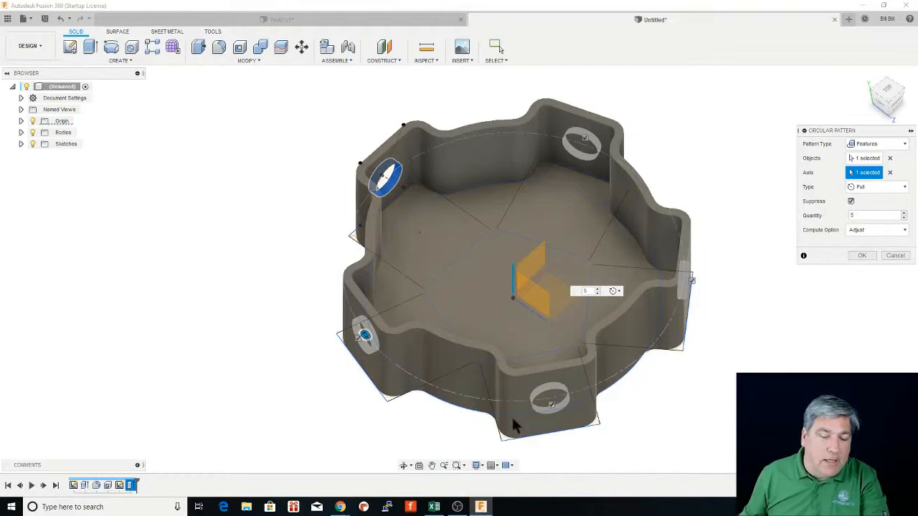
{"action": "left_click", "coordinate": [859, 230]}
{"action": "left_click", "coordinate": [857, 229]}
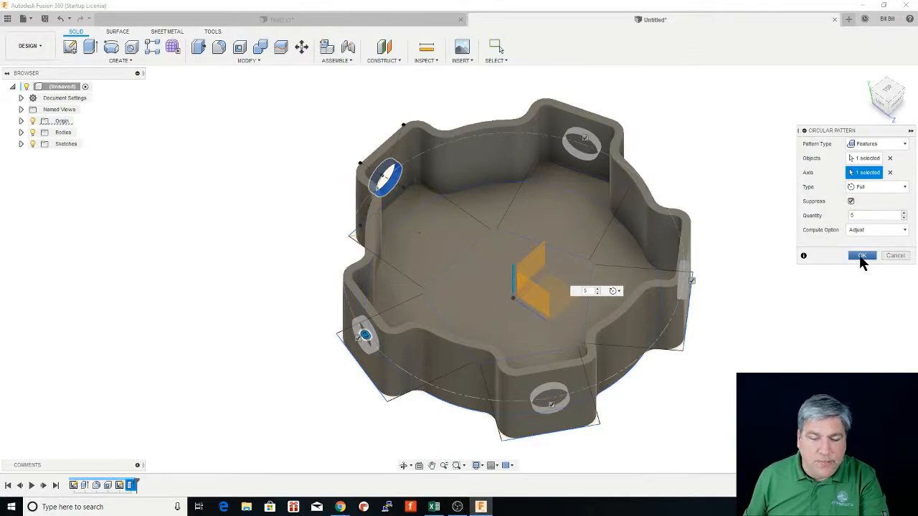
{"action": "left_click", "coordinate": [861, 256]}
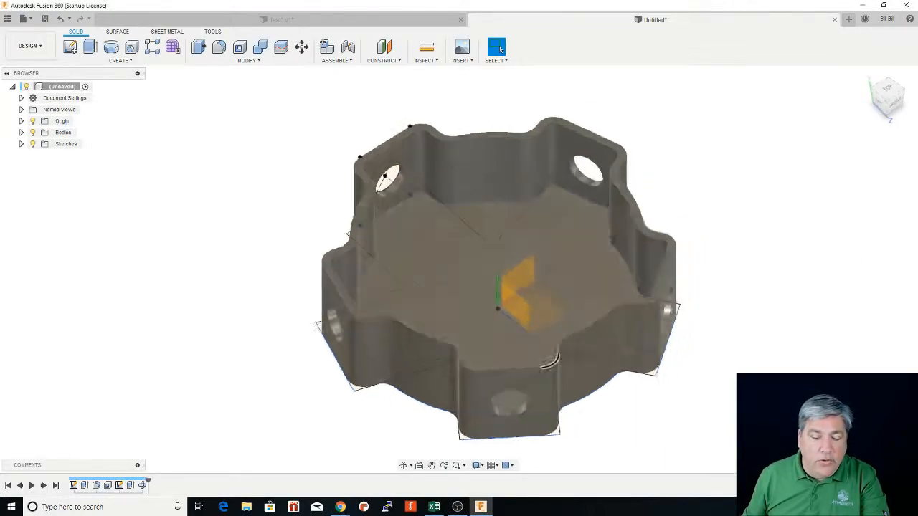
Step: Examine the holes in the arms' end walls and compare them with the finished tray in the Test3 design
{"action": "middle_click_drag", "start_coordinate": [551, 361], "coordinate": [555, 381], "text": "shift"}
{"action": "middle_click_drag", "start_coordinate": [569, 313], "coordinate": [553, 278], "text": "shift"}
{"action": "scroll", "coordinate": [504, 263], "scroll_direction": "up", "scroll_amount": 3}
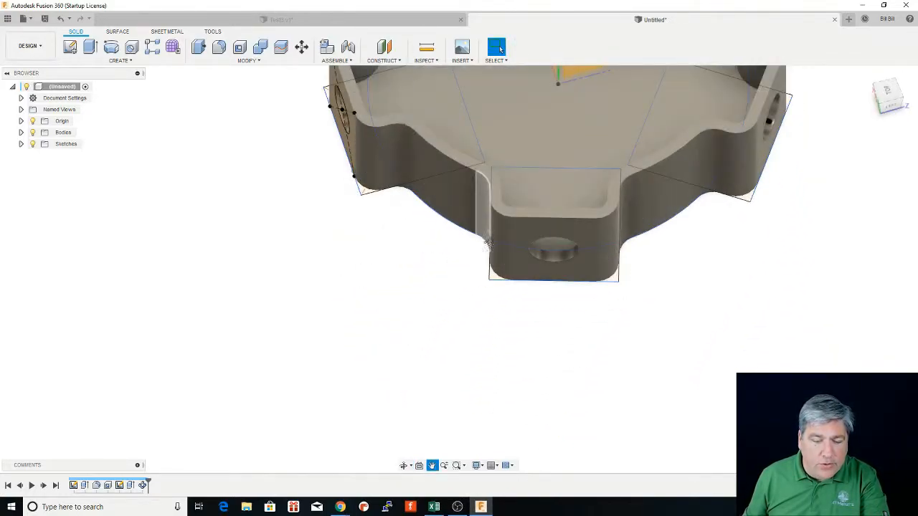
{"action": "middle_click_drag", "start_coordinate": [471, 207], "coordinate": [526, 322]}
{"action": "middle_click_drag", "start_coordinate": [425, 258], "coordinate": [387, 183], "text": "shift"}
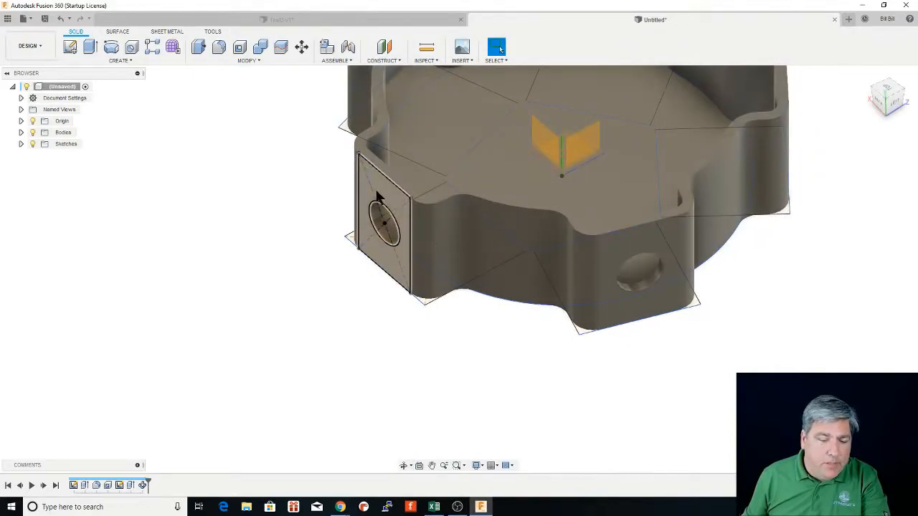
{"action": "left_click", "coordinate": [342, 19]}
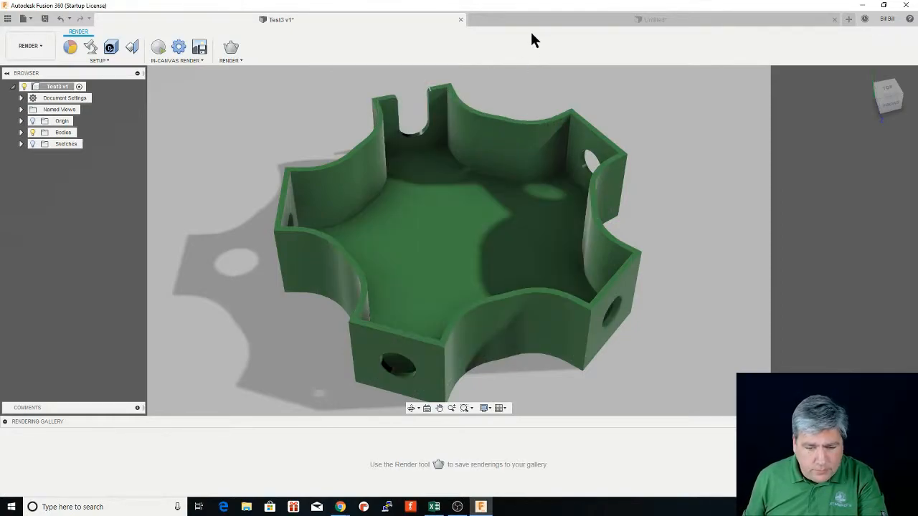
{"action": "left_click", "coordinate": [548, 18]}
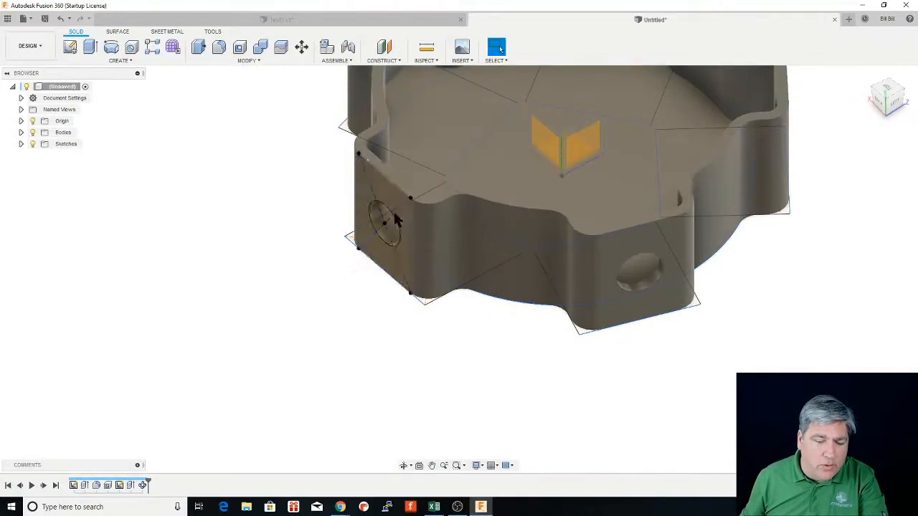
Step: Start a sketch on the tray's top rim face and bring one arm's wall above its hole into view
{"action": "left_click", "coordinate": [392, 178]}
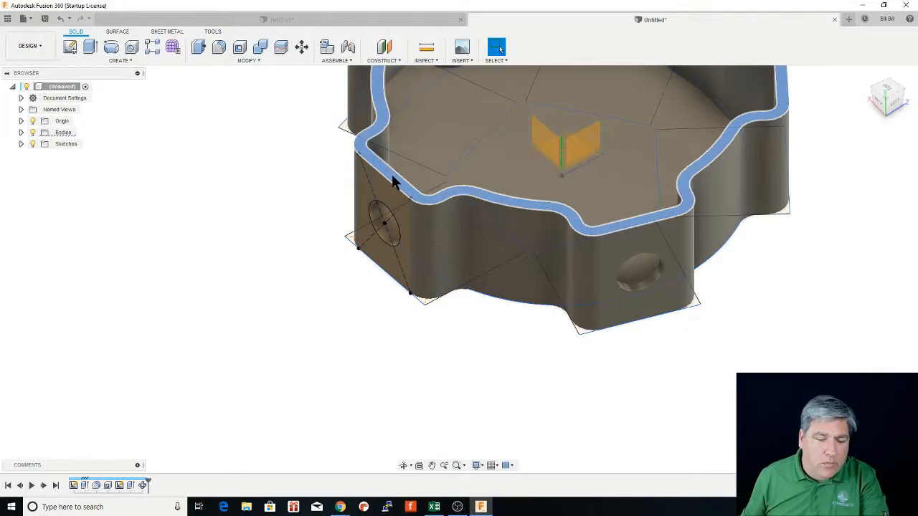
{"action": "middle_click_drag", "start_coordinate": [391, 175], "coordinate": [400, 190], "text": "shift"}
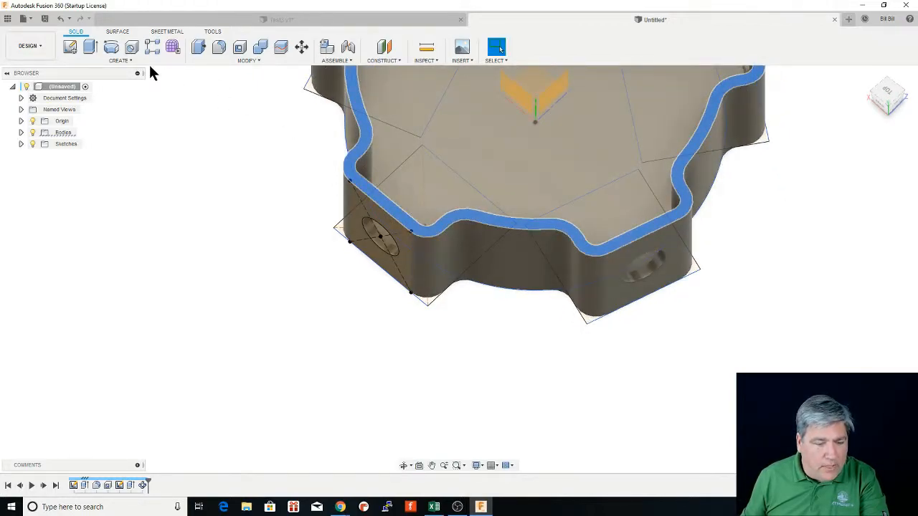
{"action": "left_click", "coordinate": [68, 46]}
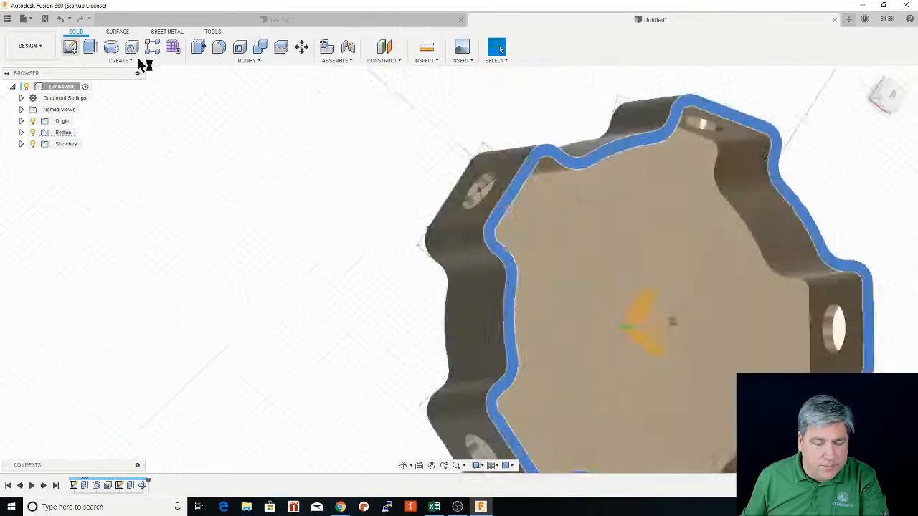
{"action": "mouse_move", "coordinate": [403, 323]}
{"action": "middle_mouse_down"}
{"action": "mouse_move", "coordinate": [424, 139]}
{"action": "mouse_move", "coordinate": [420, 102]}
{"action": "mouse_move", "coordinate": [397, 78]}
{"action": "mouse_move", "coordinate": [389, 143]}
{"action": "mouse_move", "coordinate": [420, 215]}
{"action": "mouse_move", "coordinate": [400, 207]}
{"action": "middle_mouse_up"}
{"action": "scroll", "coordinate": [419, 172], "scroll_direction": "up", "scroll_amount": 5}
{"action": "mouse_move", "coordinate": [405, 170]}
{"action": "middle_mouse_down", "text": "shift"}
{"action": "mouse_move", "coordinate": [416, 179]}
{"action": "mouse_move", "coordinate": [419, 159]}
{"action": "mouse_move", "coordinate": [424, 261]}
{"action": "middle_mouse_up", "text": "shift"}
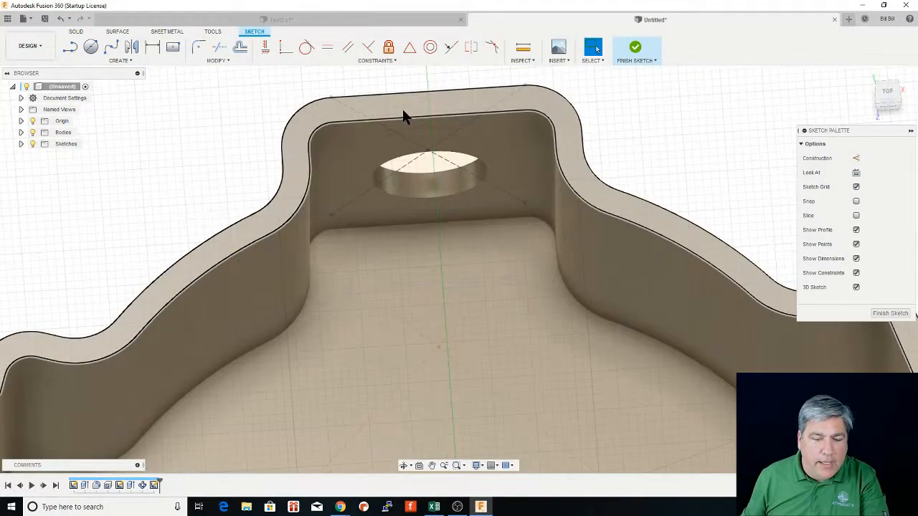
{"action": "left_click", "coordinate": [402, 108]}
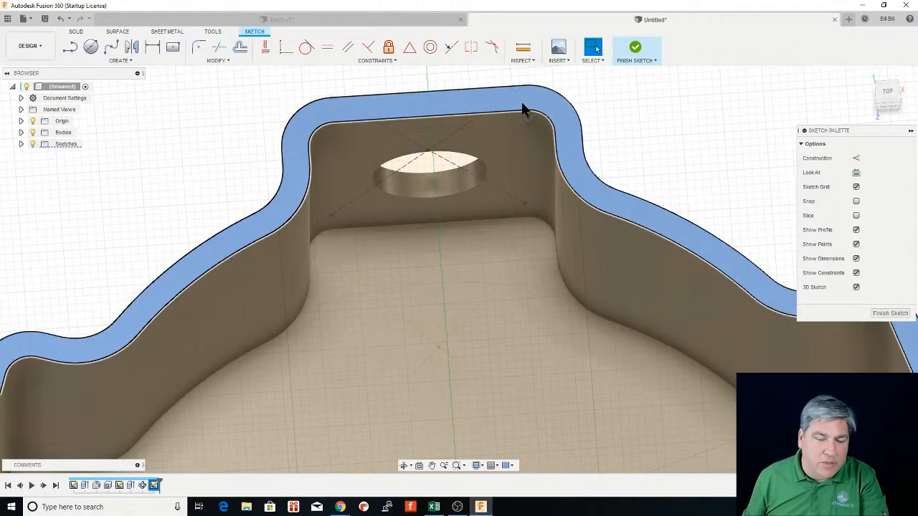
{"action": "left_click", "coordinate": [667, 117]}
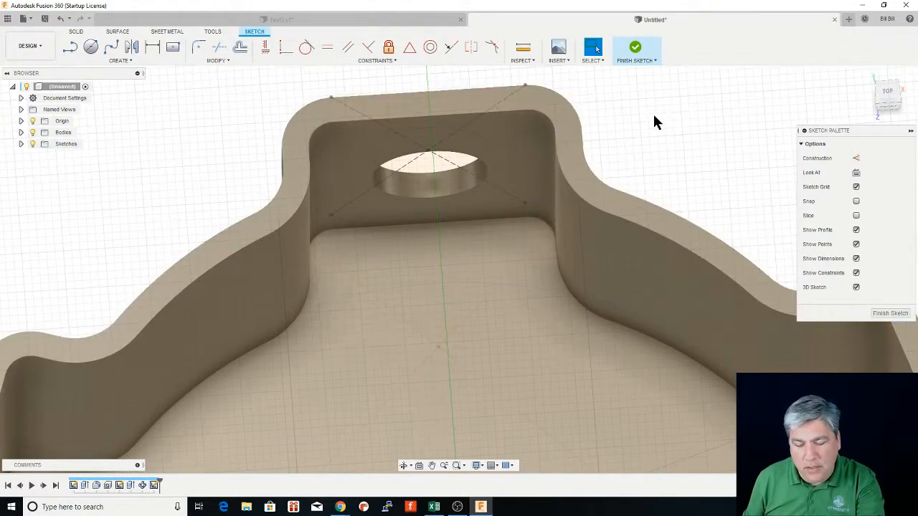
Step: Project the cylindrical face of the arm's hole into the rim sketch with Projection Link enabled
{"action": "key", "text": "p"}
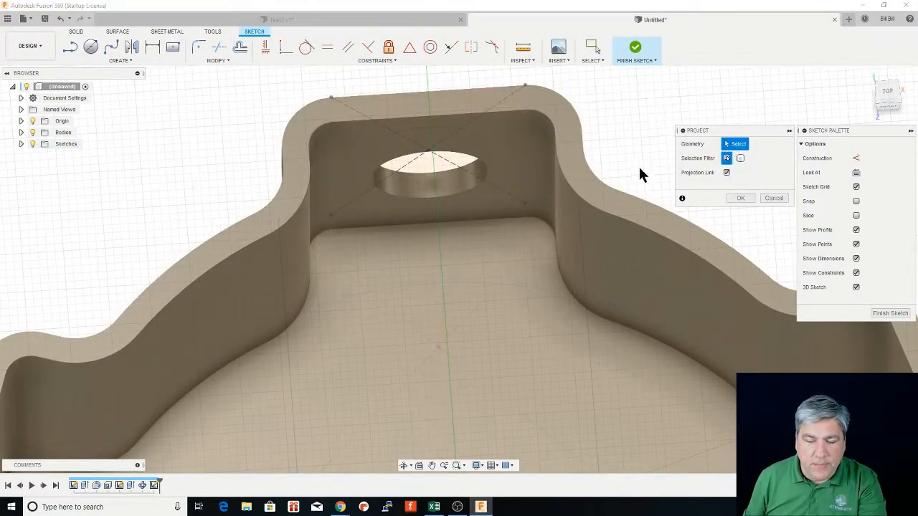
{"action": "left_click", "coordinate": [434, 188]}
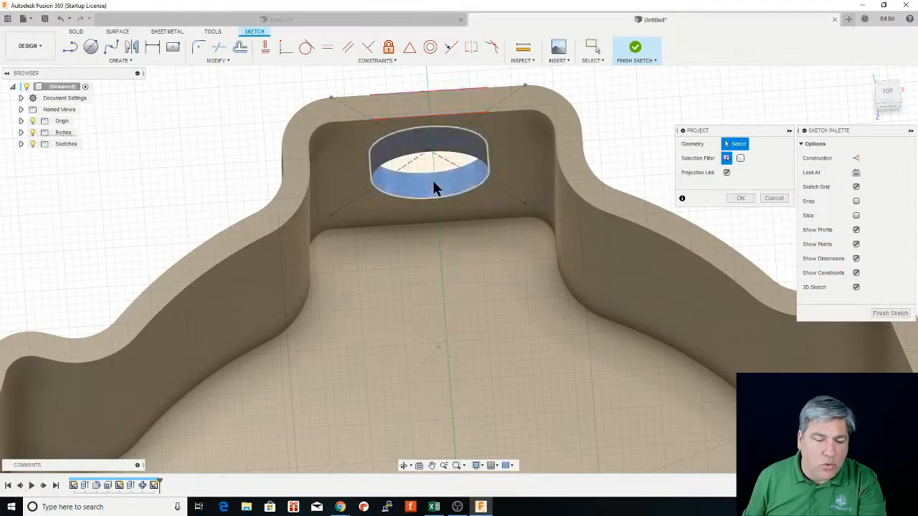
{"action": "scroll", "coordinate": [407, 107], "scroll_direction": "up", "scroll_amount": 4}
{"action": "middle_click_drag", "start_coordinate": [420, 102], "coordinate": [404, 171]}
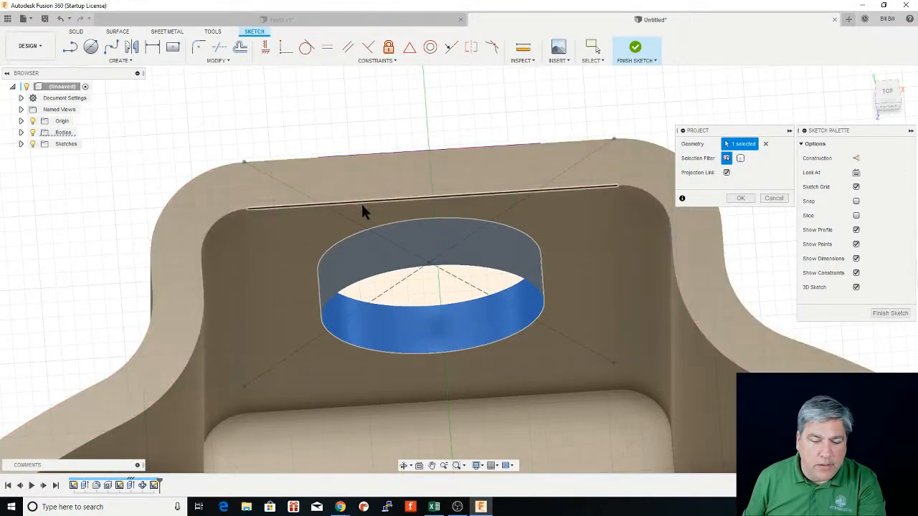
{"action": "left_click", "coordinate": [739, 202]}
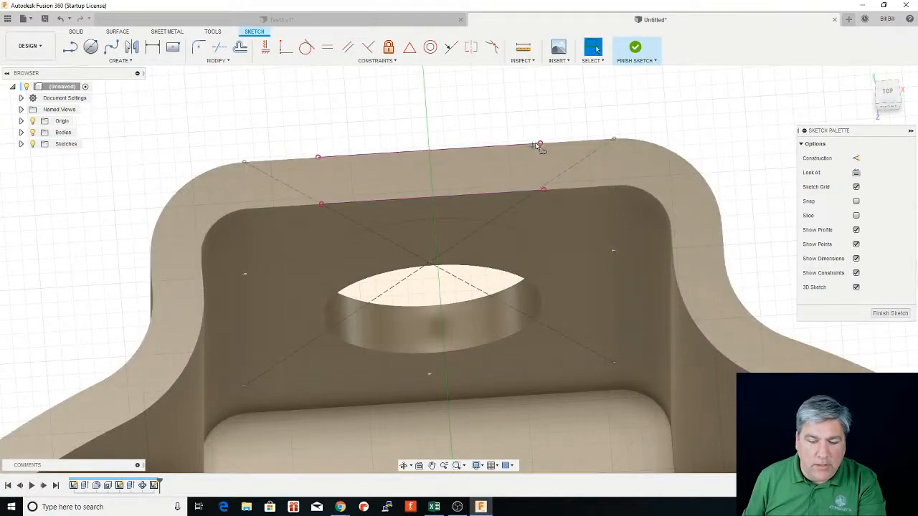
Step: Draw two 1.6 mm lines joining the ends of the projected lines into a closed rectangle across the rim and finish the sketch
{"action": "key", "text": "l"}
{"action": "left_click", "coordinate": [540, 144]}
{"action": "left_click", "coordinate": [542, 190]}
{"action": "key", "text": "Escape"}
{"action": "left_click", "coordinate": [318, 157]}
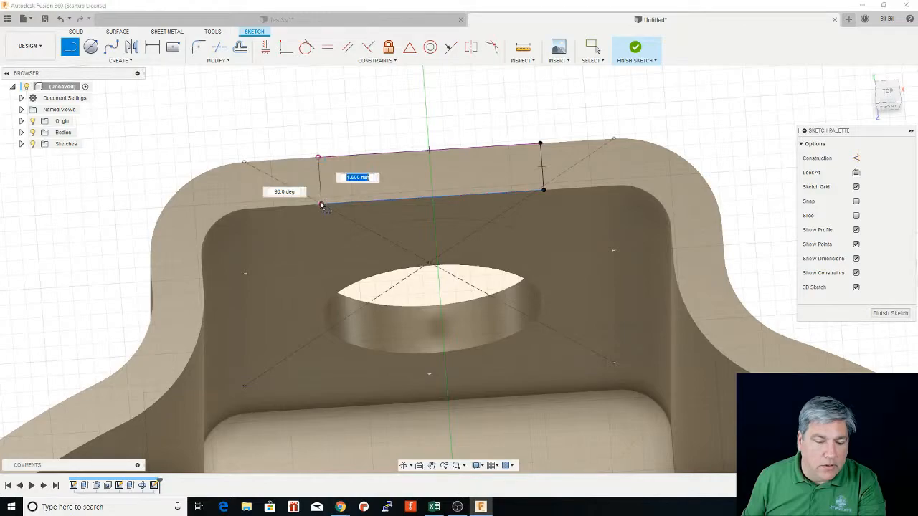
{"action": "left_click", "coordinate": [321, 204]}
{"action": "key", "text": "Escape"}
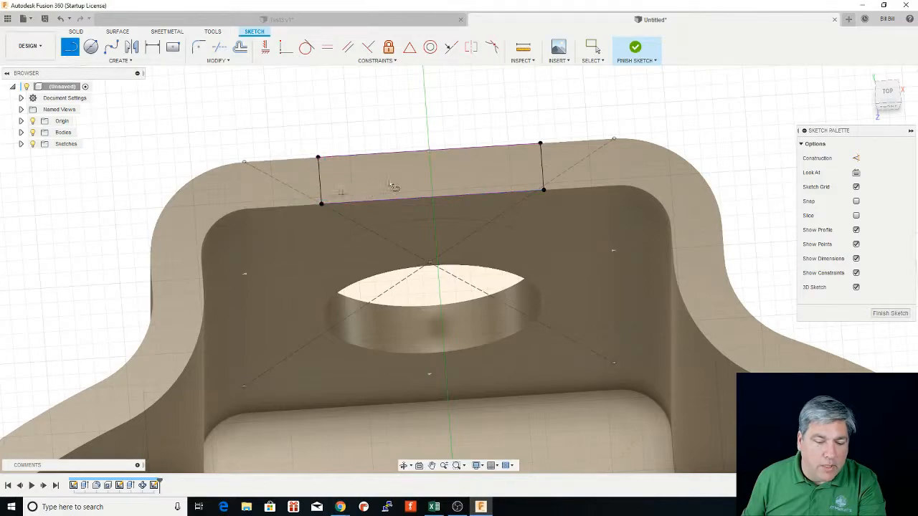
{"action": "left_click", "coordinate": [634, 52]}
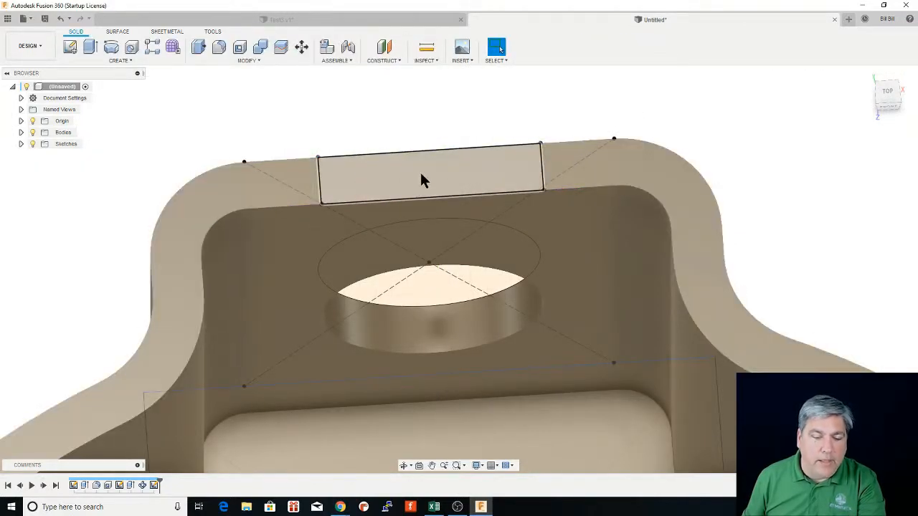
Step: Extrude the rim rectangle as a cut with its extent set to the cylindrical face of the arm's hole
{"action": "left_click", "coordinate": [421, 175]}
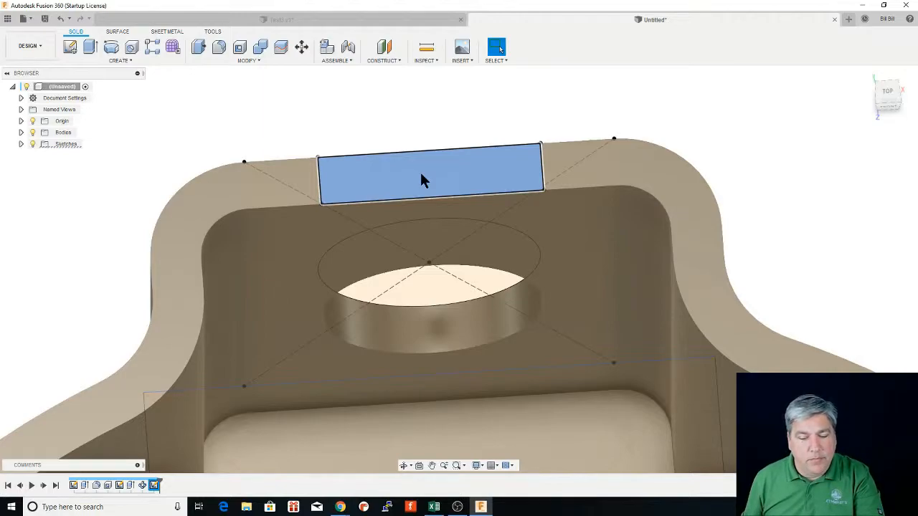
{"action": "key", "text": "e"}
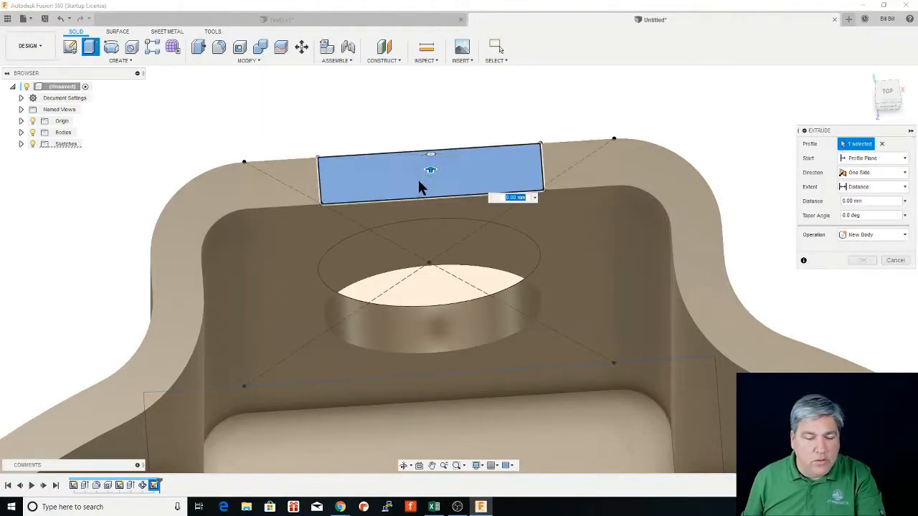
{"action": "left_click_drag", "start_coordinate": [429, 169], "coordinate": [433, 265]}
{"action": "left_click_drag", "start_coordinate": [432, 281], "coordinate": [430, 228]}
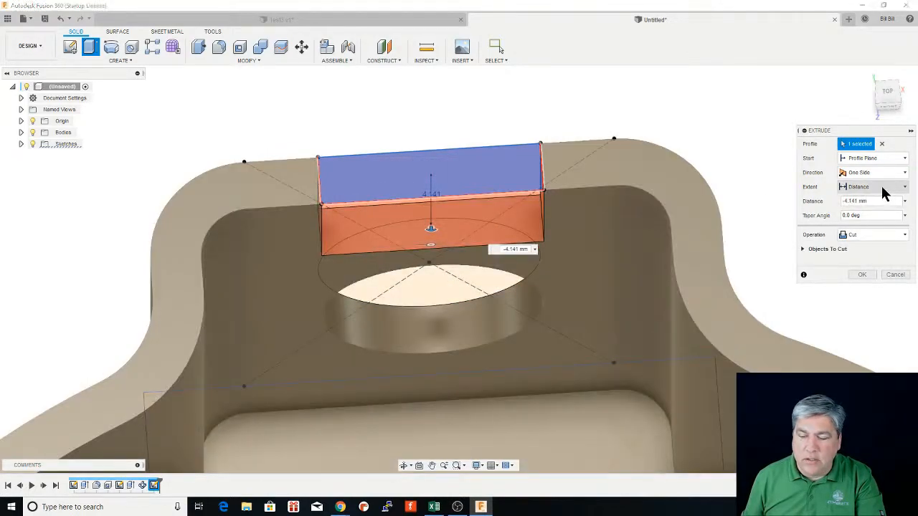
{"action": "left_click", "coordinate": [880, 186]}
{"action": "left_click", "coordinate": [859, 215]}
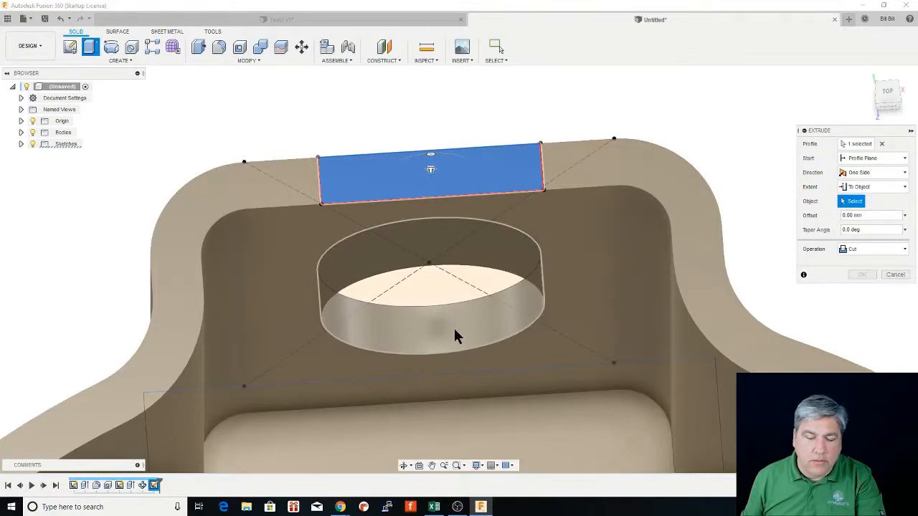
{"action": "left_click", "coordinate": [455, 327]}
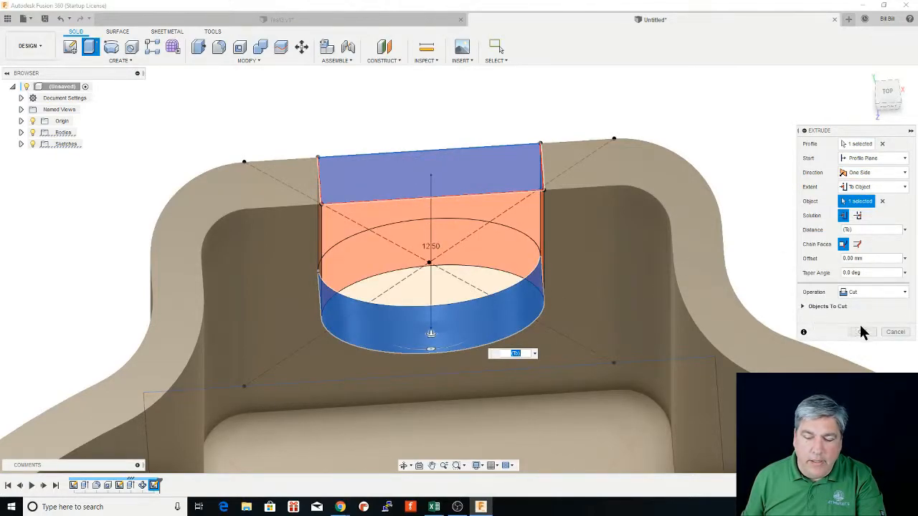
{"action": "left_click", "coordinate": [861, 331]}
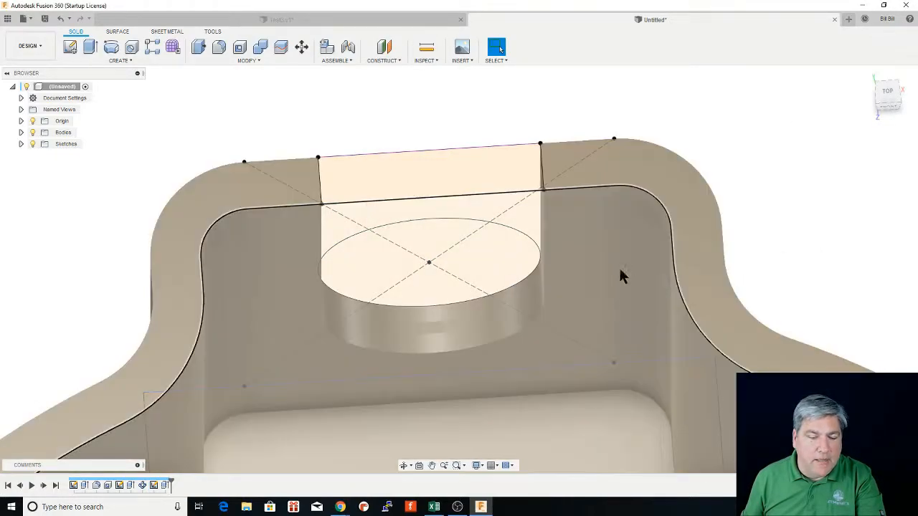
Step: Fillet the two top edges at the slot's opening in the rim with a radius of about 1.78 mm
{"action": "scroll", "coordinate": [620, 276], "scroll_direction": "up", "scroll_amount": 5}
{"action": "middle_click_drag", "start_coordinate": [631, 351], "coordinate": [648, 423]}
{"action": "middle_click_drag", "start_coordinate": [465, 185], "coordinate": [473, 268]}
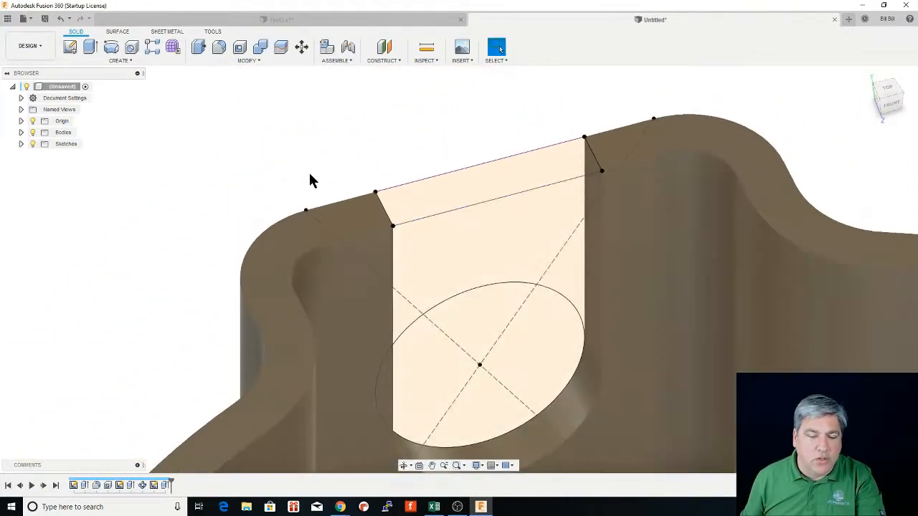
{"action": "key", "text": "f"}
{"action": "left_click", "coordinate": [383, 210]}
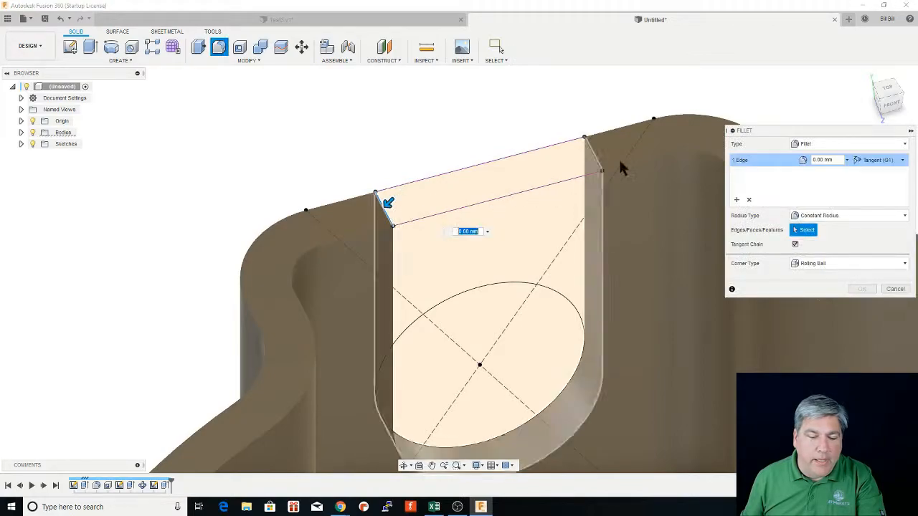
{"action": "left_click", "coordinate": [587, 146]}
{"action": "left_click_drag", "start_coordinate": [588, 146], "coordinate": [604, 160]}
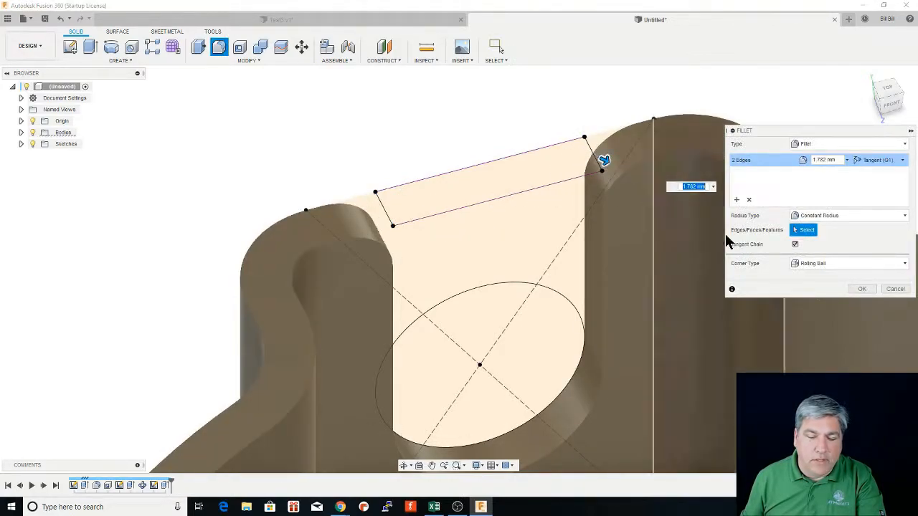
{"action": "left_click", "coordinate": [860, 288]}
Step: Hide the sketches and the origin so that only the tray body is shown
{"action": "scroll", "coordinate": [711, 246], "scroll_direction": "down", "scroll_amount": 4}
{"action": "middle_click_drag", "start_coordinate": [702, 247], "coordinate": [424, 139]}
{"action": "middle_click_drag", "start_coordinate": [448, 226], "coordinate": [576, 235], "text": "shift"}
{"action": "left_click", "coordinate": [33, 144]}
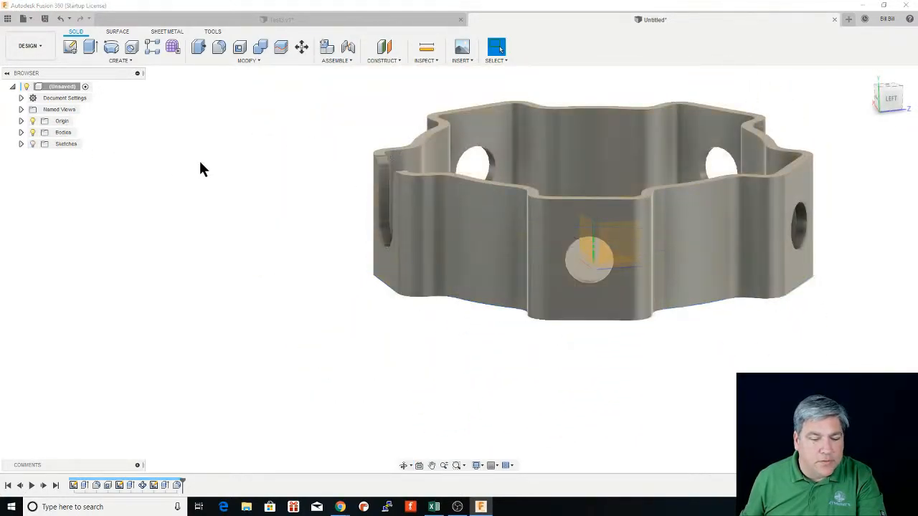
{"action": "middle_click_drag", "start_coordinate": [569, 200], "coordinate": [502, 240], "text": "shift"}
{"action": "scroll", "coordinate": [501, 240], "scroll_direction": "down", "scroll_amount": 3}
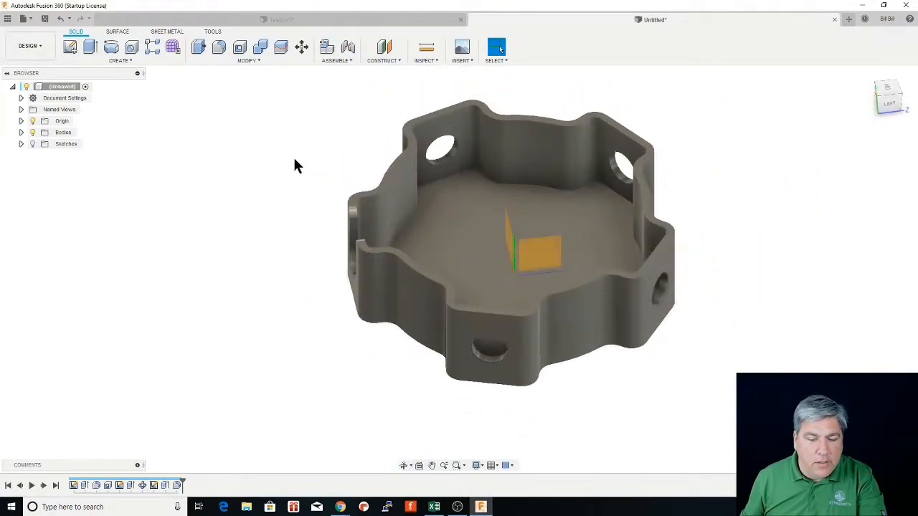
{"action": "left_click", "coordinate": [32, 121]}
{"action": "middle_click_drag", "start_coordinate": [565, 273], "coordinate": [384, 238], "text": "shift"}
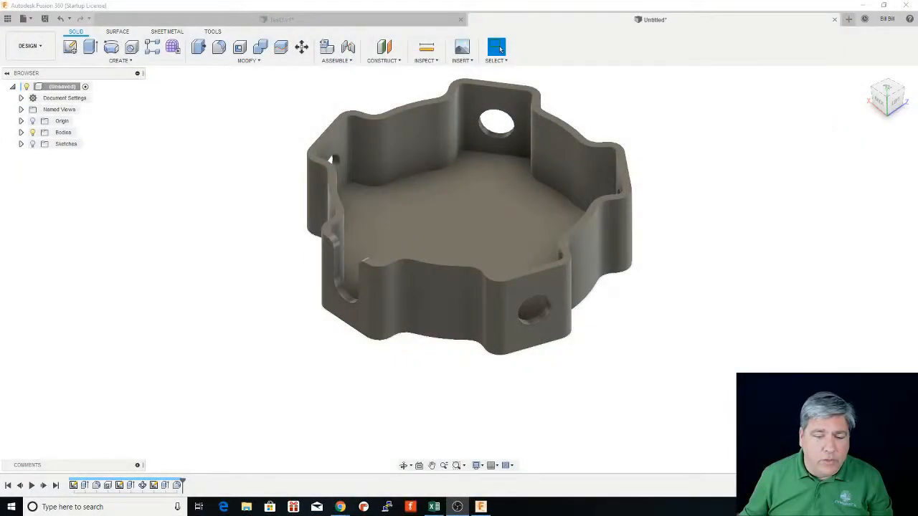
Step: Send the tray body to Simplify3D as a 3D print with medium refinement and the custom print utility
{"action": "left_click", "coordinate": [487, 225]}
{"action": "middle_click_drag", "start_coordinate": [487, 225], "coordinate": [487, 241]}
{"action": "key", "text": "Escape"}
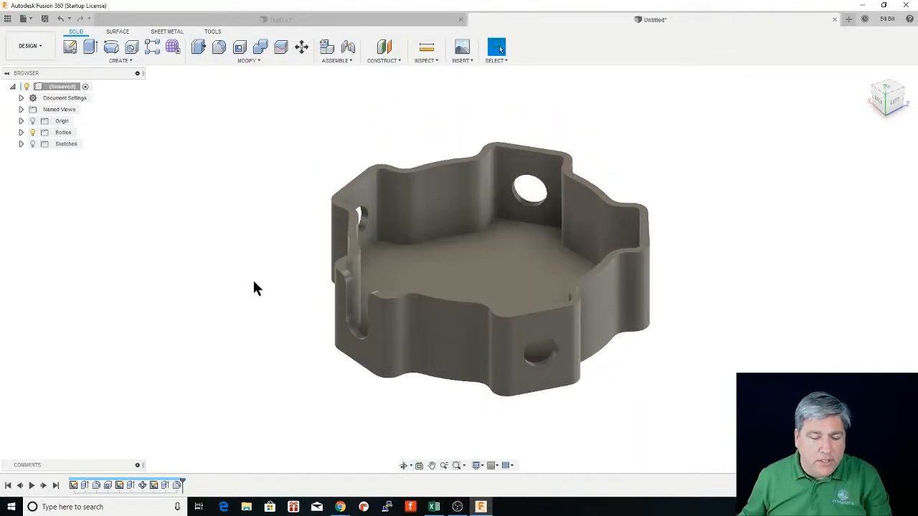
{"action": "left_click", "coordinate": [212, 33]}
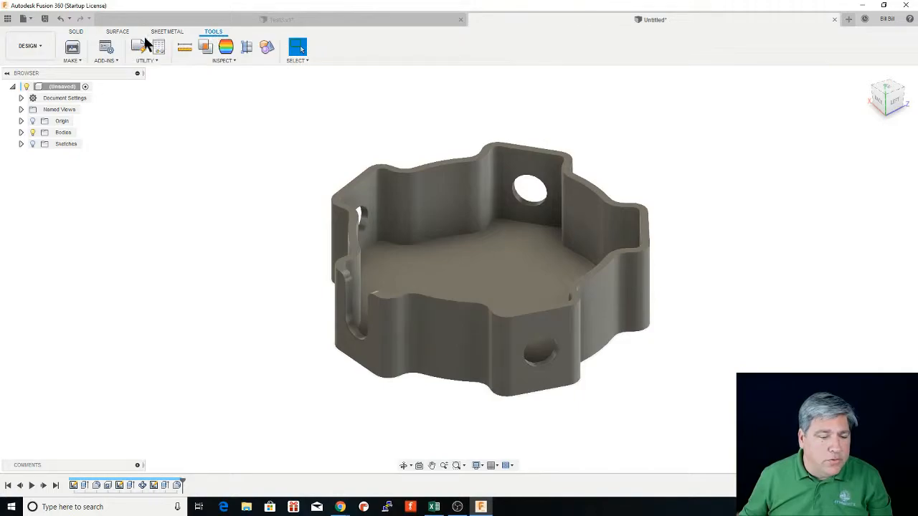
{"action": "left_click", "coordinate": [74, 61]}
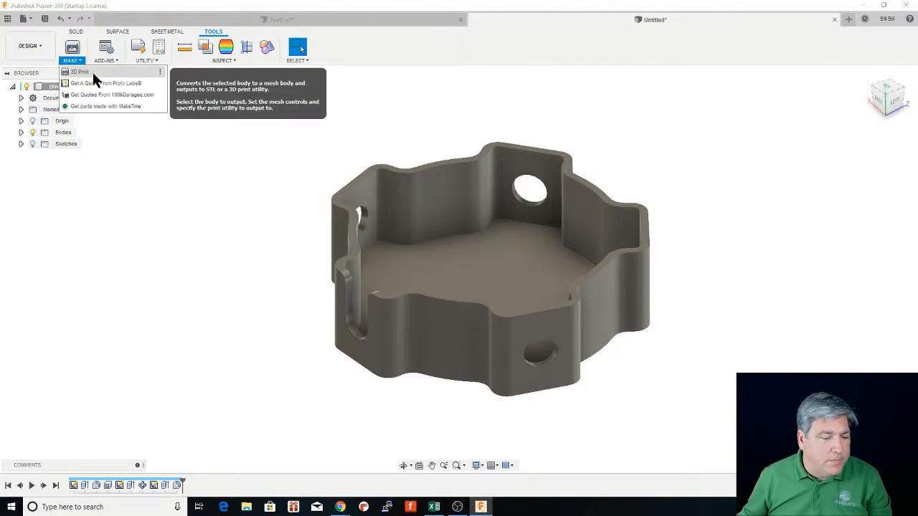
{"action": "left_click", "coordinate": [93, 74]}
{"action": "left_click", "coordinate": [508, 190]}
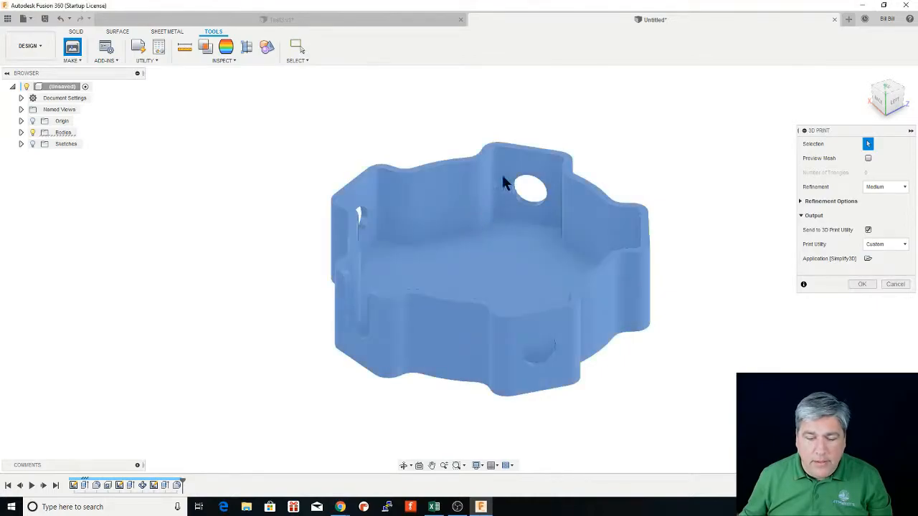
{"action": "left_click", "coordinate": [868, 285]}
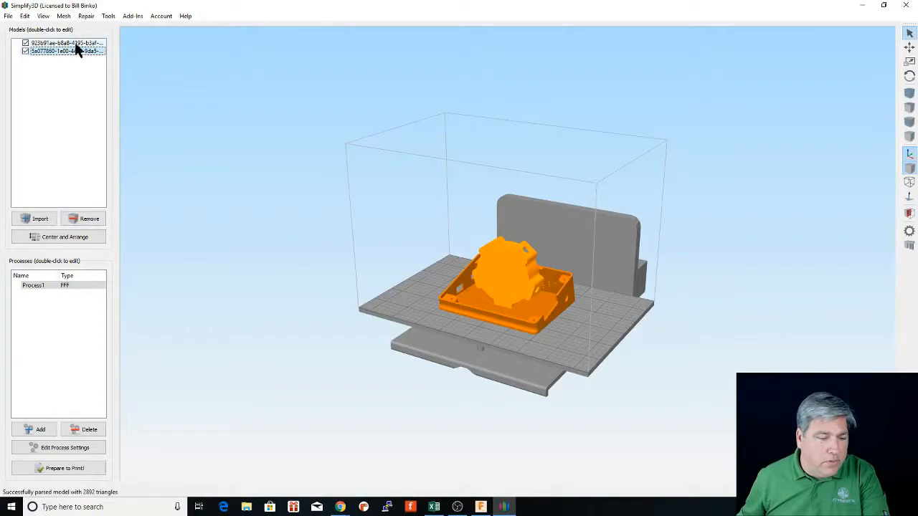
Step: Remove the older model from the bed, place the tray's flat underside on the bed and centre it
{"action": "left_click", "coordinate": [89, 218]}
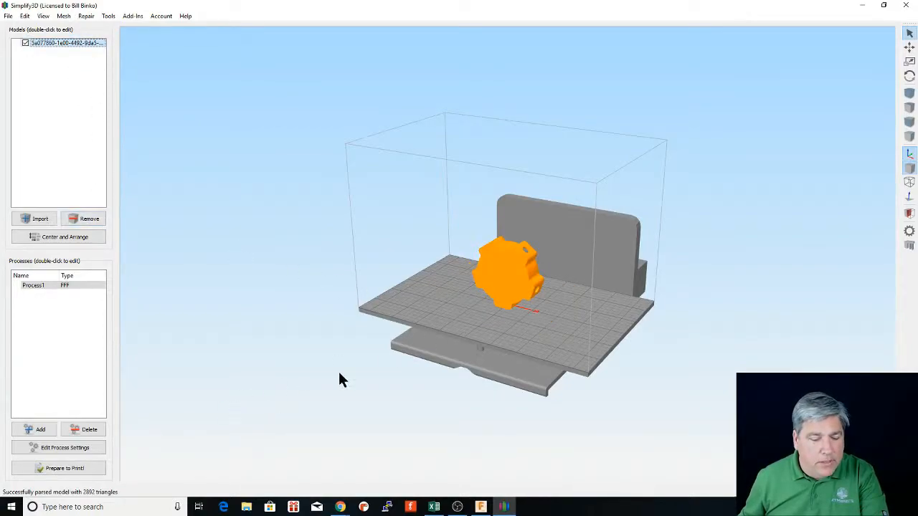
{"action": "key", "text": "ctrl+b"}
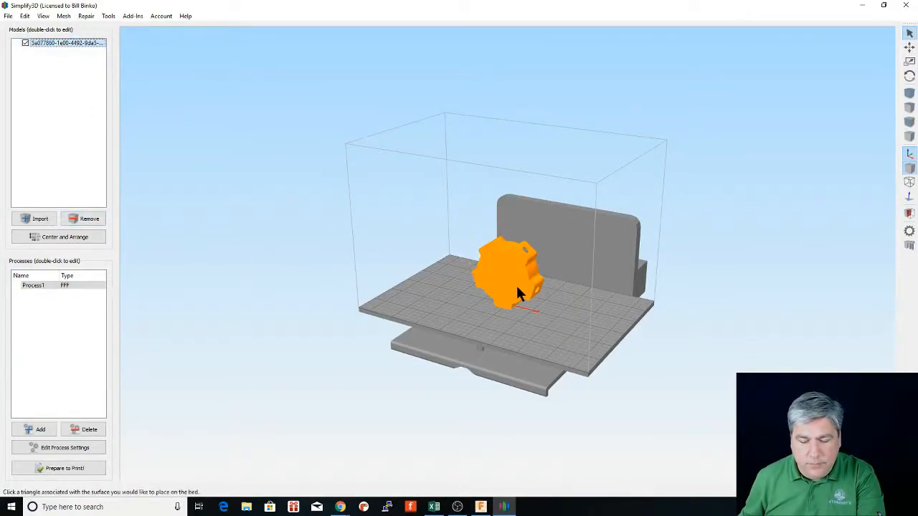
{"action": "left_click", "coordinate": [516, 283]}
{"action": "left_click", "coordinate": [43, 230]}
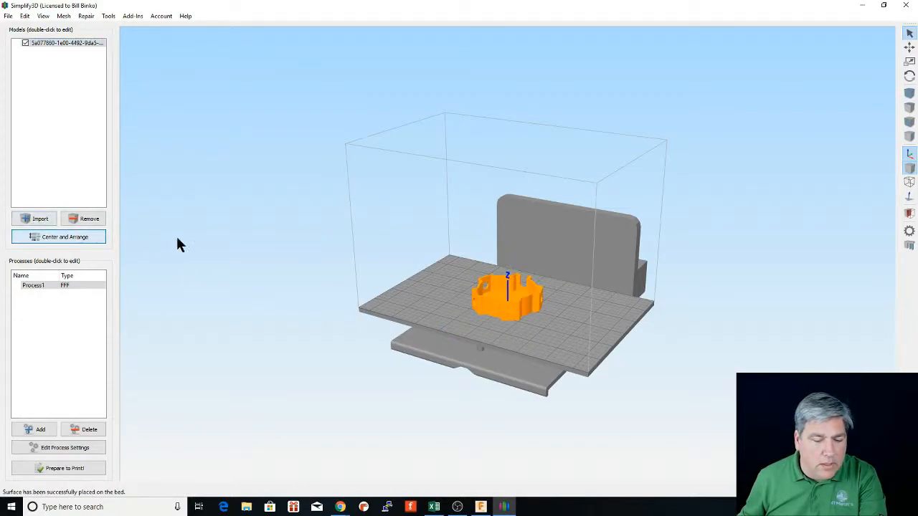
Step: Slice the tray for printing with Process1 and open its toolpath preview
{"action": "scroll", "coordinate": [487, 301], "scroll_direction": "up", "scroll_amount": 6}
{"action": "left_click_drag", "start_coordinate": [500, 314], "coordinate": [504, 219]}
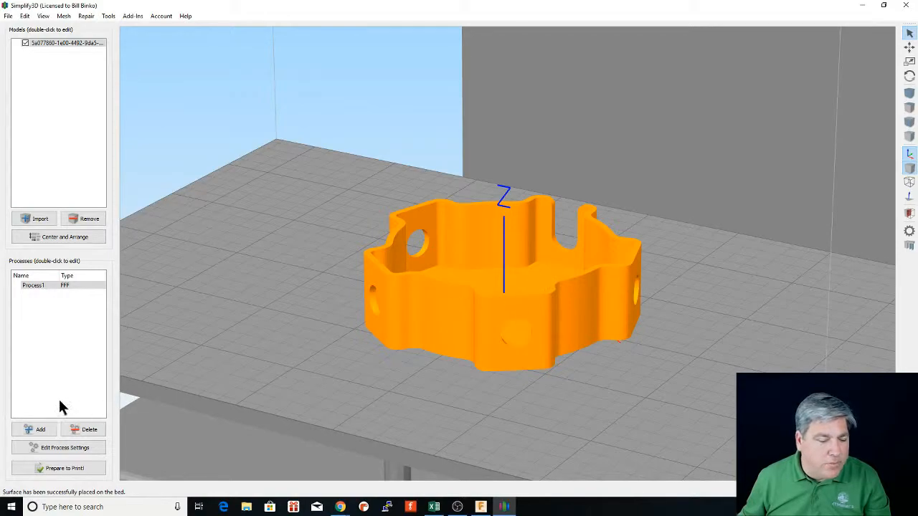
{"action": "left_click", "coordinate": [63, 468]}
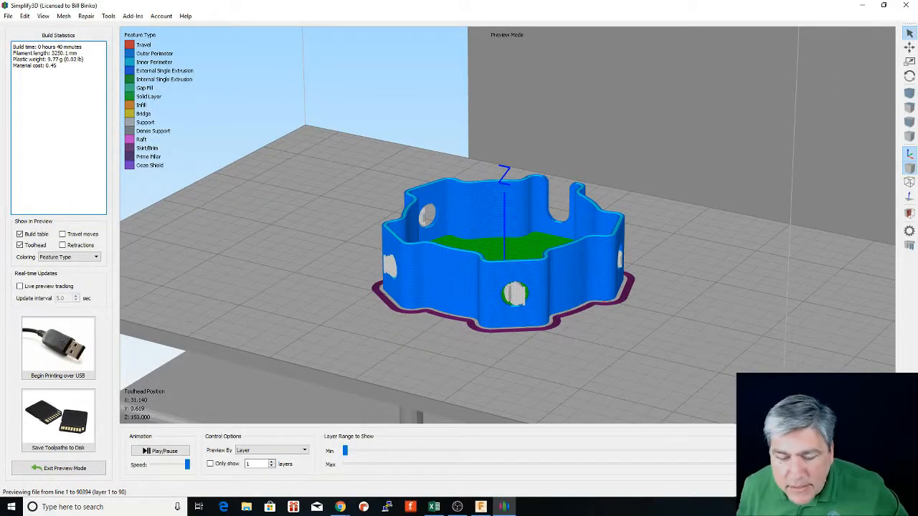
Step: Examine the tray's sliced walls, the support material in its arm holes and the open slot in the toolpath preview
{"action": "left_click", "coordinate": [152, 453]}
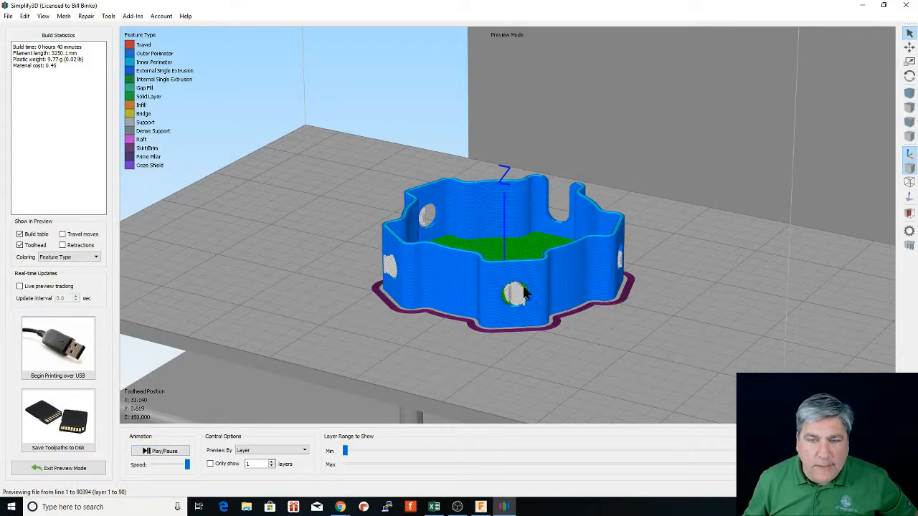
{"action": "scroll", "coordinate": [523, 296], "scroll_direction": "up", "scroll_amount": 10}
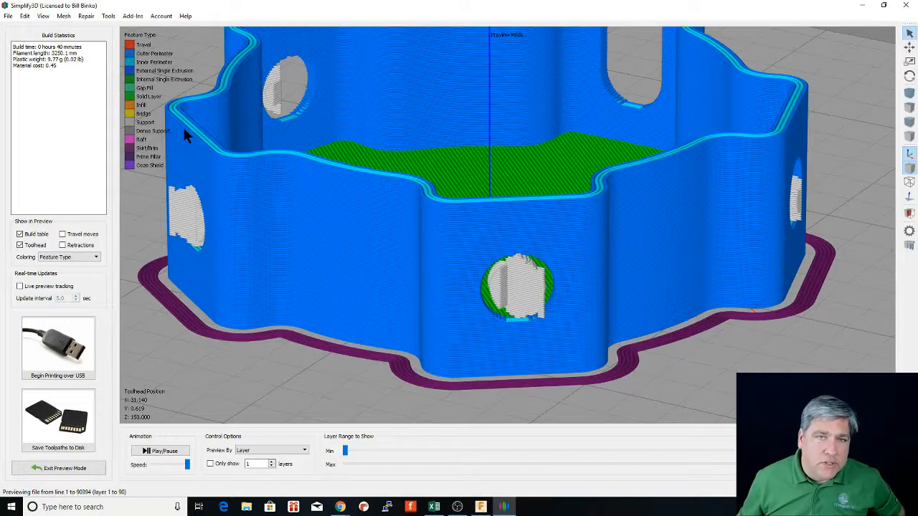
{"action": "left_click_drag", "start_coordinate": [476, 242], "coordinate": [438, 252]}
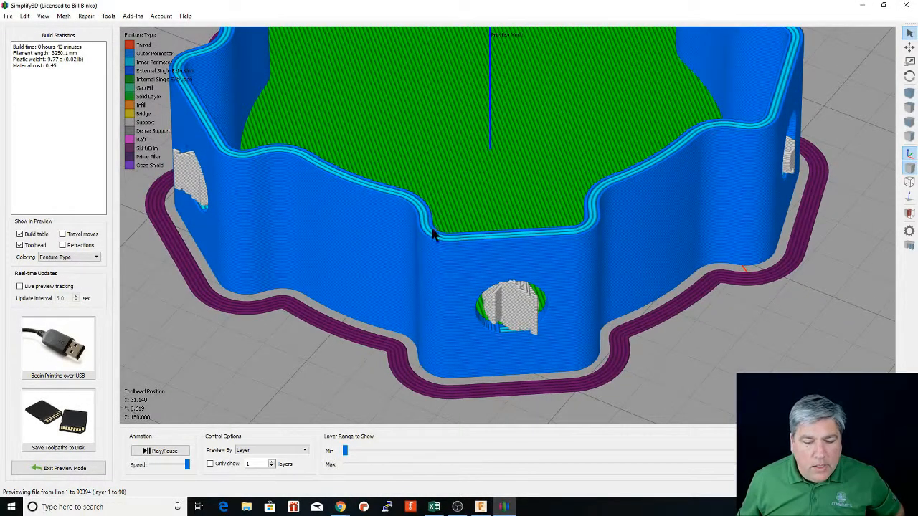
{"action": "scroll", "coordinate": [453, 226], "scroll_direction": "up", "scroll_amount": 3}
{"action": "scroll", "coordinate": [452, 222], "scroll_direction": "down", "scroll_amount": 5}
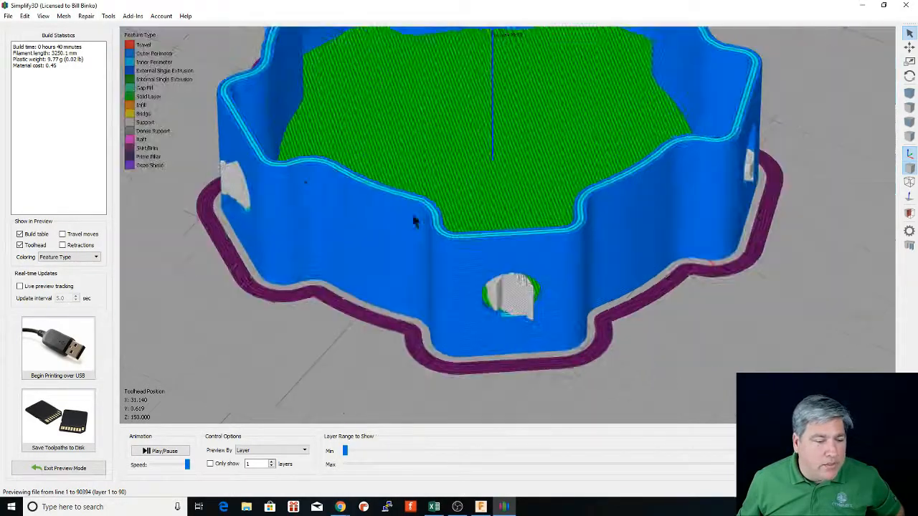
{"action": "left_click_drag", "start_coordinate": [389, 131], "coordinate": [412, 215]}
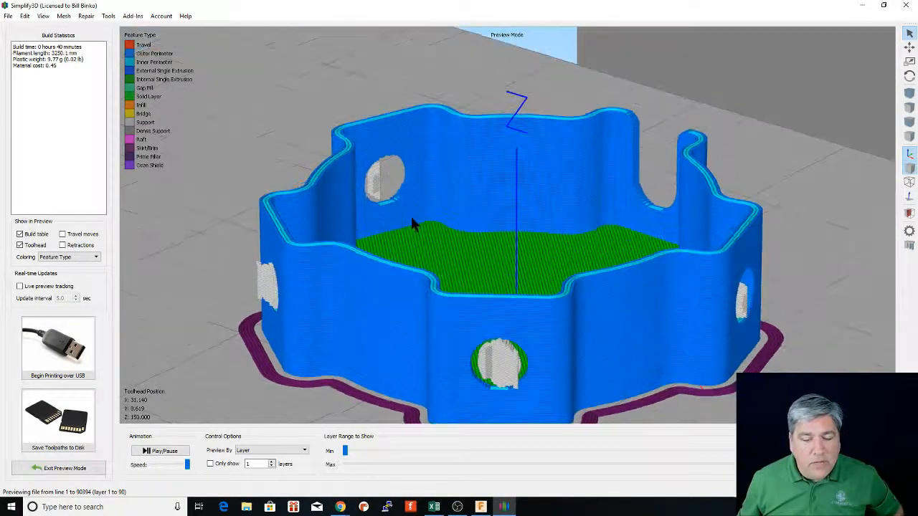
{"action": "right_click_drag", "start_coordinate": [427, 223], "coordinate": [429, 163]}
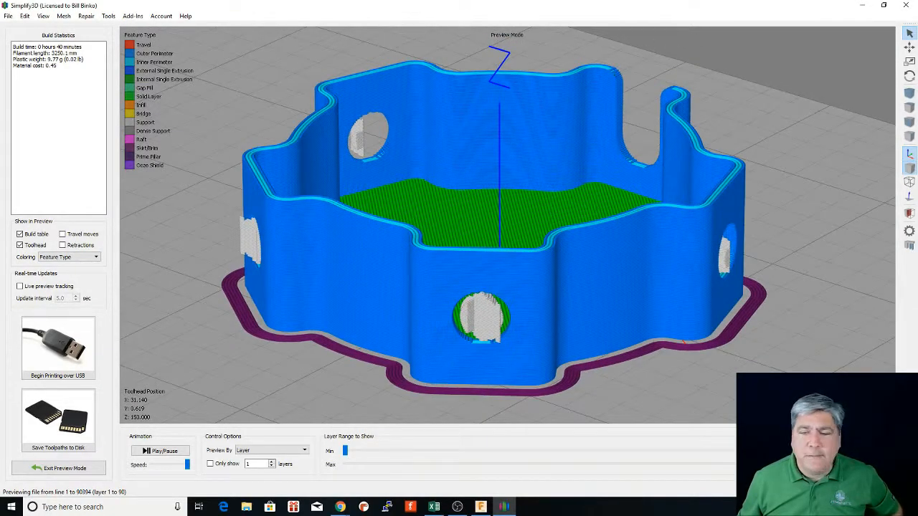